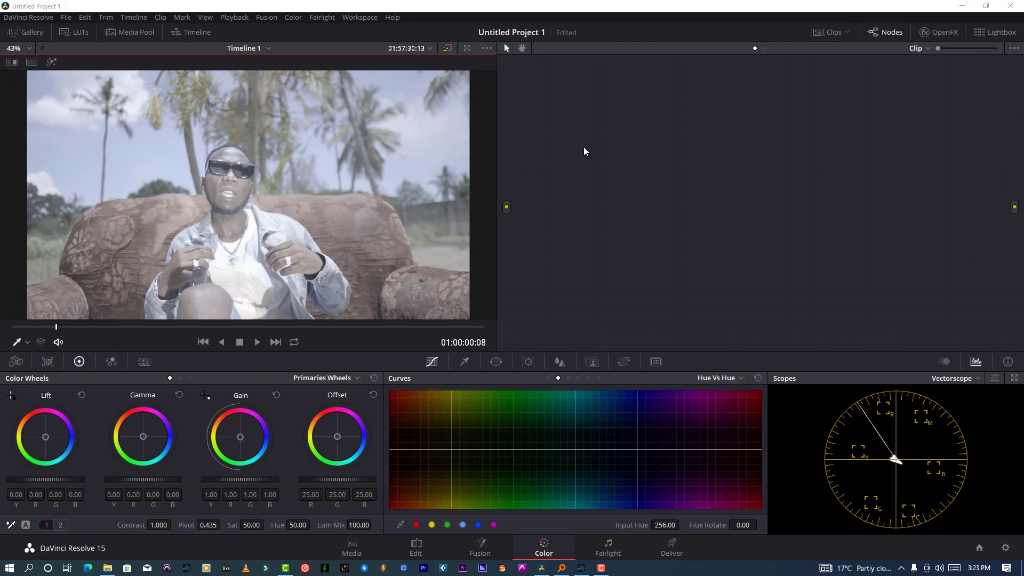
Add two serial nodes to the clip's empty node graph
{"action": "left_click", "coordinate": [581, 169]}
{"action": "key", "text": "alt+s"}
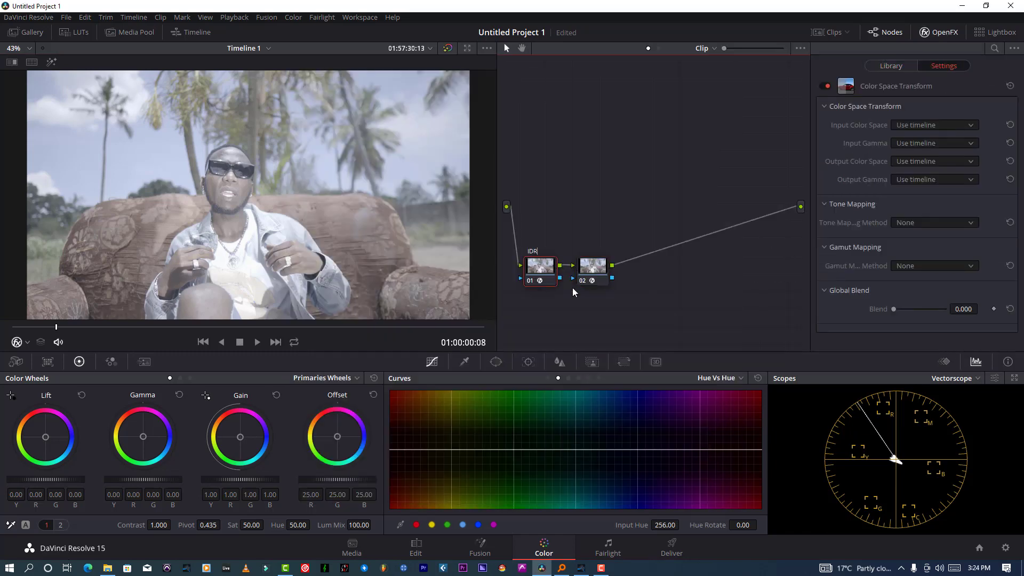
{"action": "left_click", "coordinate": [923, 161]}
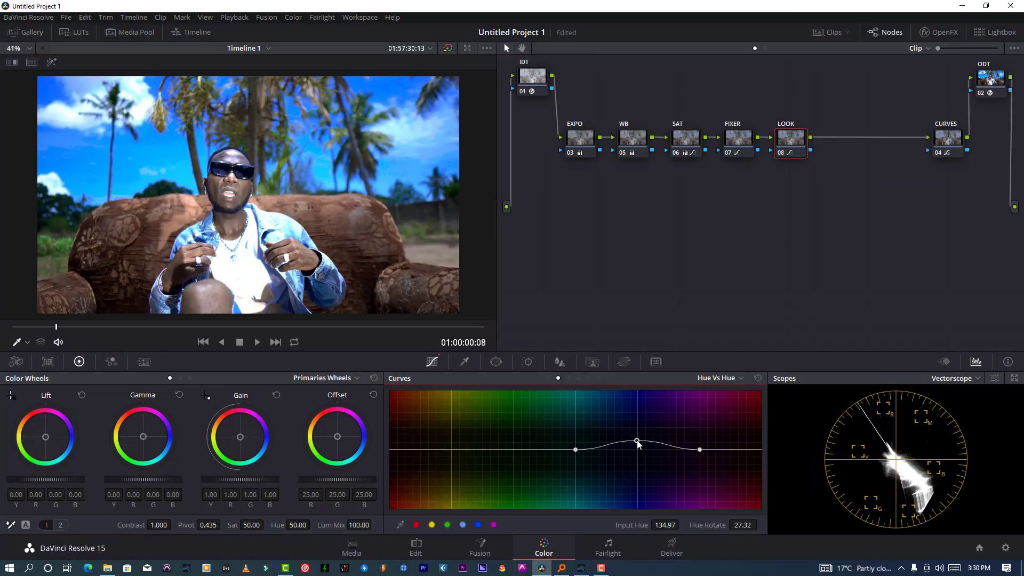
{"action": "left_click_drag", "start_coordinate": [488, 449], "coordinate": [488, 433]}
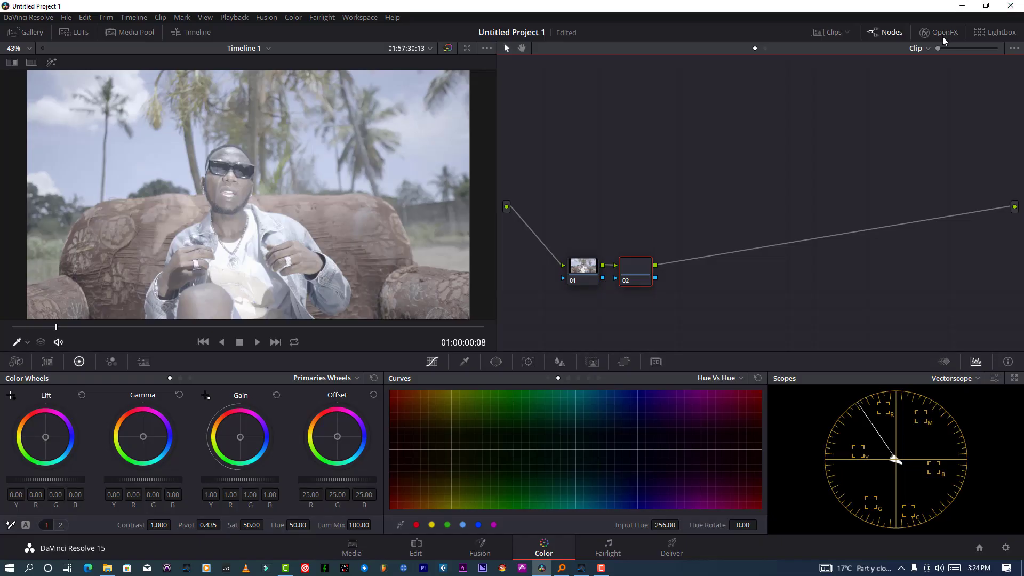
Apply the Color Space Transform effect to both node 01 and node 02
{"action": "left_click", "coordinate": [942, 36]}
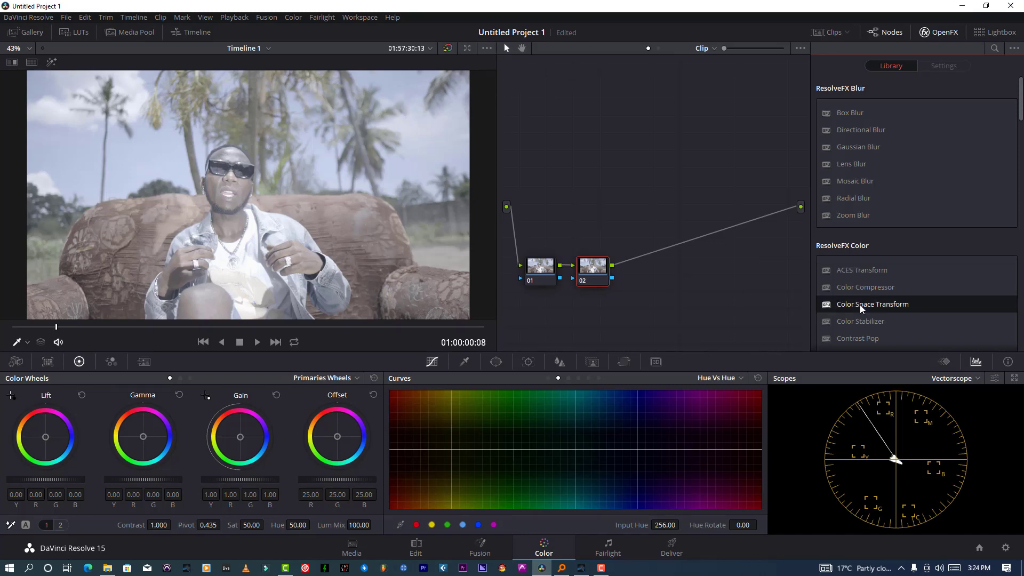
{"action": "left_click_drag", "start_coordinate": [860, 305], "coordinate": [540, 272]}
{"action": "left_click_drag", "start_coordinate": [903, 305], "coordinate": [595, 268]}
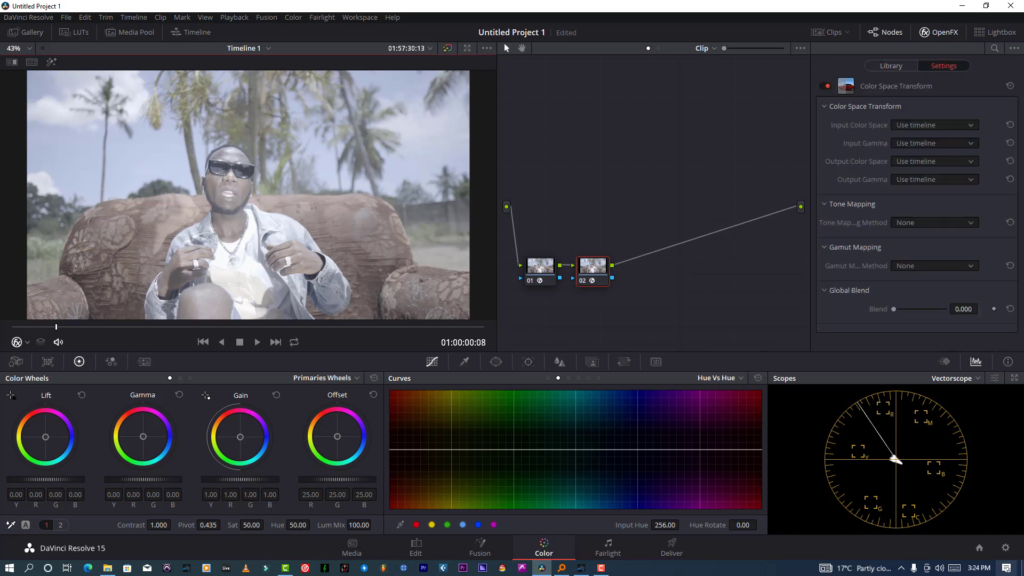
Check the timeline color space in the project's color management settings, and close the settings without saving
{"action": "left_click", "coordinate": [1005, 550]}
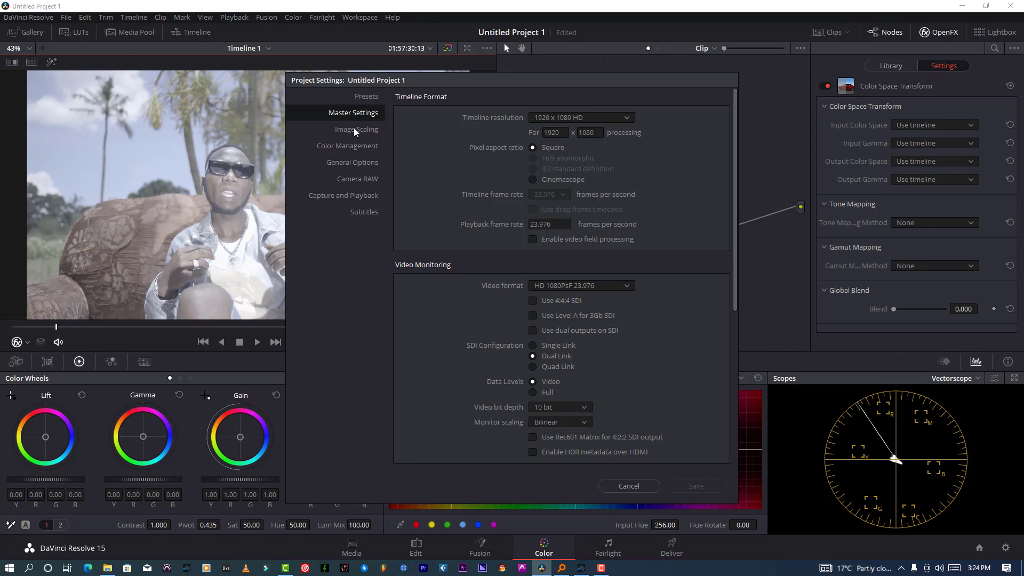
{"action": "left_click", "coordinate": [354, 148]}
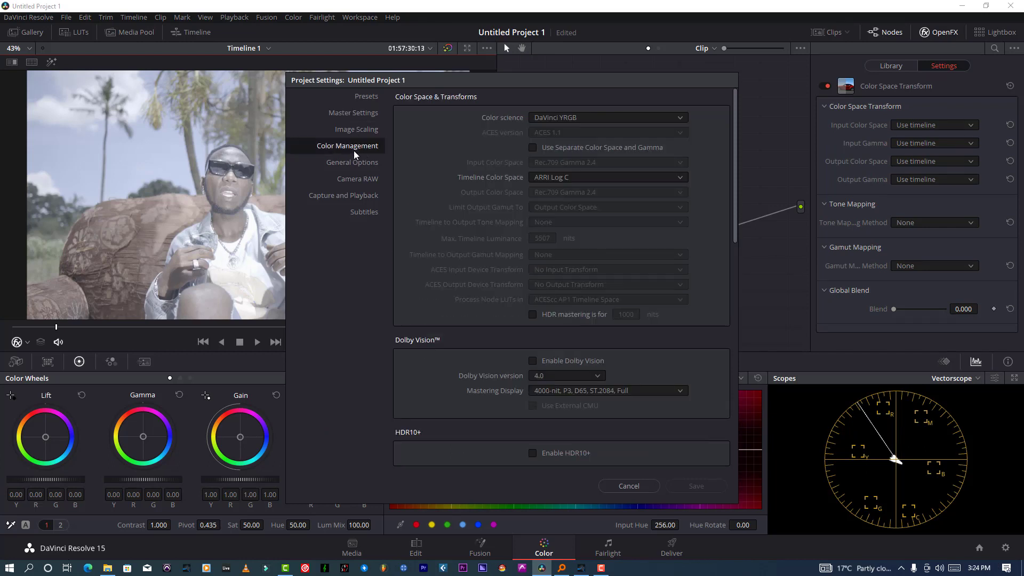
{"action": "left_click", "coordinate": [580, 177]}
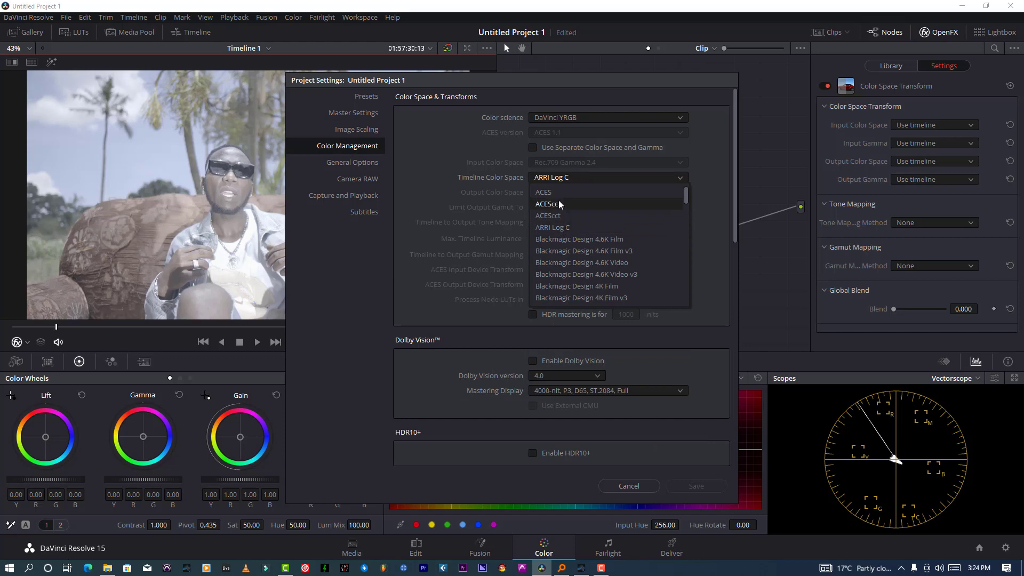
{"action": "left_click", "coordinate": [564, 227]}
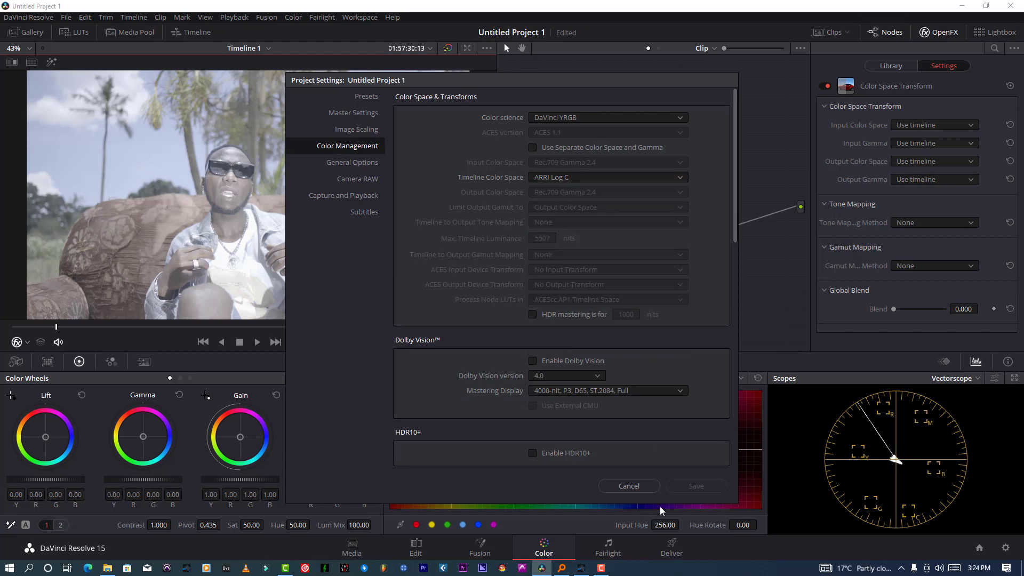
{"action": "left_click", "coordinate": [624, 487]}
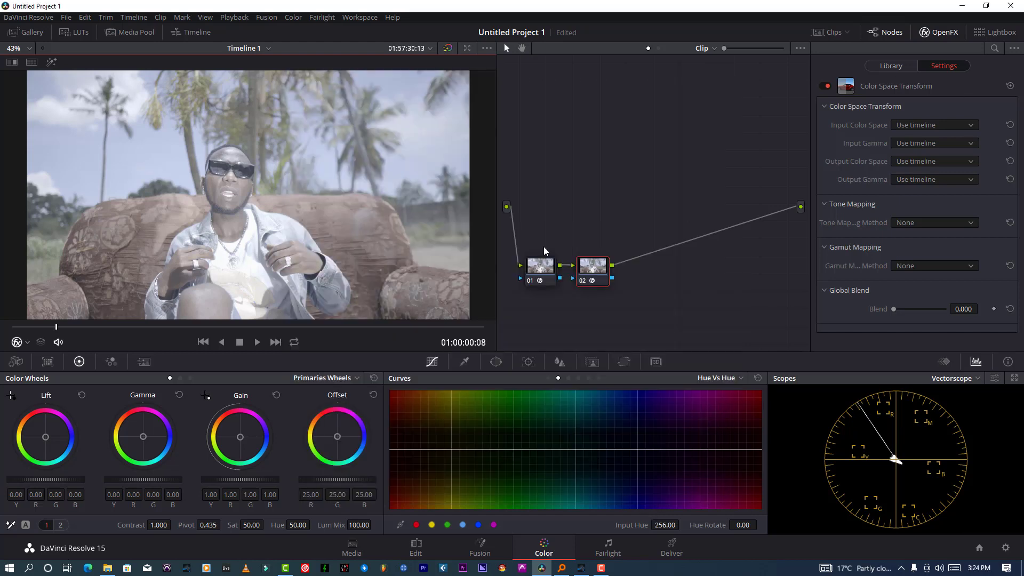
Label node 01 as IDT
{"action": "left_click", "coordinate": [549, 272]}
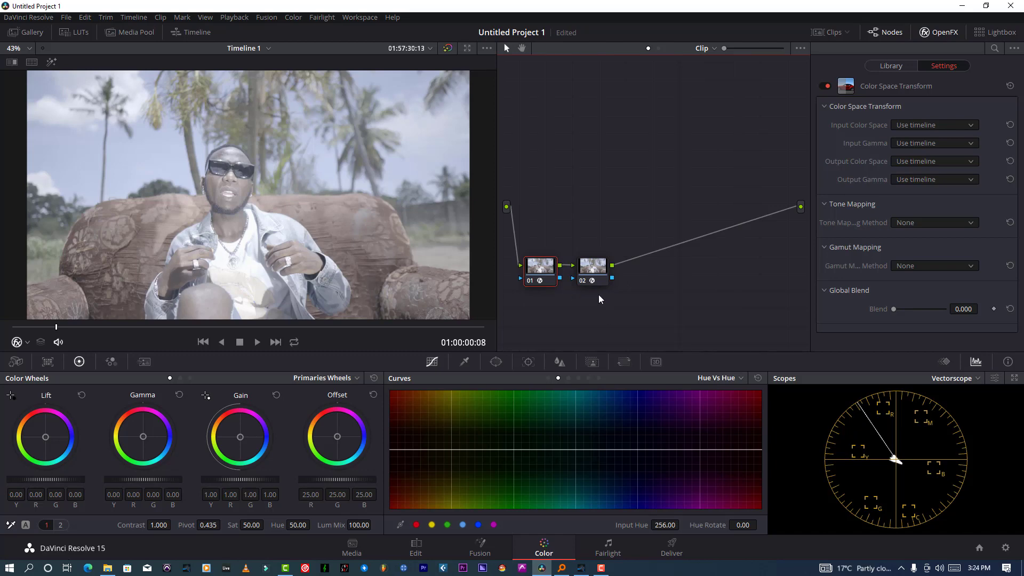
{"action": "right_click", "coordinate": [550, 269]}
{"action": "left_click", "coordinate": [572, 288]}
{"action": "type", "text": "IT"}
{"action": "type", "text": "ID"}
{"action": "type", "text": "T"}
{"action": "key", "text": "Return"}
Label node 02 as ODT
{"action": "left_click", "coordinate": [584, 271]}
{"action": "right_click", "coordinate": [590, 274]}
{"action": "left_click", "coordinate": [607, 292]}
{"action": "type", "text": "ODT"}
{"action": "key", "text": "Return"}
Set the input color space of the IDT node's Color Space Transform to Sony S-Gamut
{"action": "left_click", "coordinate": [543, 275]}
{"action": "left_click", "coordinate": [930, 125]}
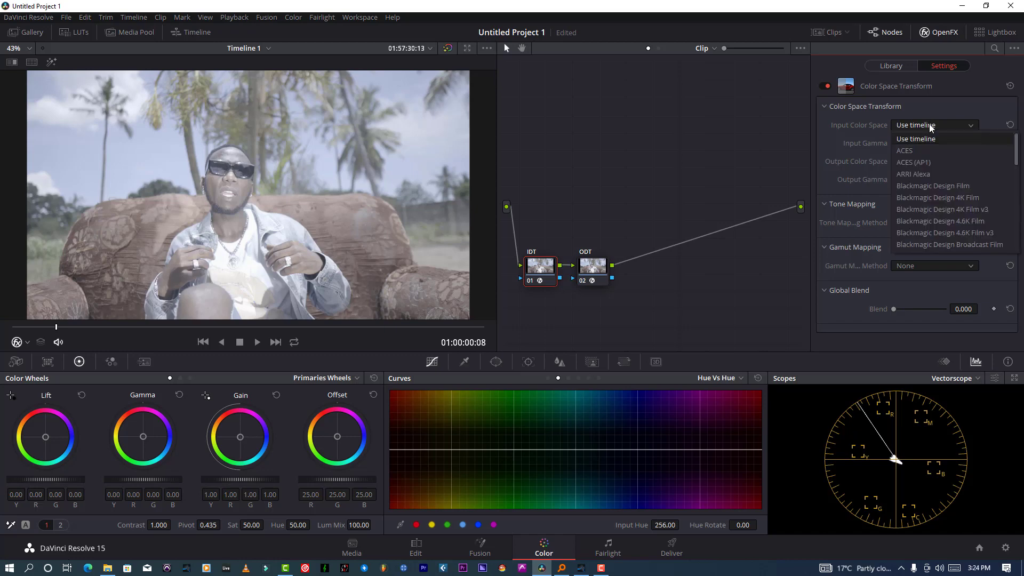
{"action": "scroll", "coordinate": [924, 189], "scroll_direction": "down", "scroll_amount": 10}
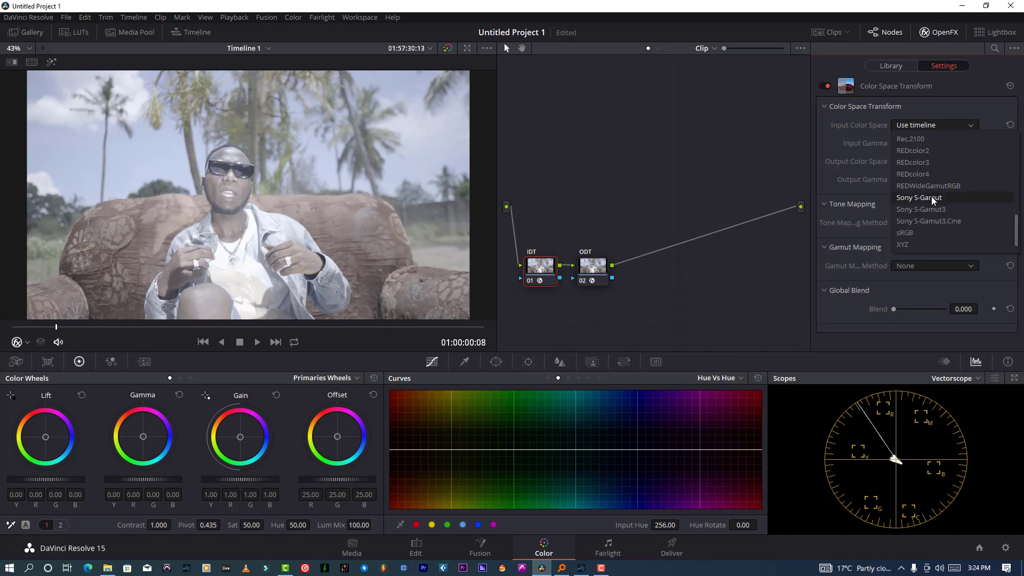
{"action": "left_click", "coordinate": [933, 196]}
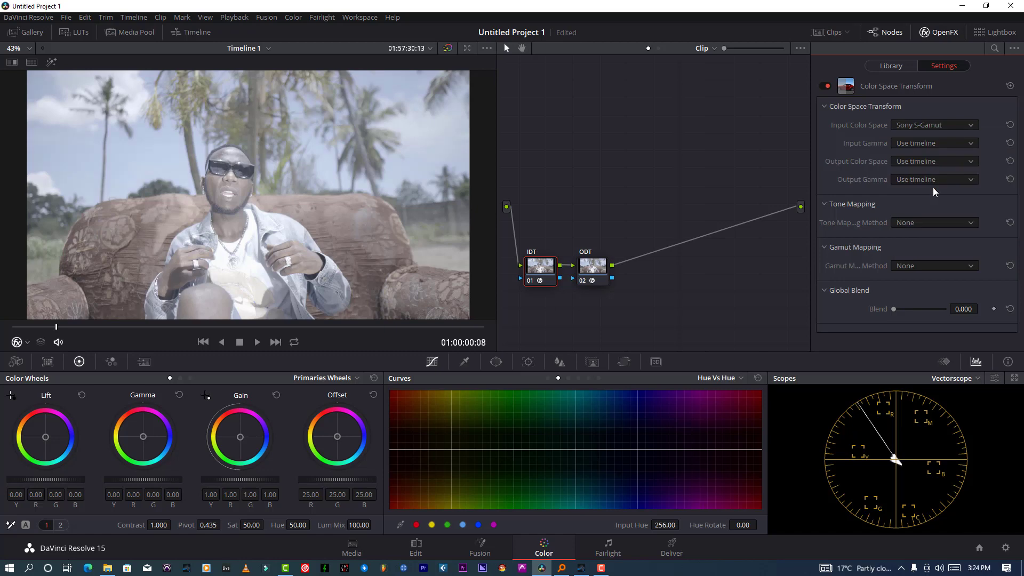
Try Sony S-Log2 as the IDT node's input gamma, and reset that setting
{"action": "left_click", "coordinate": [921, 144]}
{"action": "scroll", "coordinate": [913, 216], "scroll_direction": "down", "scroll_amount": 10}
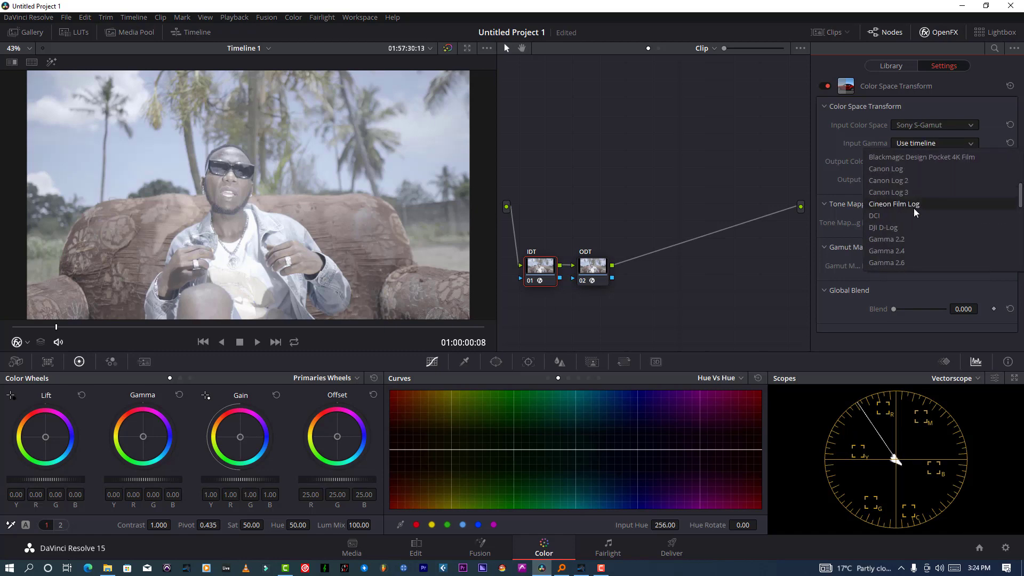
{"action": "scroll", "coordinate": [911, 203], "scroll_direction": "up", "scroll_amount": 1}
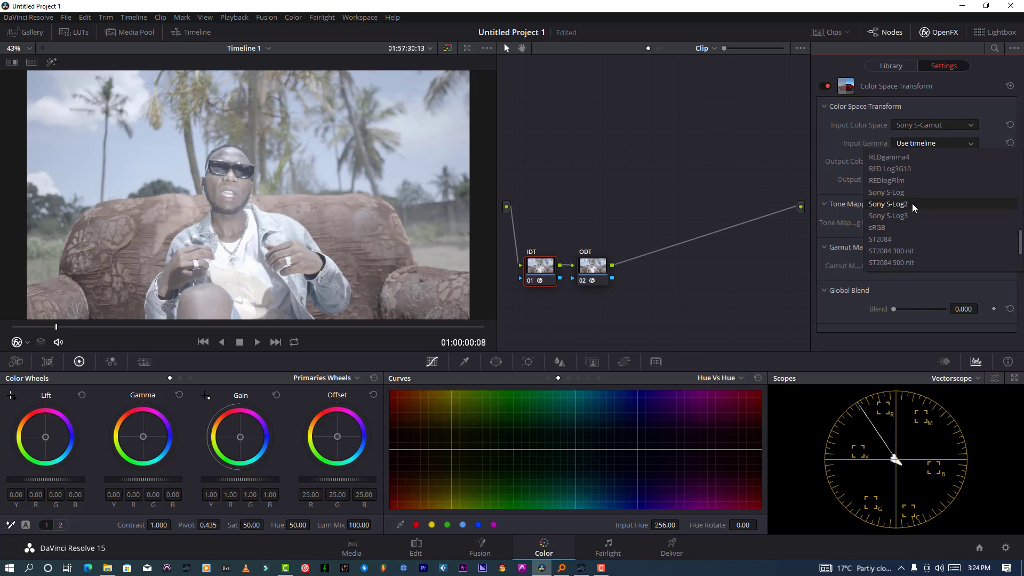
{"action": "left_click", "coordinate": [912, 204]}
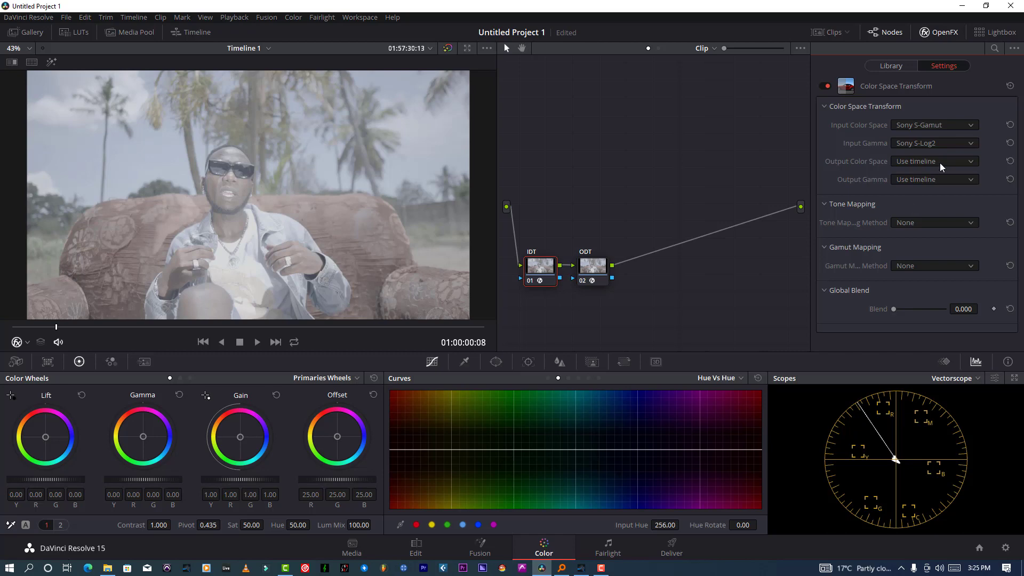
{"action": "left_click", "coordinate": [1009, 144]}
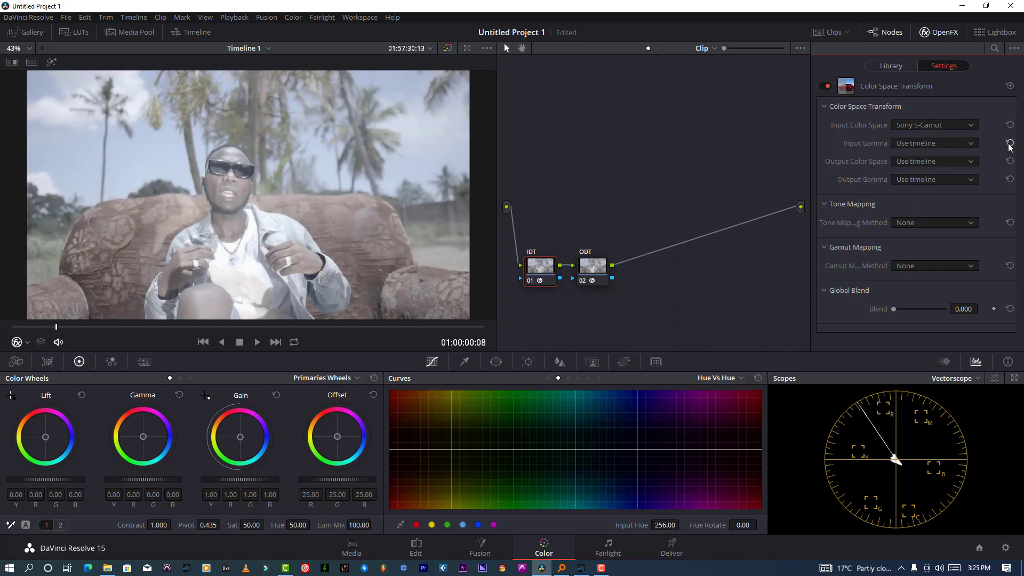
Set the IDT node's input gamma to Sony S-Log2
{"action": "left_click", "coordinate": [923, 143]}
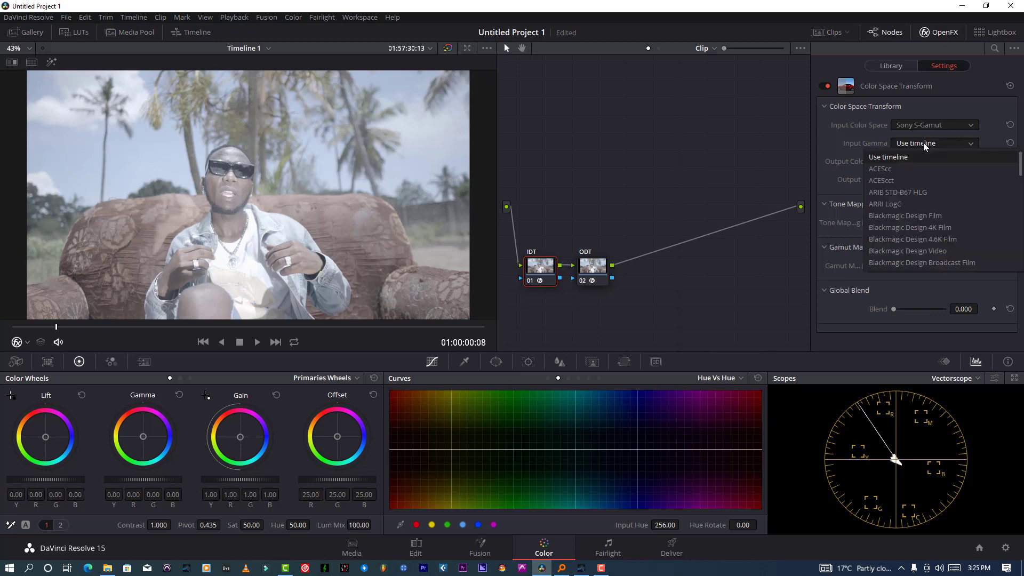
{"action": "scroll", "coordinate": [923, 245], "scroll_direction": "down", "scroll_amount": 5}
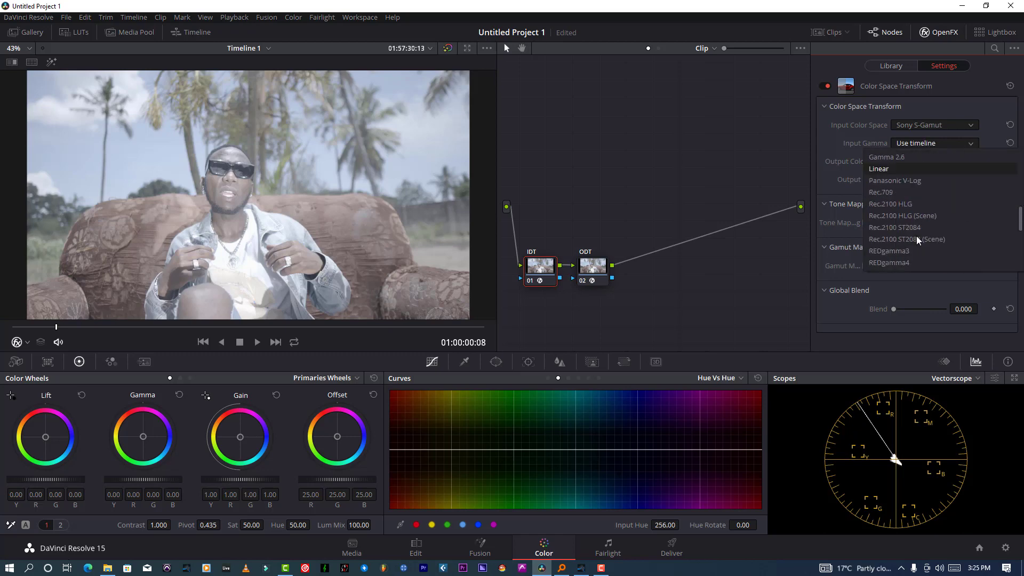
{"action": "scroll", "coordinate": [916, 192], "scroll_direction": "down", "scroll_amount": 3}
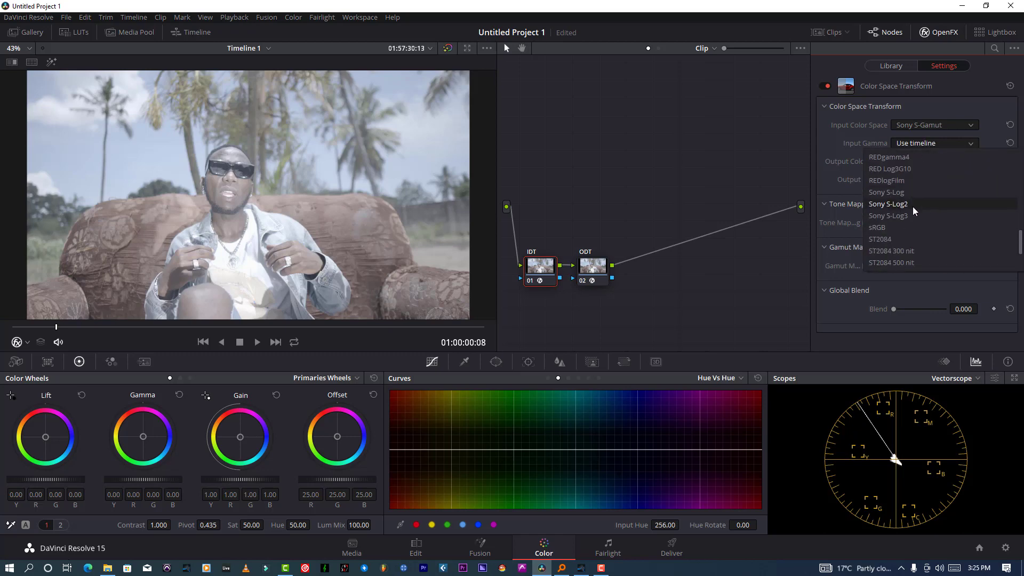
{"action": "left_click", "coordinate": [913, 205]}
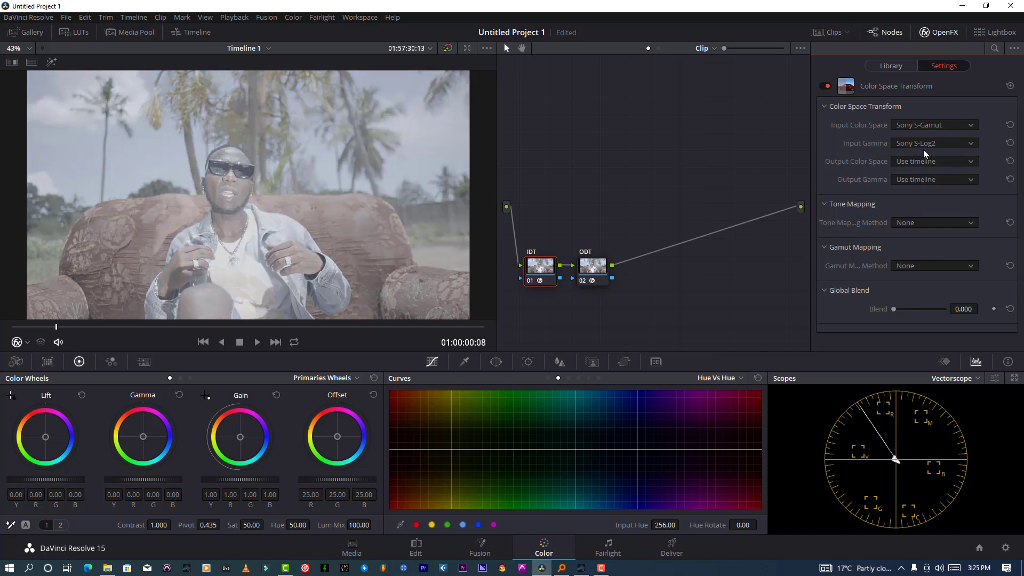
Set the IDT node's output color space to ARRI Alexa and its output gamma to ARRI LogC
{"action": "left_click", "coordinate": [924, 162]}
{"action": "left_click", "coordinate": [927, 208]}
{"action": "left_click", "coordinate": [925, 180]}
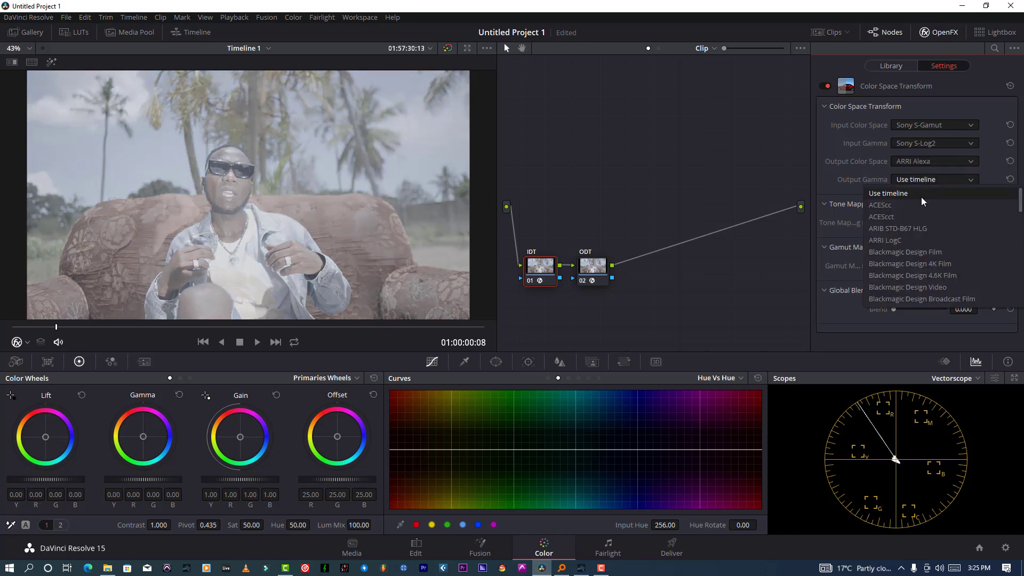
{"action": "left_click", "coordinate": [914, 238]}
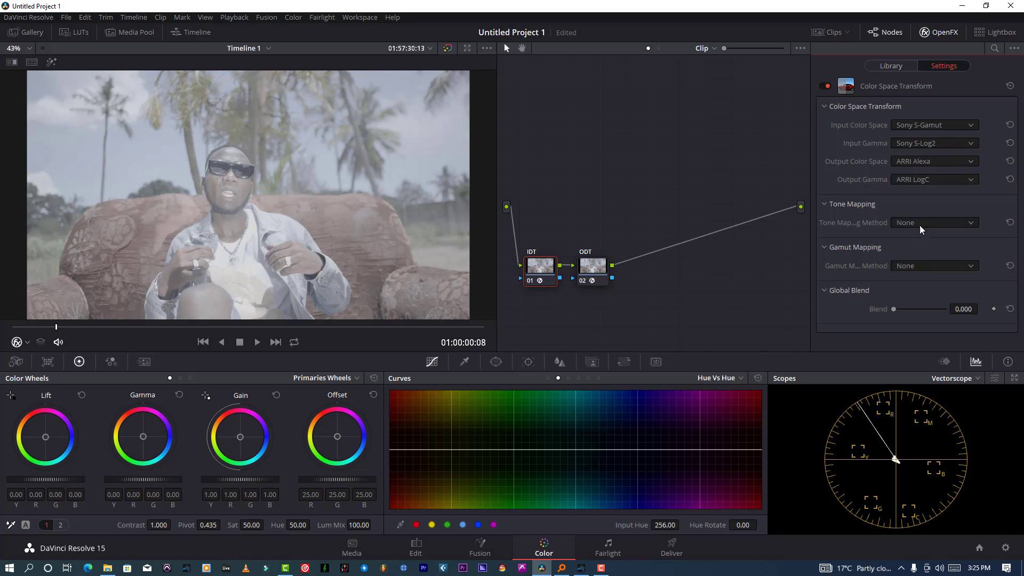
Set the ODT node's input color space to ARRI Alexa and its input gamma to ARRI LogC
{"action": "left_click", "coordinate": [587, 272]}
{"action": "left_click", "coordinate": [915, 126]}
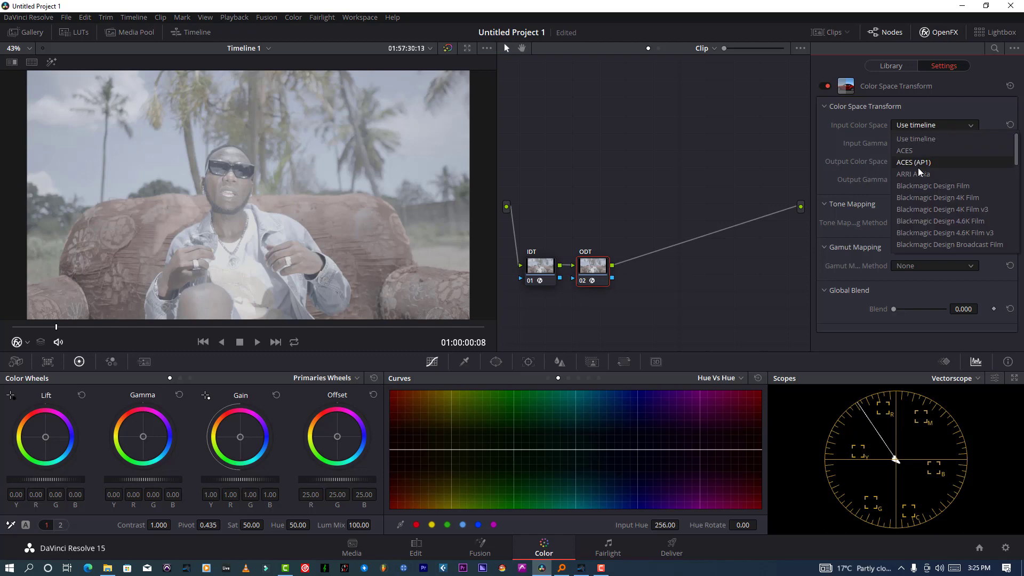
{"action": "left_click", "coordinate": [917, 171]}
{"action": "left_click", "coordinate": [916, 143]}
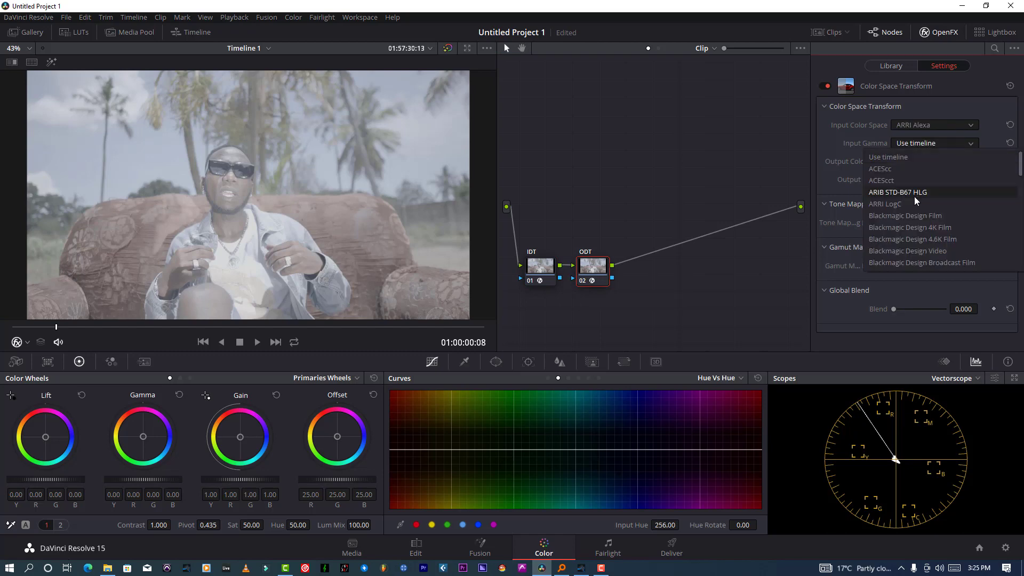
{"action": "left_click", "coordinate": [914, 201]}
Set both the output color space and the output gamma of the ODT node to Rec.709
{"action": "left_click", "coordinate": [919, 163]}
{"action": "scroll", "coordinate": [936, 269], "scroll_direction": "down", "scroll_amount": 5}
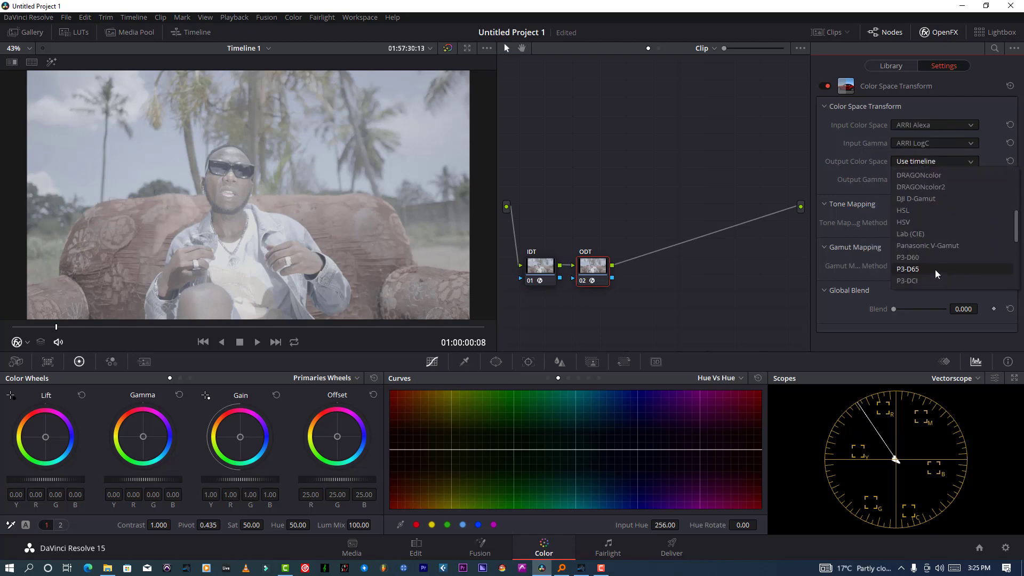
{"action": "scroll", "coordinate": [925, 214], "scroll_direction": "up", "scroll_amount": 2}
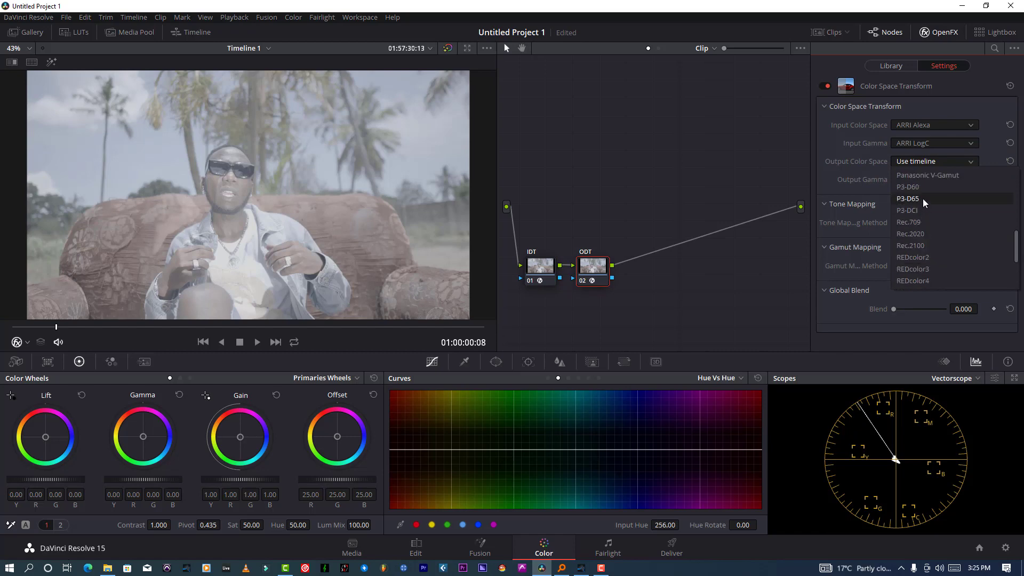
{"action": "left_click", "coordinate": [922, 199]}
{"action": "left_click", "coordinate": [916, 180]}
{"action": "scroll", "coordinate": [905, 239], "scroll_direction": "down", "scroll_amount": 3}
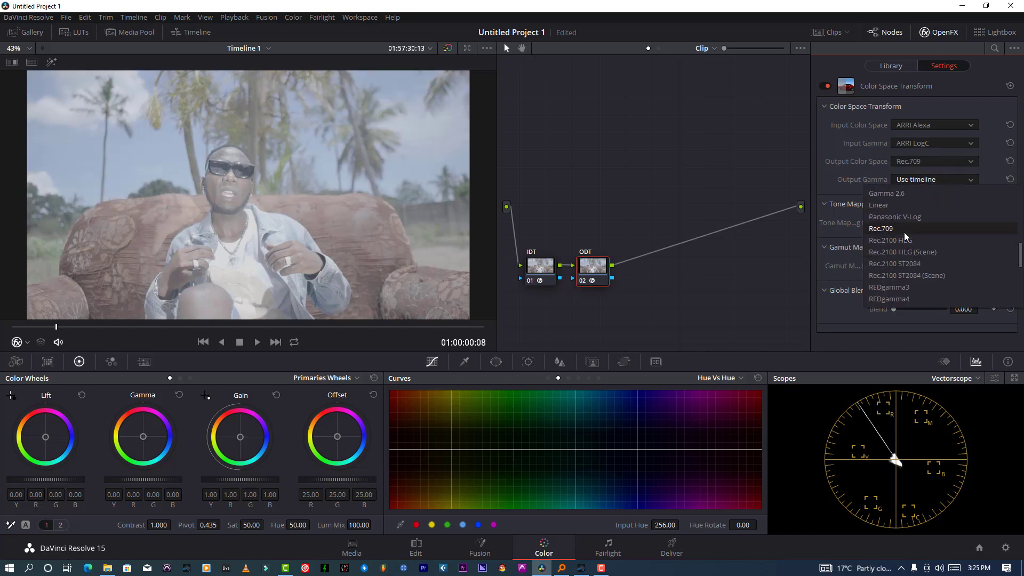
{"action": "left_click", "coordinate": [903, 232]}
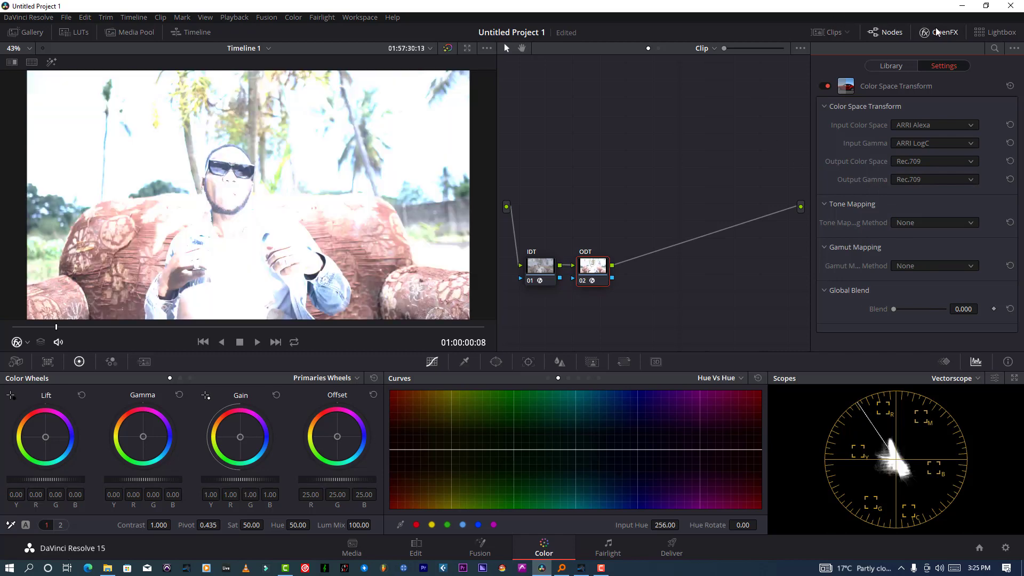
Hide the effects library and move the IDT and ODT nodes to opposite upper corners of the node graph
{"action": "left_click", "coordinate": [938, 32]}
{"action": "left_click_drag", "start_coordinate": [646, 262], "coordinate": [991, 71]}
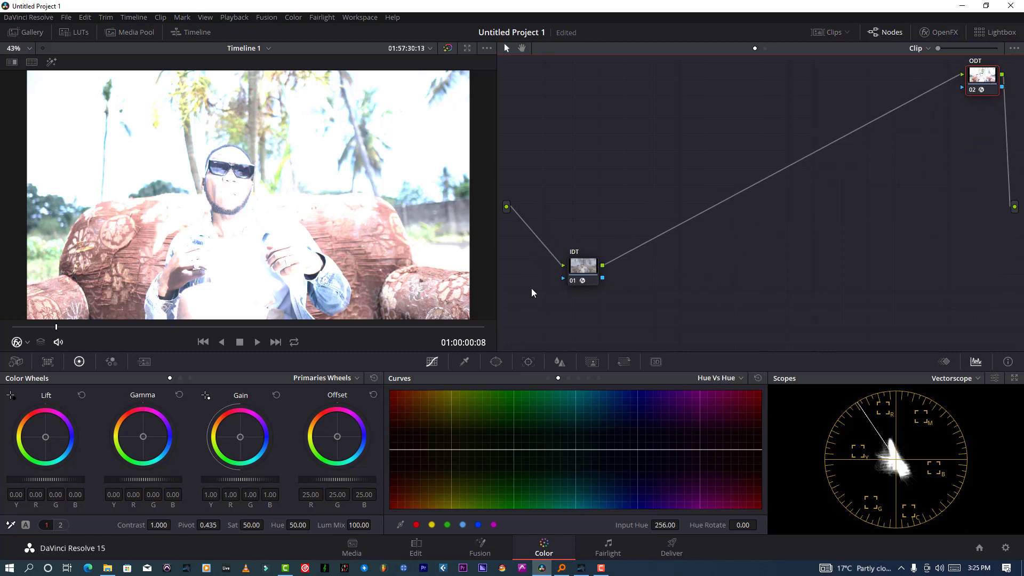
{"action": "left_click_drag", "start_coordinate": [584, 269], "coordinate": [533, 84]}
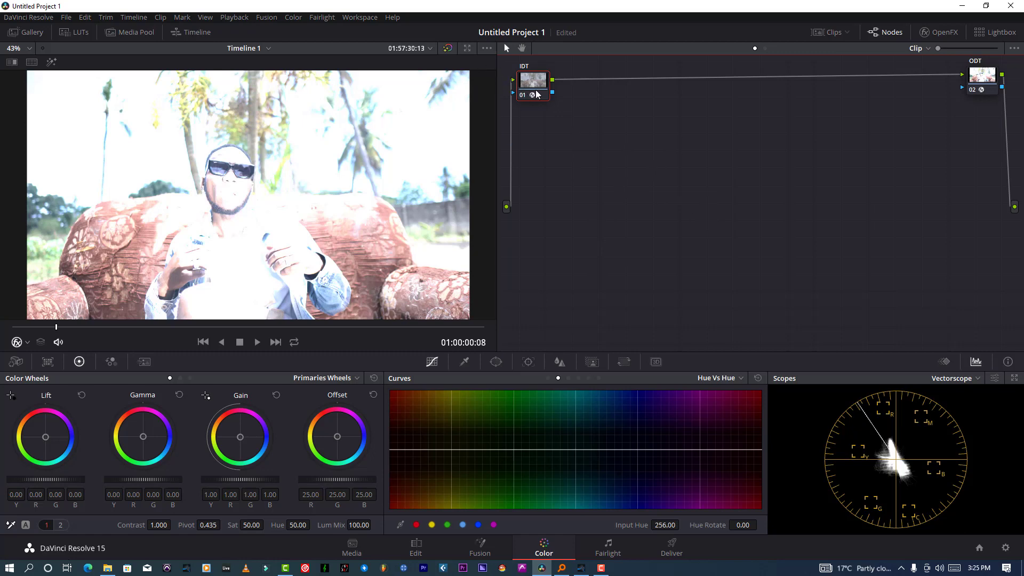
{"action": "left_click_drag", "start_coordinate": [534, 93], "coordinate": [533, 89]}
{"action": "left_click_drag", "start_coordinate": [984, 78], "coordinate": [992, 81]}
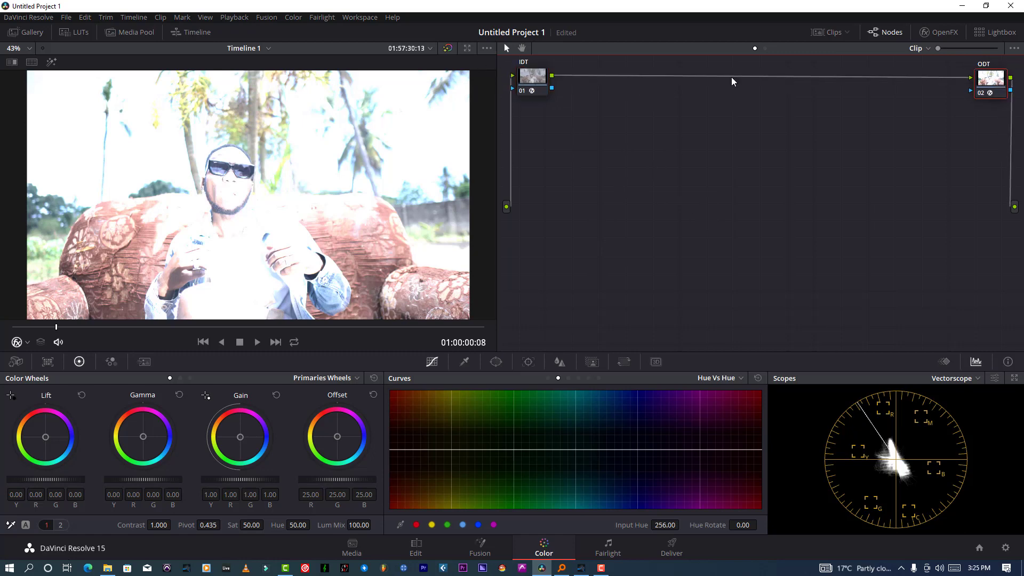
Add a serial node after the IDT node and place it slightly lower, between the IDT and ODT nodes
{"action": "left_click", "coordinate": [542, 82]}
{"action": "key", "text": "alt+s"}
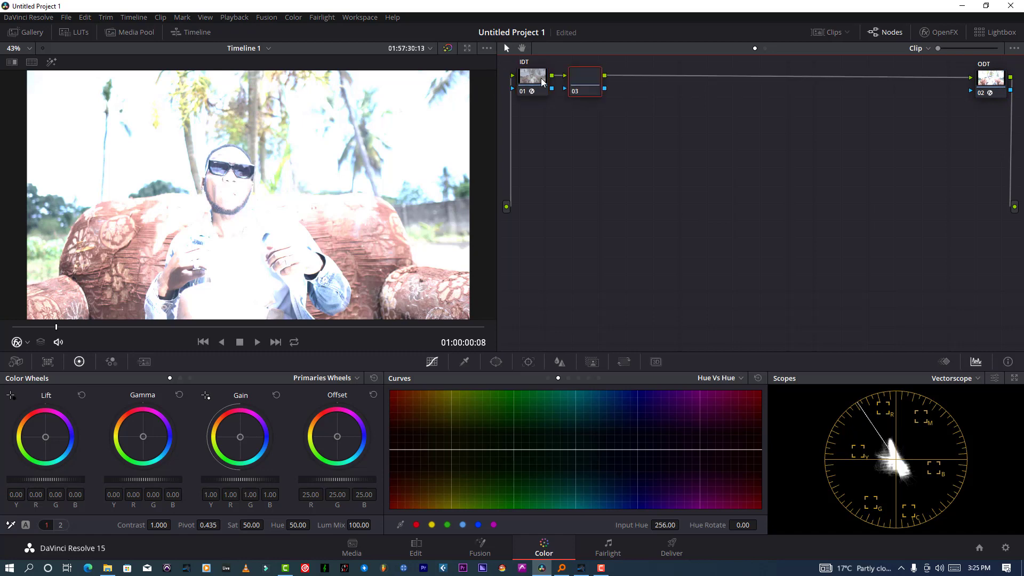
{"action": "left_click_drag", "start_coordinate": [582, 81], "coordinate": [577, 129]}
Move the new node between IDT and ODT slightly lower and label it EXPO
{"action": "right_click", "coordinate": [577, 129]}
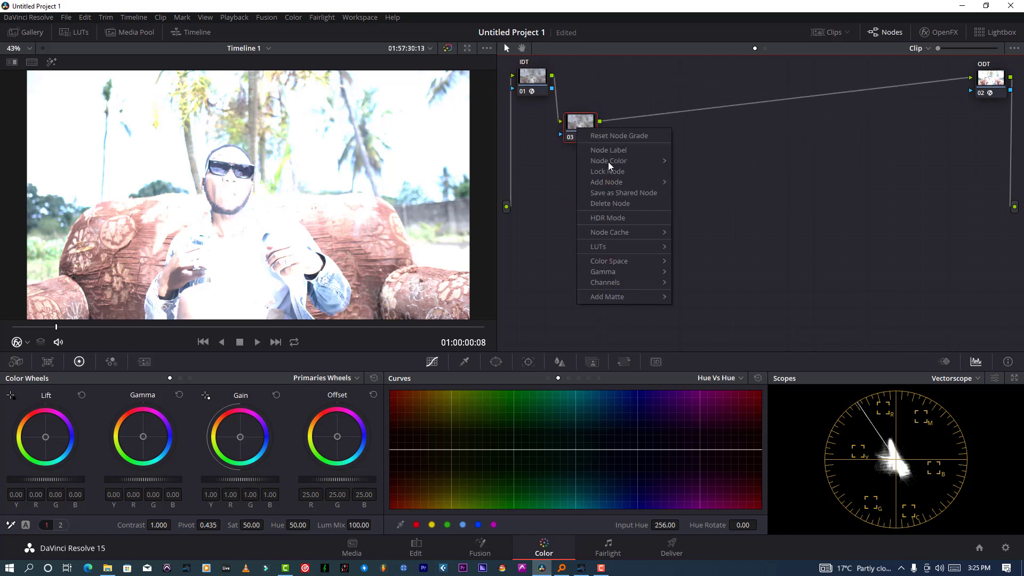
{"action": "left_click", "coordinate": [613, 151]}
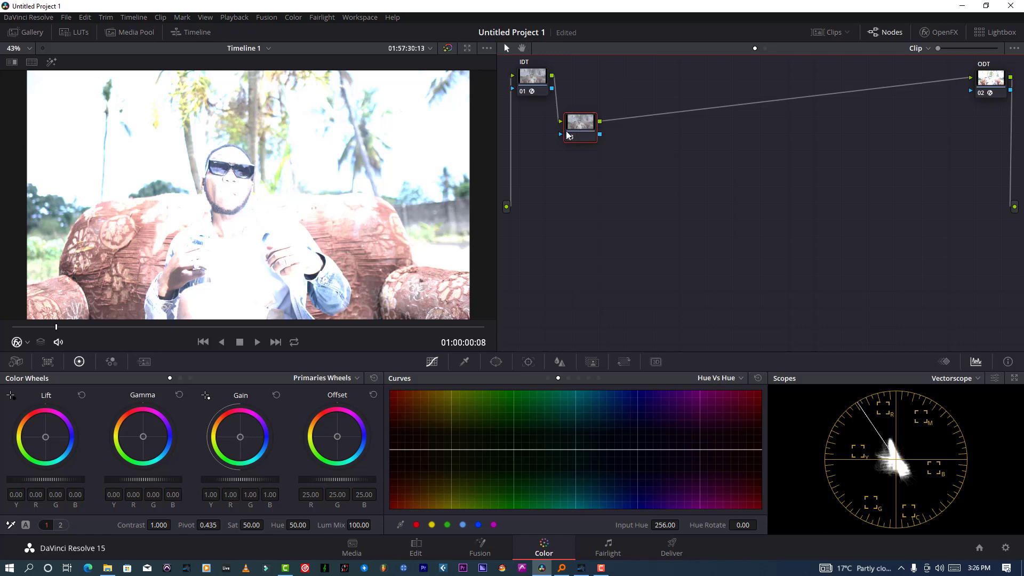
{"action": "left_click_drag", "start_coordinate": [580, 132], "coordinate": [581, 137]}
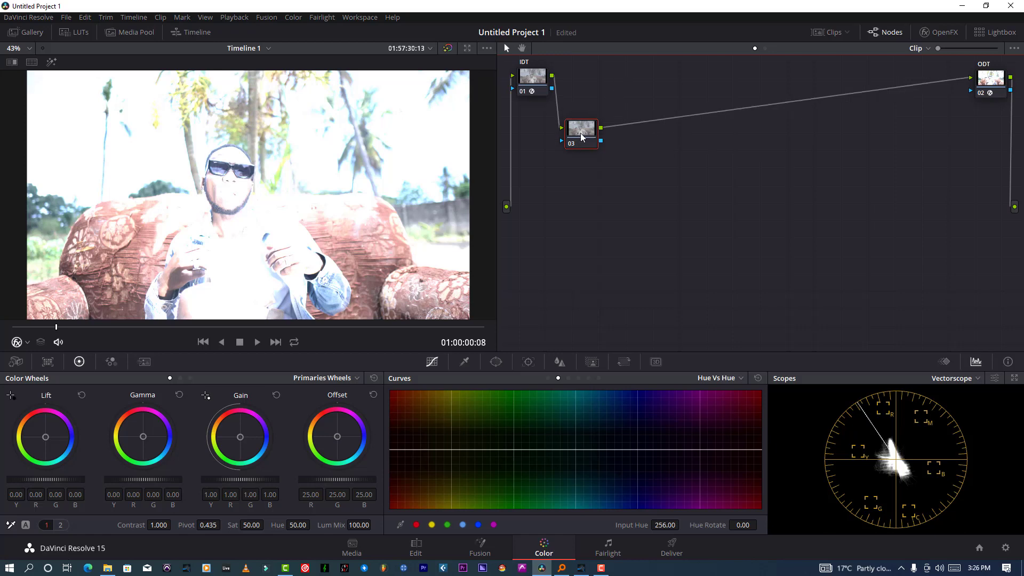
{"action": "right_click", "coordinate": [581, 133]}
{"action": "left_click", "coordinate": [598, 151]}
{"action": "type", "text": "EXPO"}
{"action": "key", "text": "Return"}
Switch the scope to Waveform, lower the EXPO node's Offset to -2.45 on all channels, and check the image in full screen
{"action": "left_click", "coordinate": [954, 378]}
{"action": "left_click", "coordinate": [966, 396]}
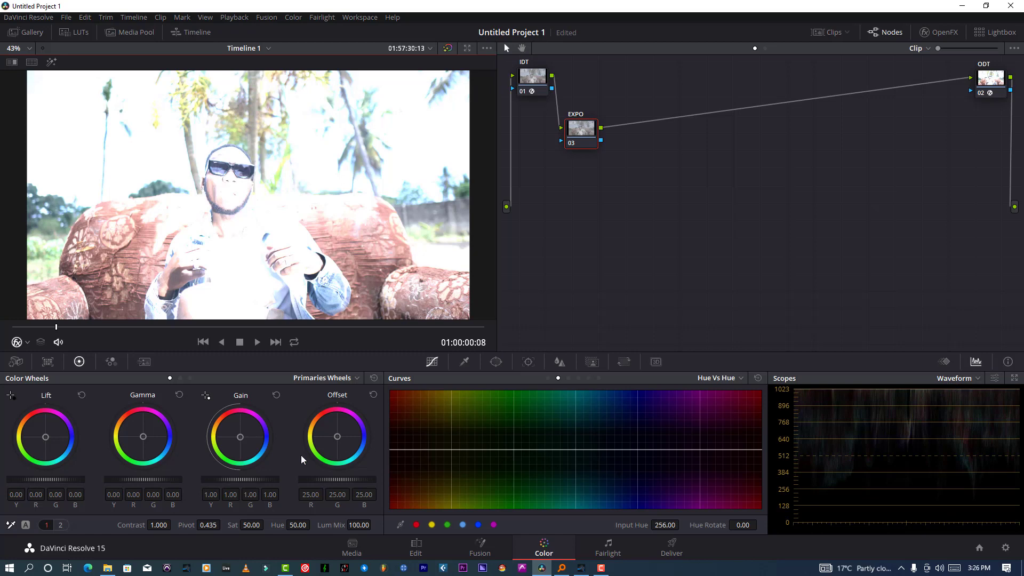
{"action": "mouse_move", "coordinate": [337, 479]}
{"action": "left_mouse_down"}
{"action": "mouse_move", "coordinate": [301, 479]}
{"action": "mouse_move", "coordinate": [358, 479]}
{"action": "left_mouse_up"}
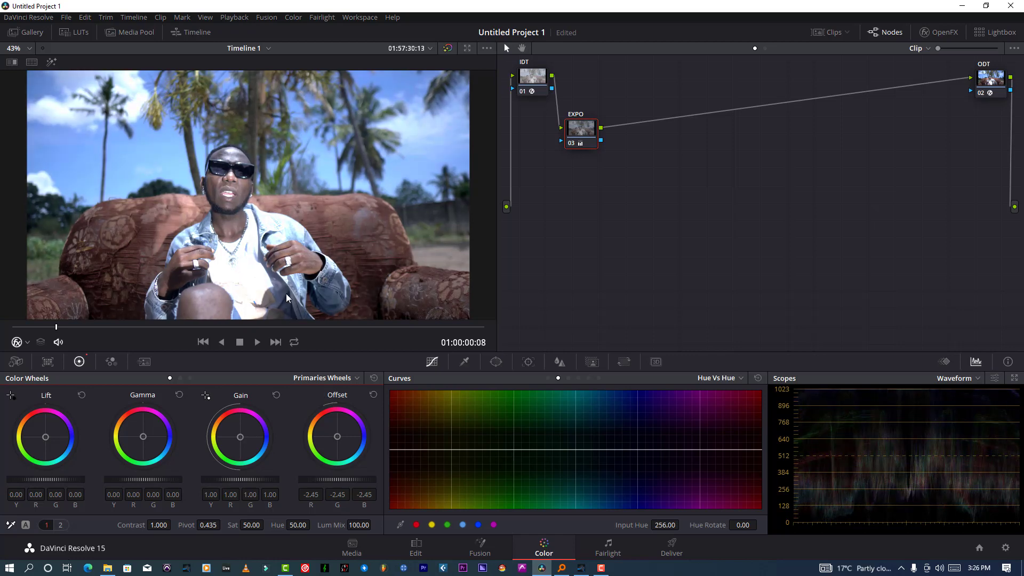
{"action": "key", "text": "ctrl+f"}
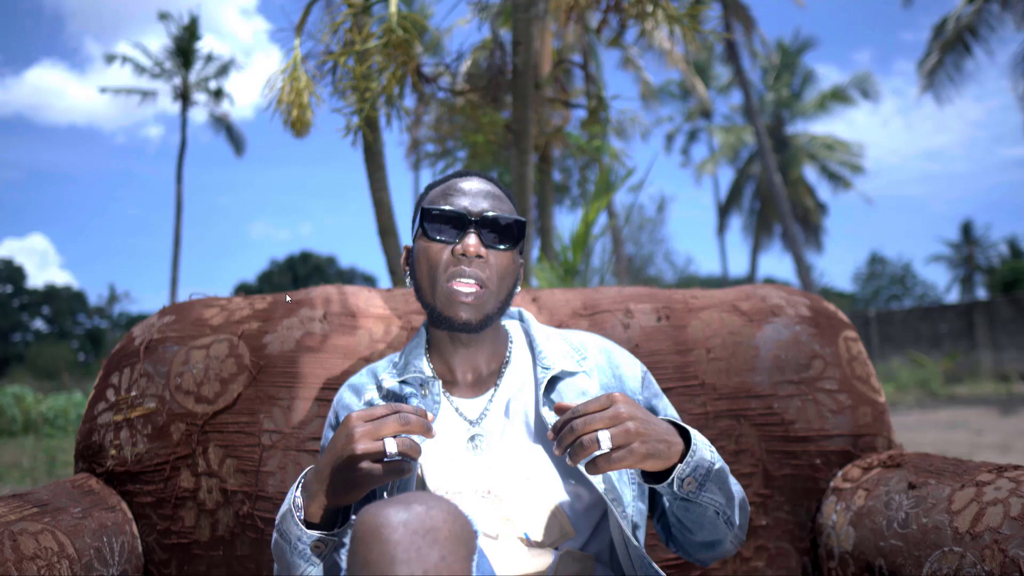
{"action": "key", "text": "Escape"}
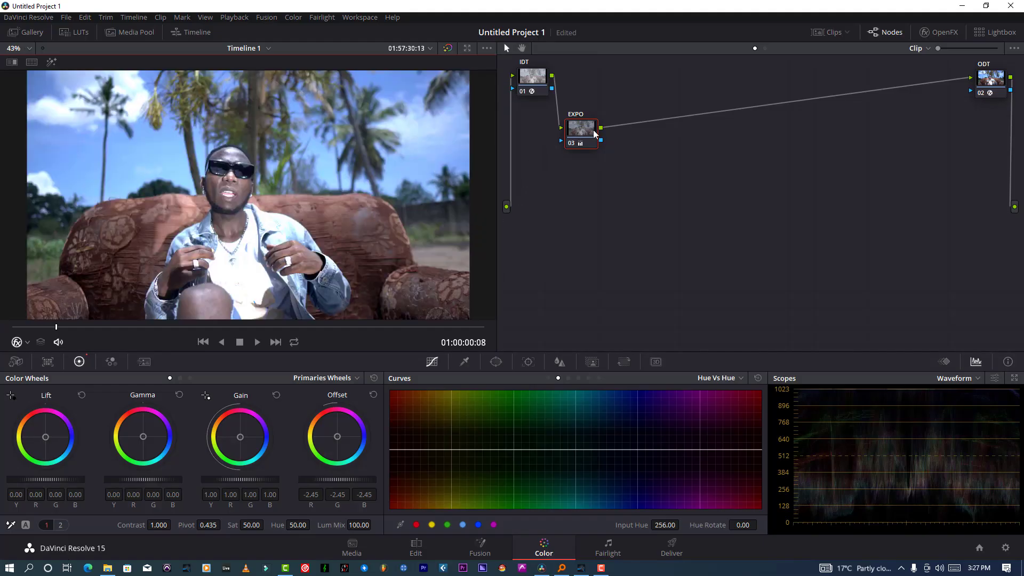
Add a serial node after EXPO, place it near the ODT node, and label it CURVES
{"action": "left_click_drag", "start_coordinate": [591, 134], "coordinate": [897, 138]}
{"action": "key", "text": "alt+s"}
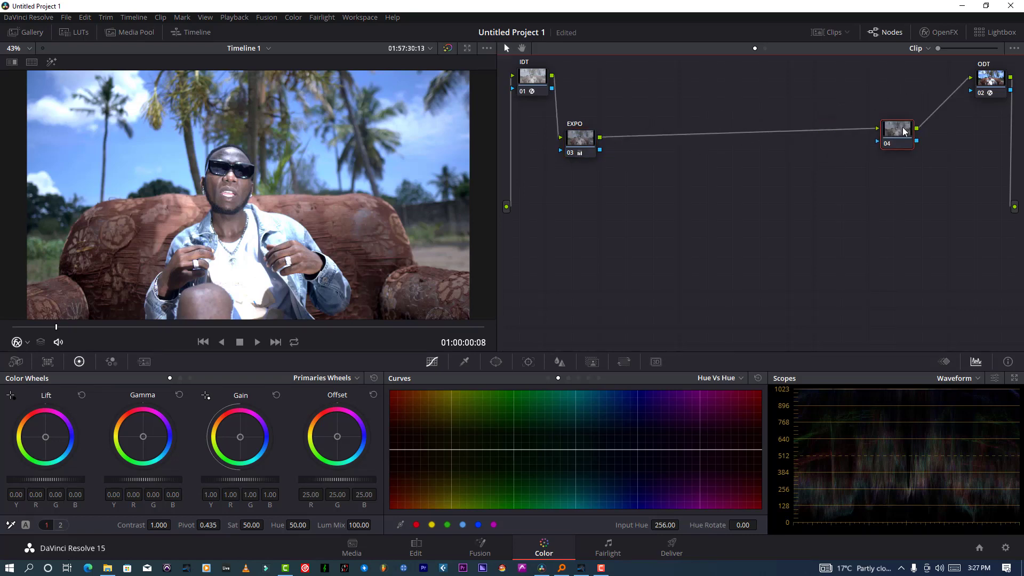
{"action": "right_click", "coordinate": [904, 140]}
{"action": "left_click", "coordinate": [918, 158]}
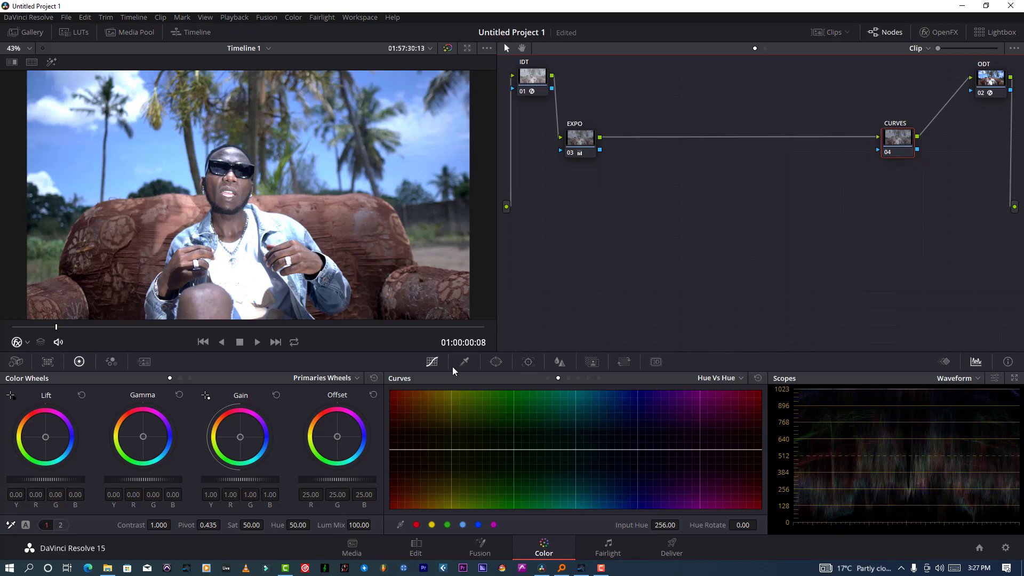
Shape a gentle S-shaped custom curve with a slightly lifted black point on the CURVES node, and shift the node closer to ODT
{"action": "left_click", "coordinate": [547, 377]}
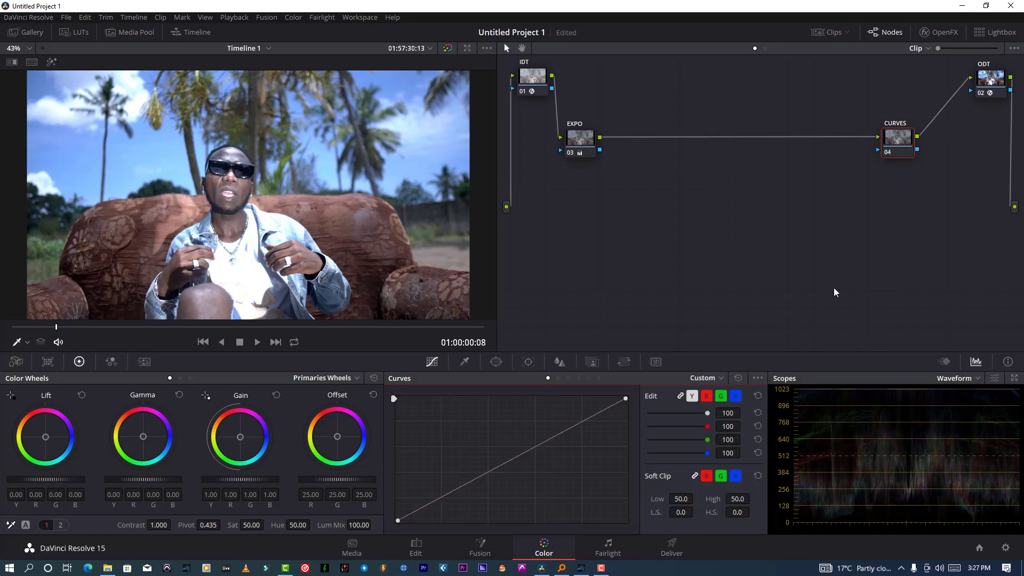
{"action": "left_click_drag", "start_coordinate": [902, 137], "coordinate": [927, 137]}
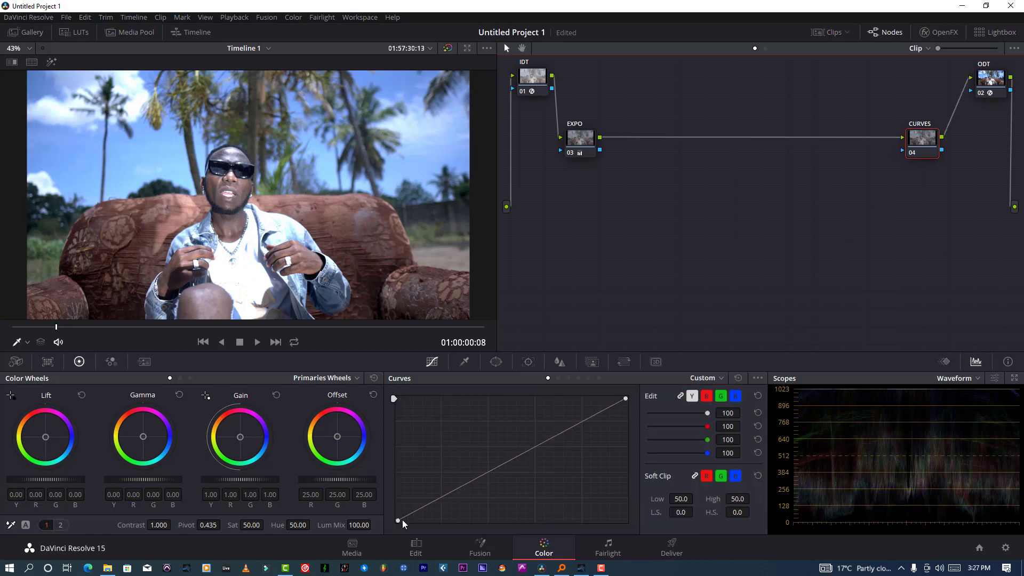
{"action": "left_click_drag", "start_coordinate": [398, 520], "coordinate": [423, 515]}
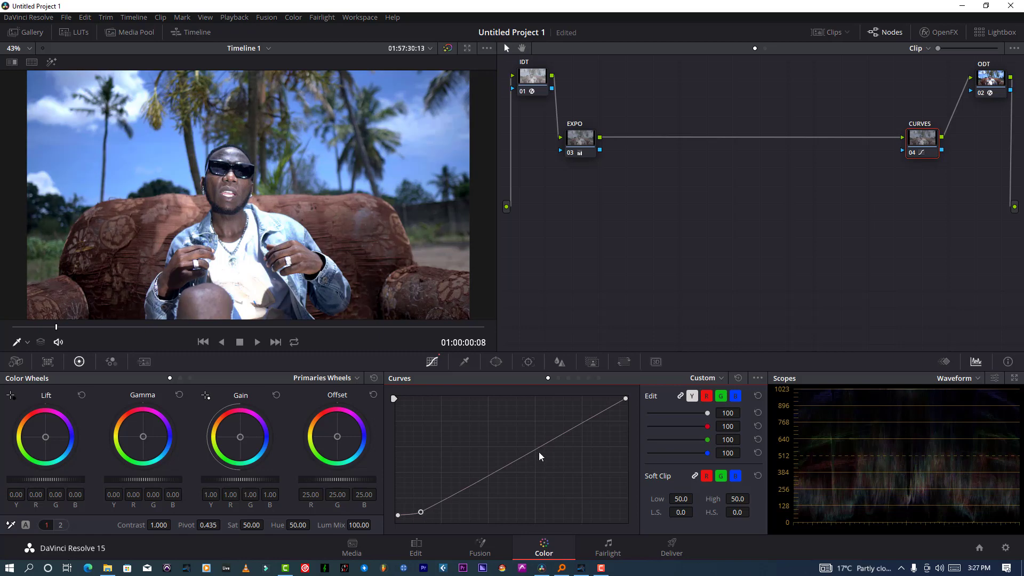
{"action": "left_click_drag", "start_coordinate": [549, 439], "coordinate": [555, 431]}
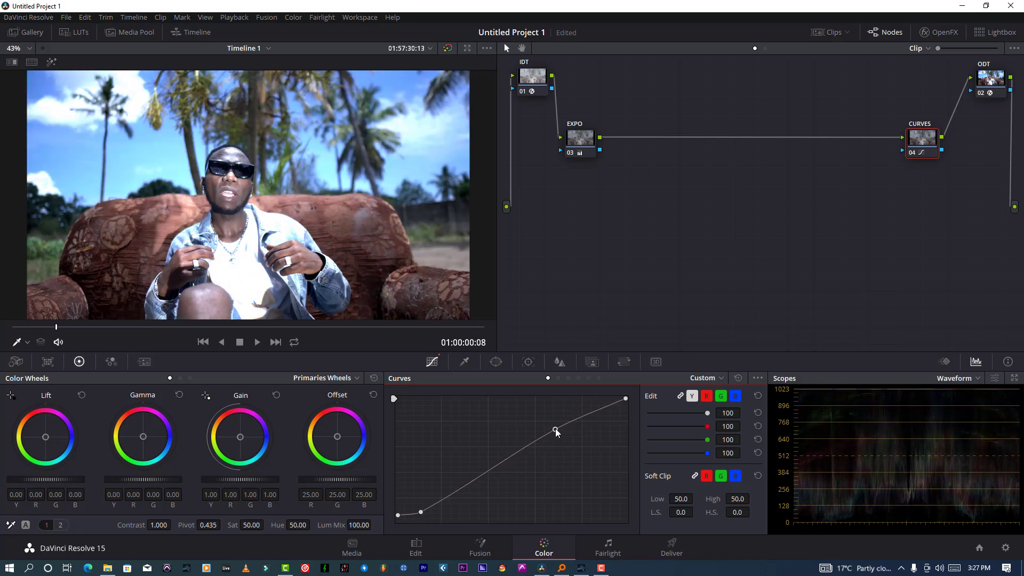
{"action": "left_click_drag", "start_coordinate": [556, 430], "coordinate": [555, 433]}
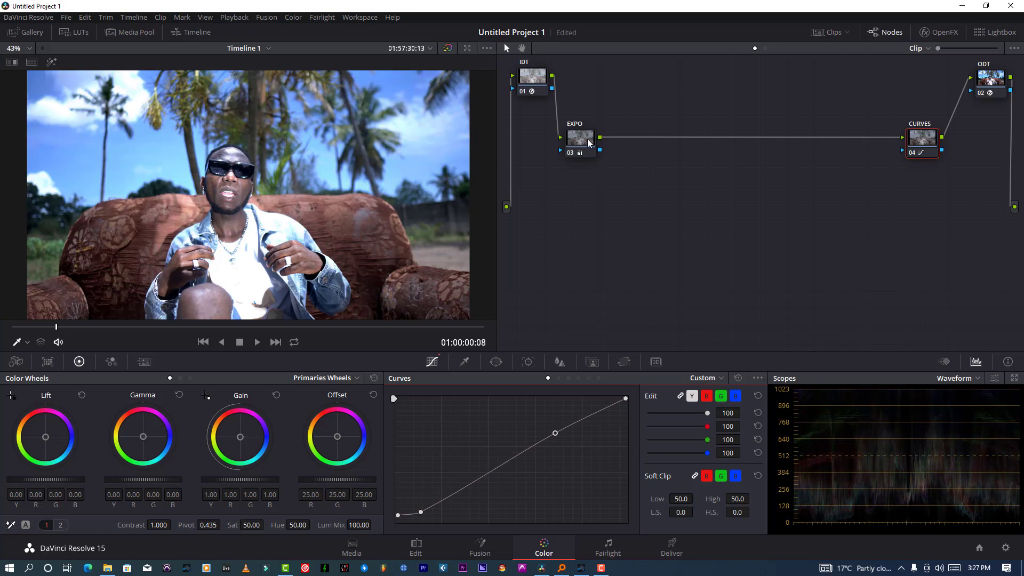
{"action": "left_click_drag", "start_coordinate": [931, 151], "coordinate": [939, 150]}
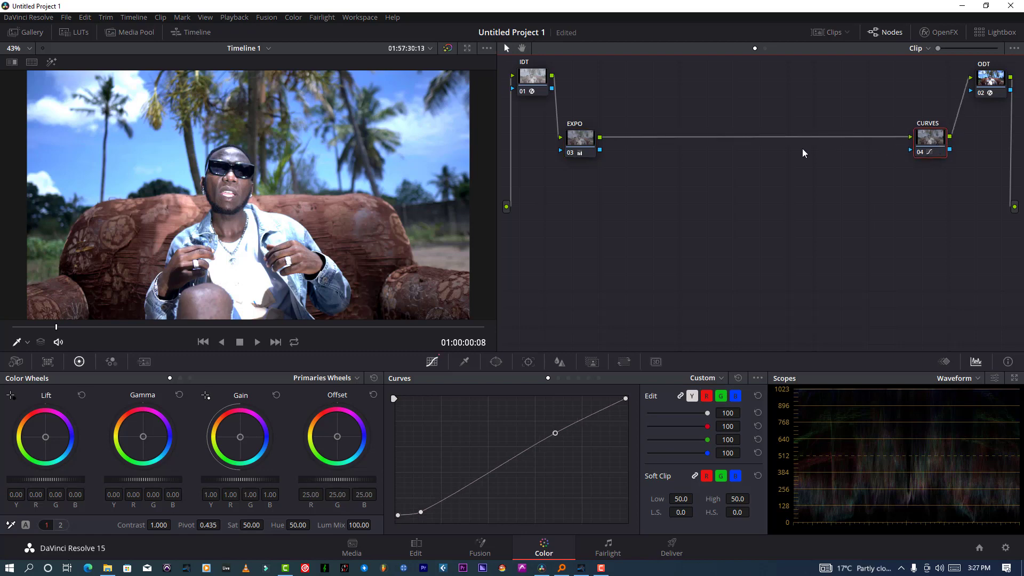
Add a serial node directly after the EXPO node and label it WB
{"action": "left_click", "coordinate": [587, 152]}
{"action": "key", "text": "alt+s"}
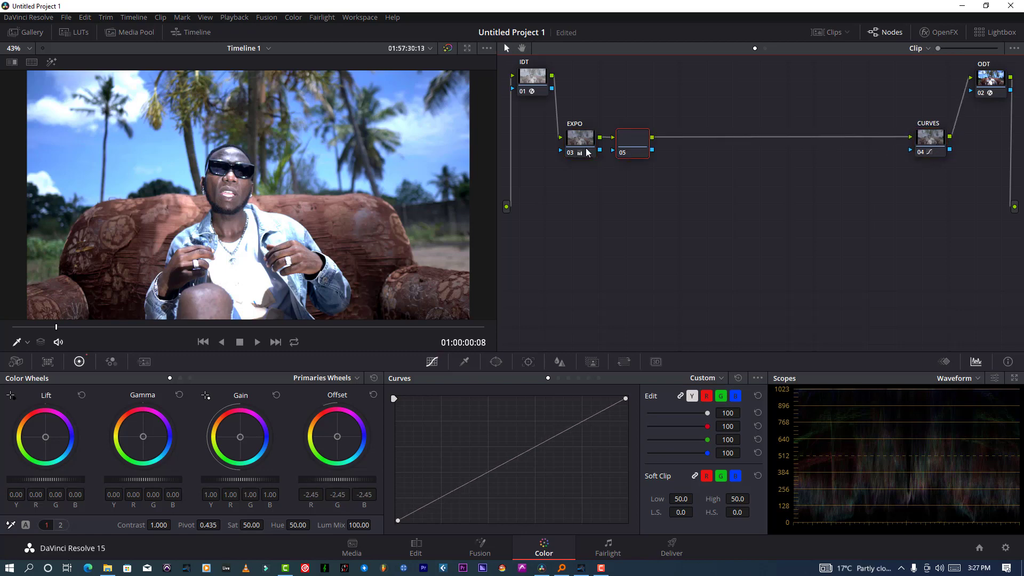
{"action": "right_click", "coordinate": [630, 142]}
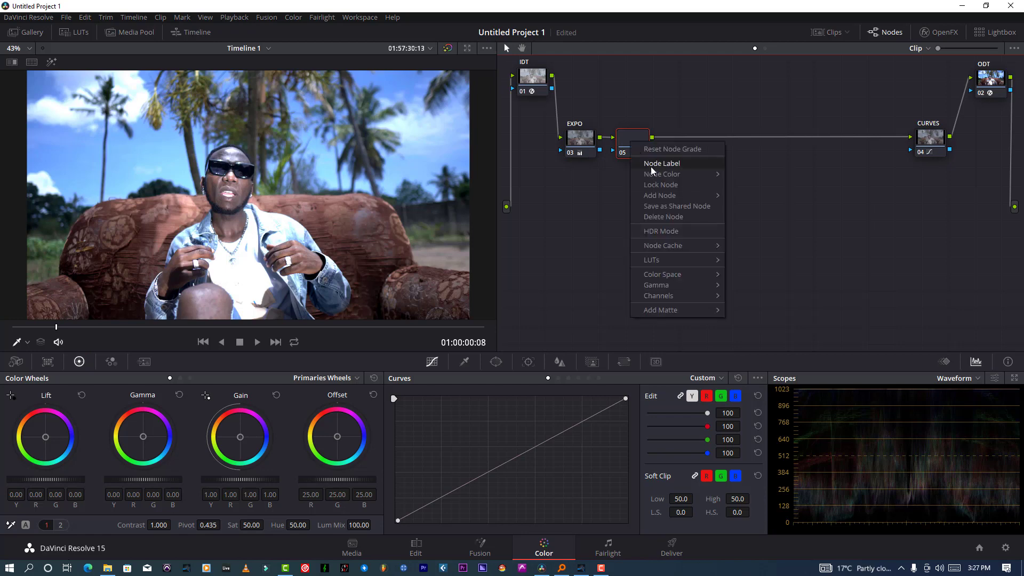
{"action": "left_click", "coordinate": [651, 167]}
{"action": "type", "text": "WB"}
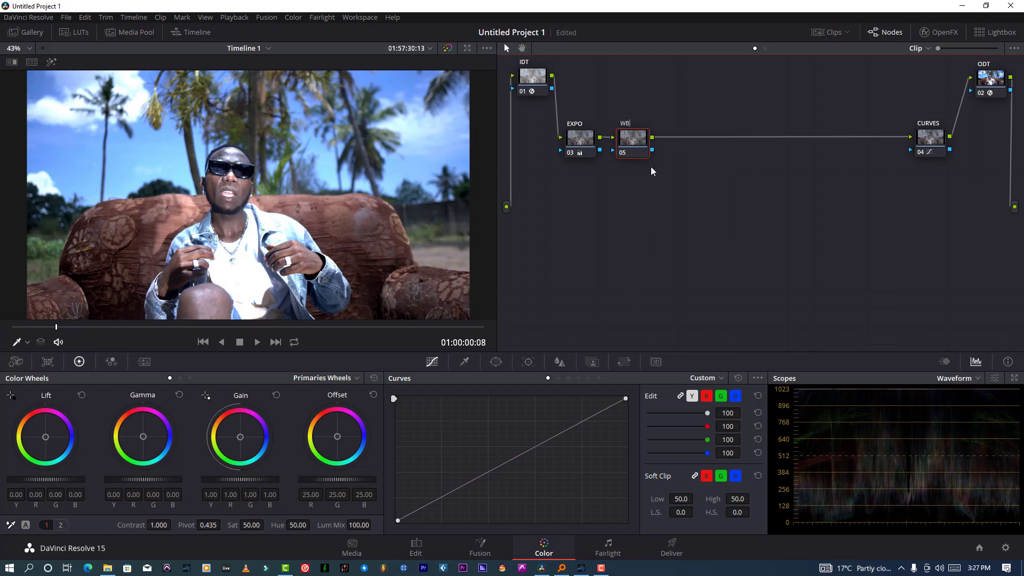
{"action": "key", "text": "Return"}
Using the Vectorscope, warm the WB node's Offset to red 25.43, green 24.76, blue 23.77, and compare with the node disabled and enabled
{"action": "left_click", "coordinate": [938, 381]}
{"action": "left_click", "coordinate": [957, 414]}
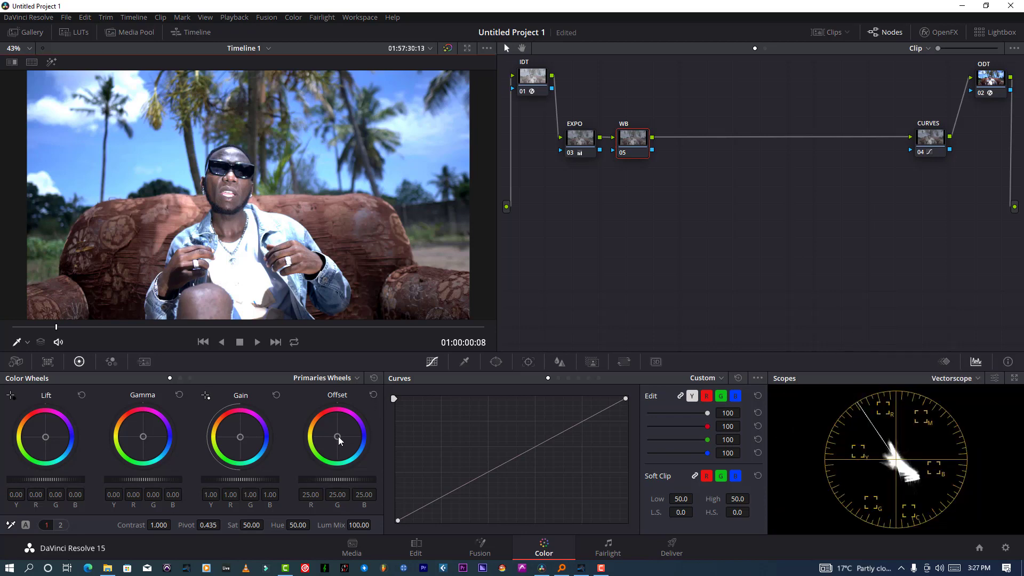
{"action": "left_click_drag", "start_coordinate": [338, 436], "coordinate": [336, 435]}
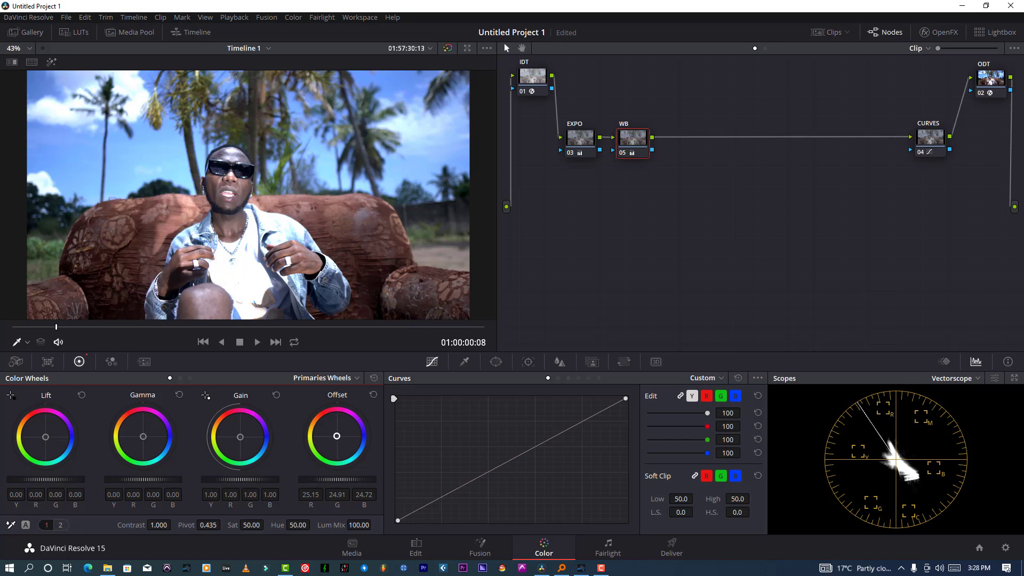
{"action": "left_click_drag", "start_coordinate": [337, 435], "coordinate": [336, 435]}
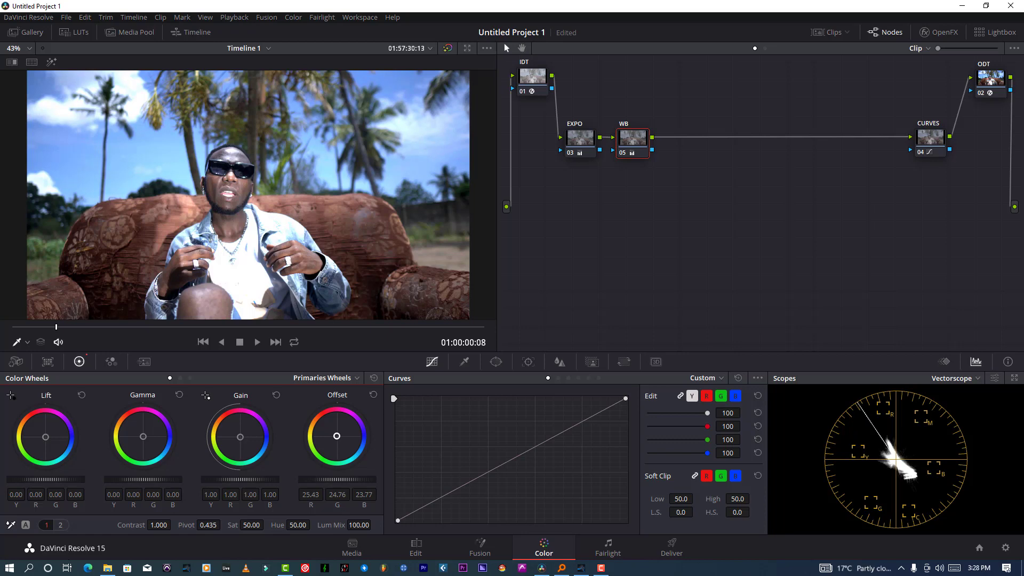
{"action": "left_click", "coordinate": [622, 154]}
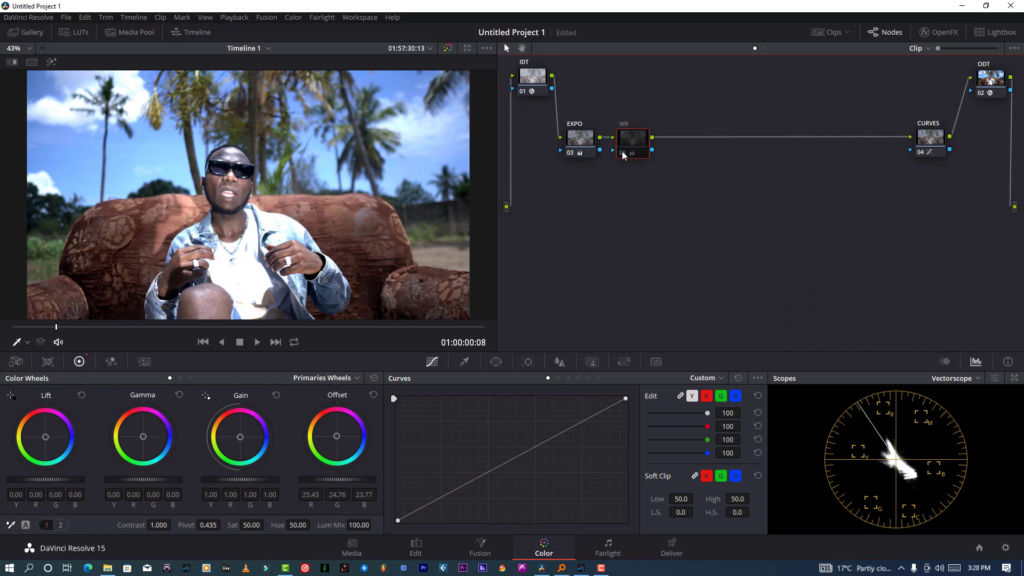
{"action": "key", "text": "ctrl+d"}
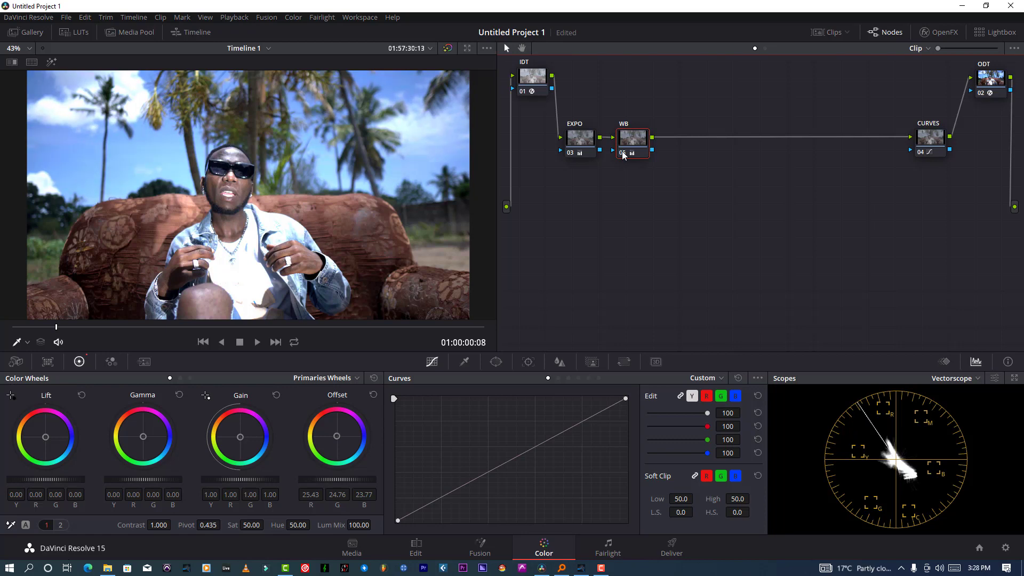
Add a serial node labelled SAT after the WB node and set its saturation to 100
{"action": "key", "text": "alt+s"}
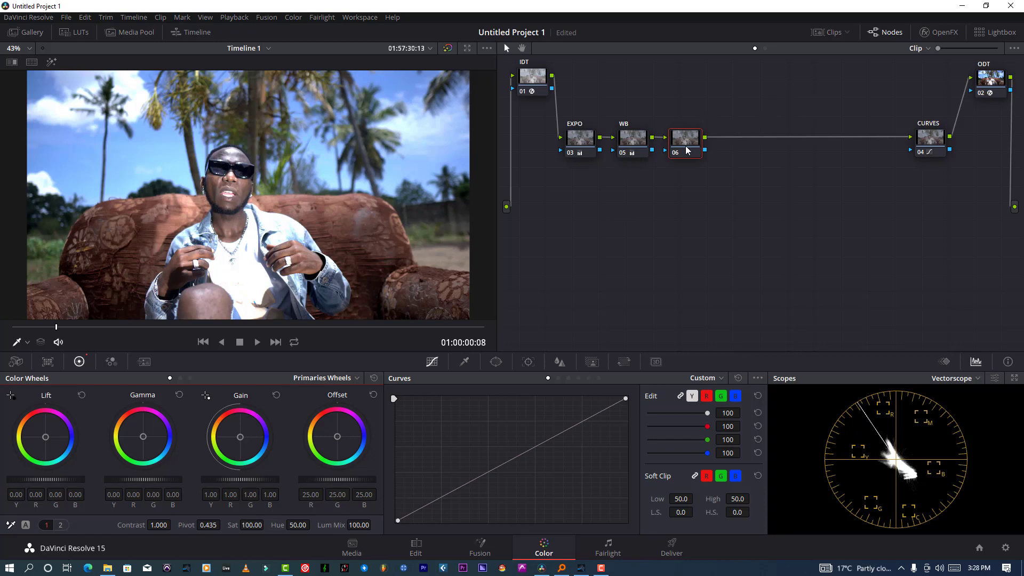
{"action": "right_click", "coordinate": [685, 147]}
{"action": "left_click", "coordinate": [705, 169]}
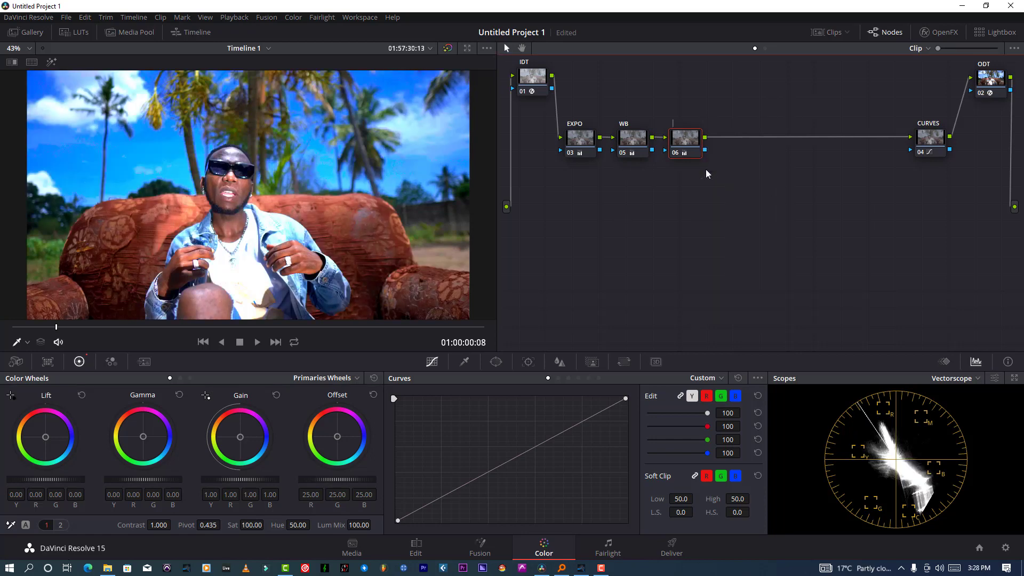
{"action": "type", "text": "SAT"}
{"action": "key", "text": "Return"}
On the SAT node's Hue Vs Sat curve, lower red to 0.44, yellow to about the same level, and magenta to 0.43
{"action": "left_click", "coordinate": [683, 144]}
{"action": "left_click", "coordinate": [569, 378]}
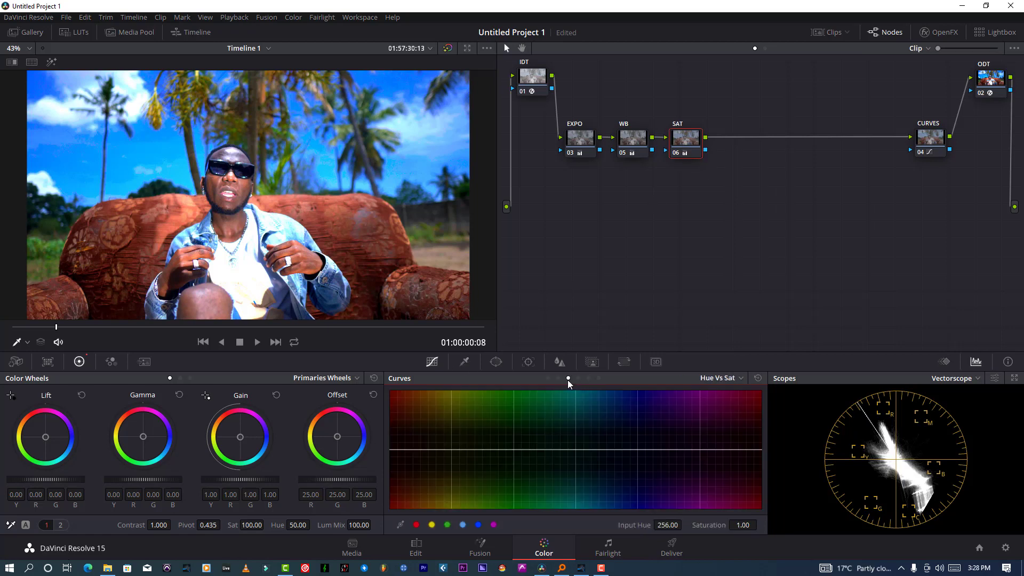
{"action": "left_click", "coordinate": [463, 526]}
{"action": "left_click", "coordinate": [477, 525]}
{"action": "left_click_drag", "start_coordinate": [391, 451], "coordinate": [397, 485]}
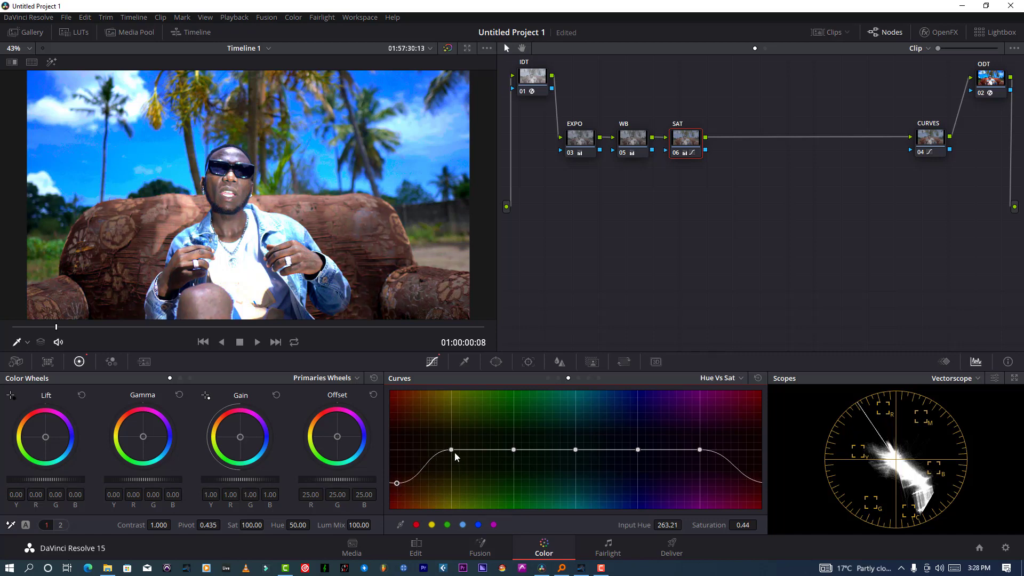
{"action": "left_click_drag", "start_coordinate": [451, 450], "coordinate": [450, 482]}
{"action": "left_click_drag", "start_coordinate": [701, 451], "coordinate": [698, 484]}
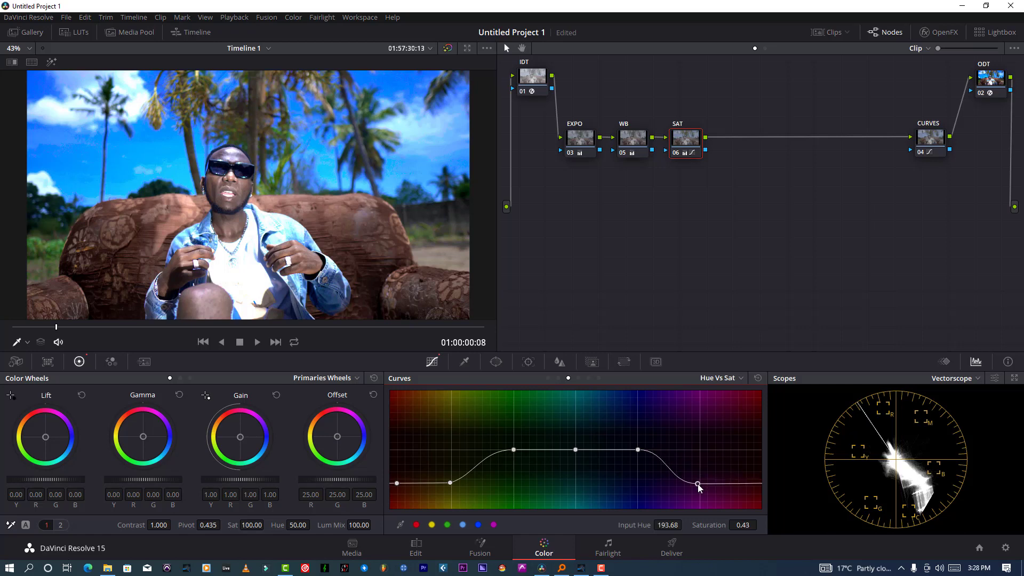
Compare the image with the SAT node disabled and enabled, and view the result in full screen
{"action": "key", "text": "ctrl+d"}
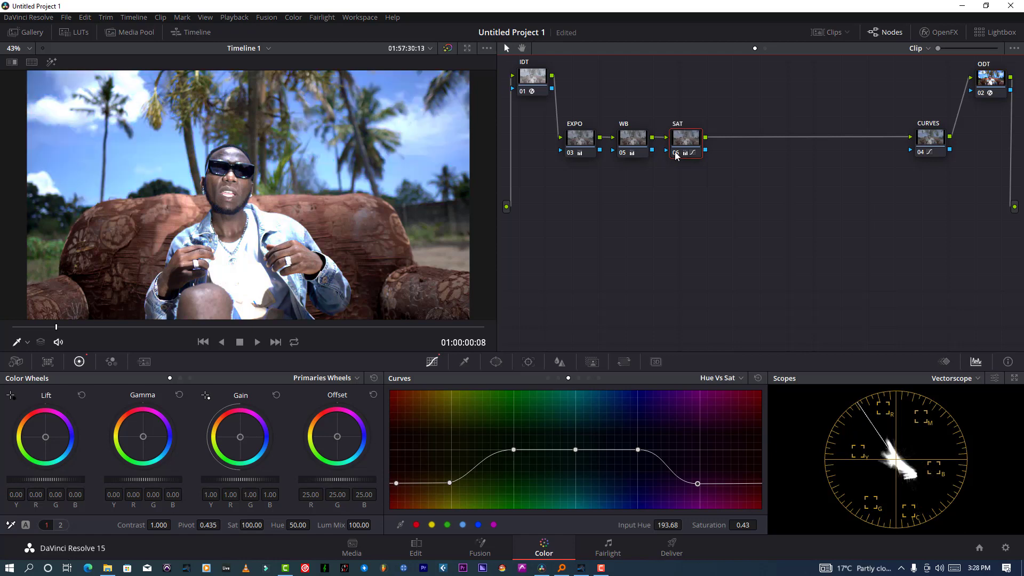
{"action": "left_click", "coordinate": [674, 153]}
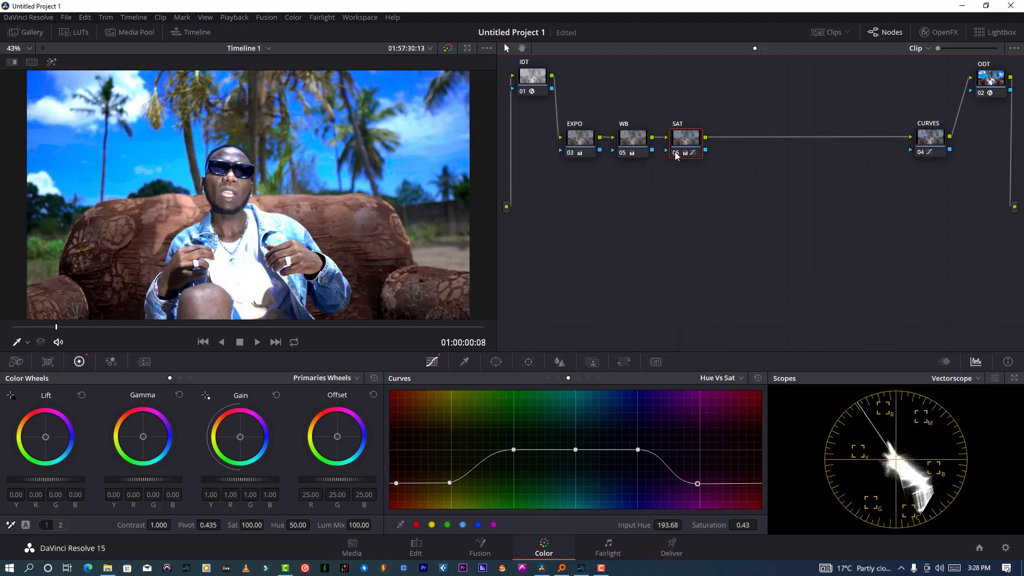
{"action": "key", "text": "ctrl+f"}
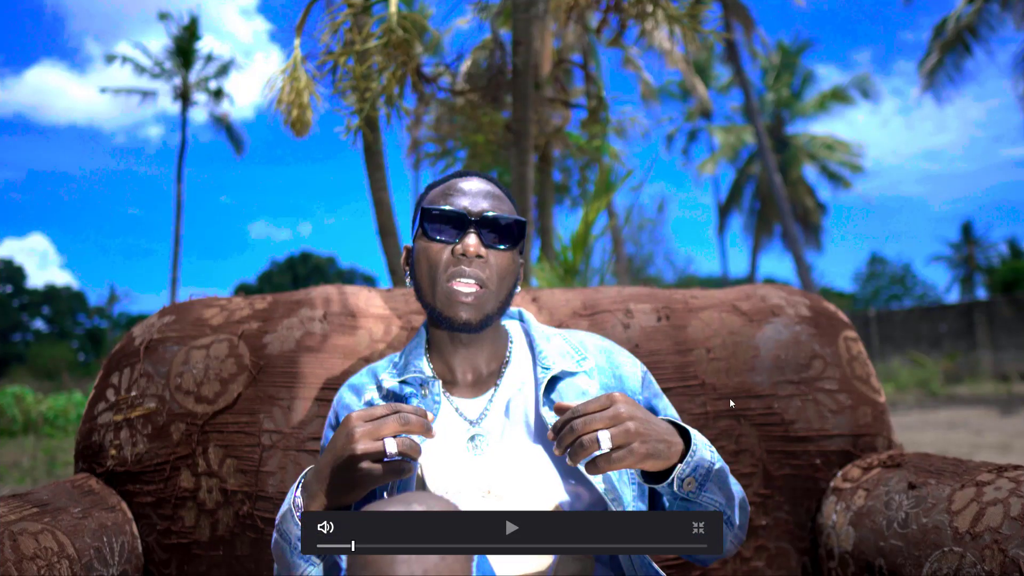
{"action": "key", "text": "ctrl+f"}
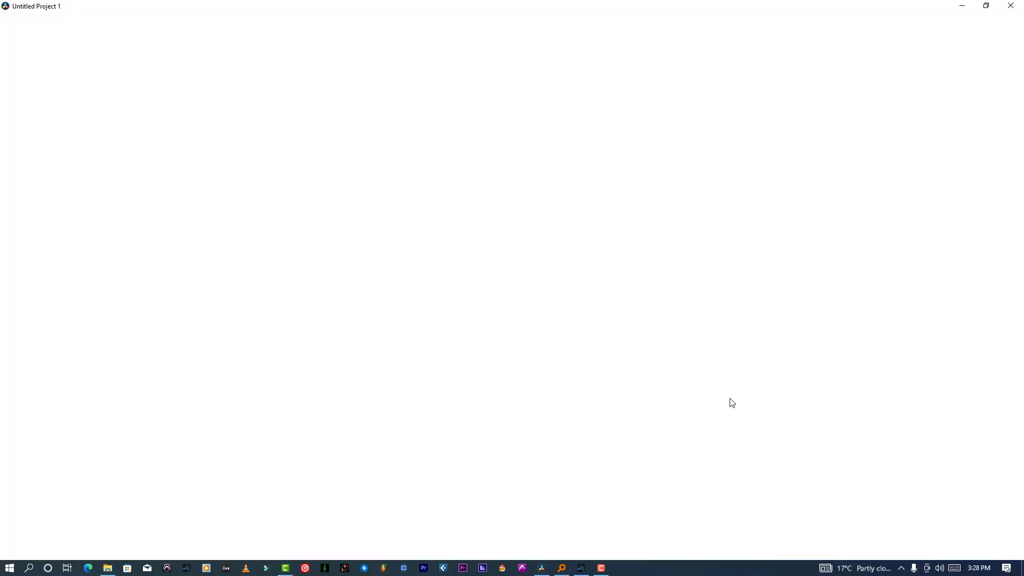
Save the project and move the CURVES node farther from the SAT node, closer beneath ODT
{"action": "key", "text": "ctrl+s"}
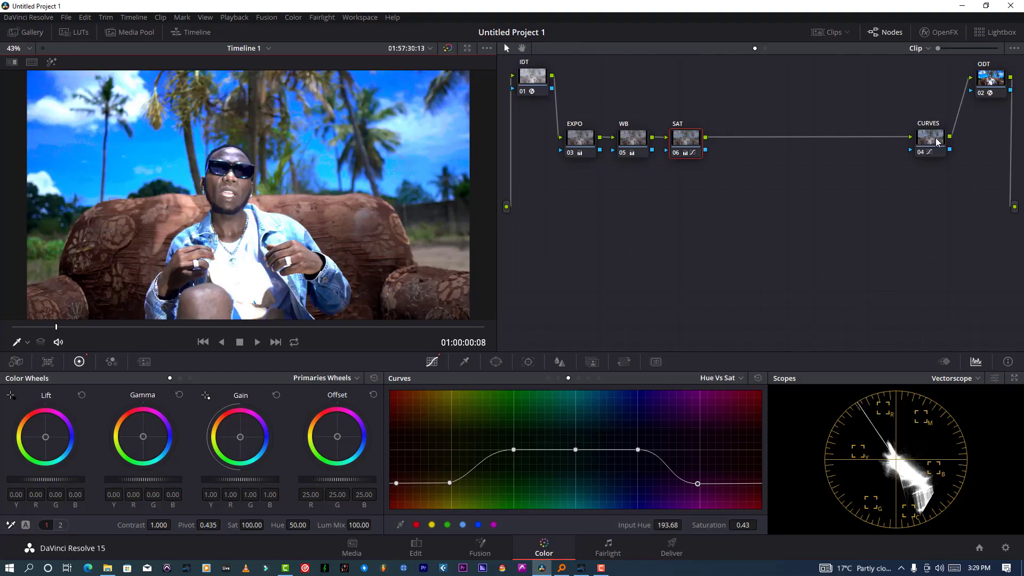
{"action": "left_click_drag", "start_coordinate": [936, 142], "coordinate": [954, 142]}
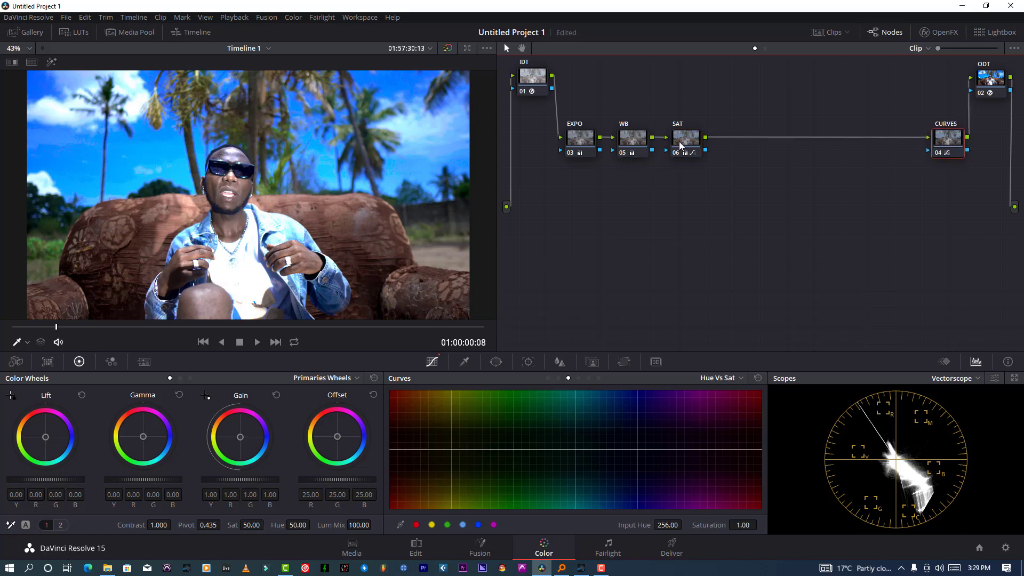
{"action": "left_click", "coordinate": [679, 142]}
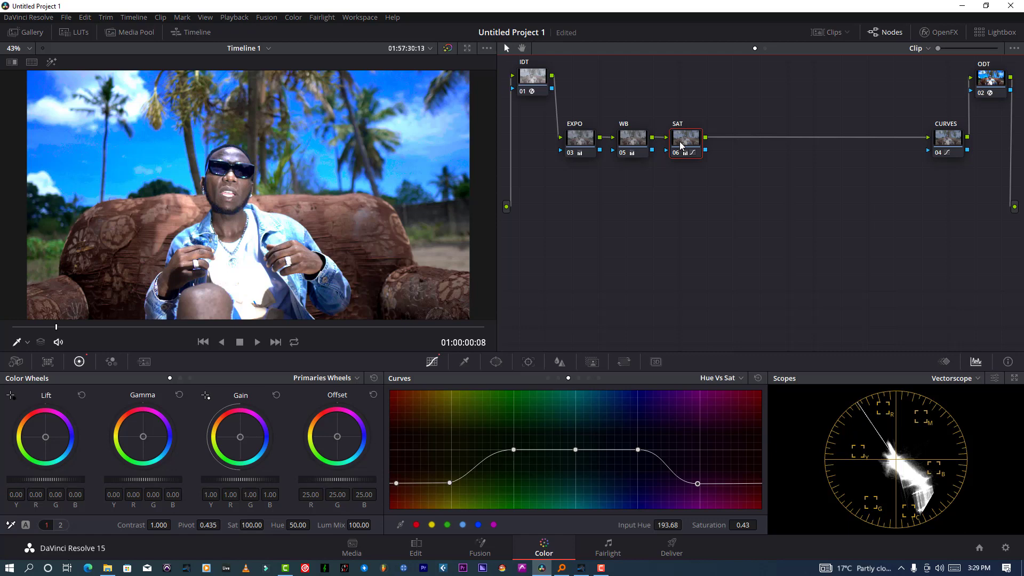
Add a serial node labelled FIXER after the SAT node
{"action": "key", "text": "alt+s"}
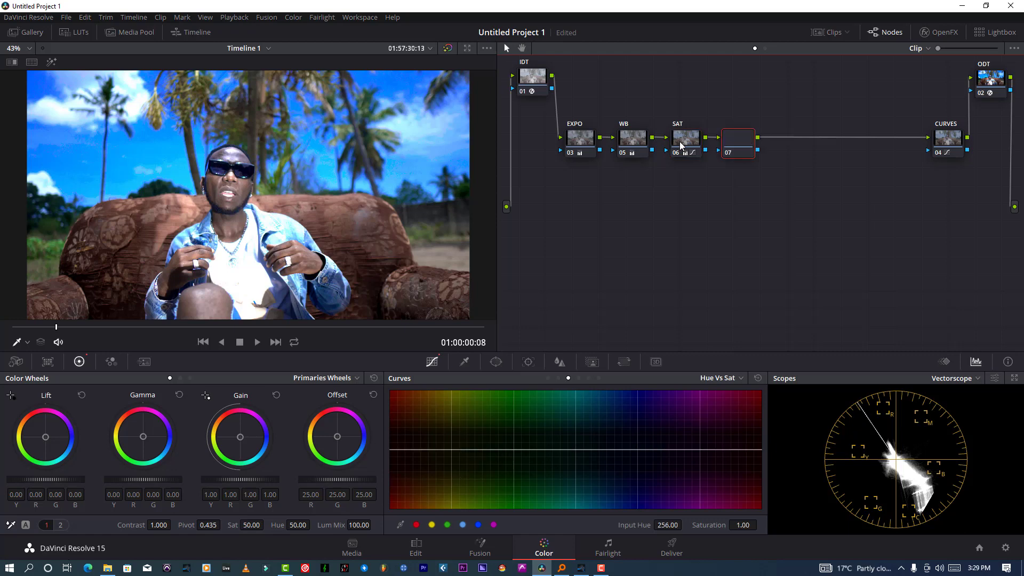
{"action": "right_click", "coordinate": [751, 150]}
{"action": "left_click", "coordinate": [755, 165]}
{"action": "type", "text": "FIXER"}
{"action": "key", "text": "Return"}
Add a circle window to the FIXER node, shrink it to a small spot and place it on the man's upper chest, about pan 49.15, tilt 48.26
{"action": "left_click", "coordinate": [495, 361]}
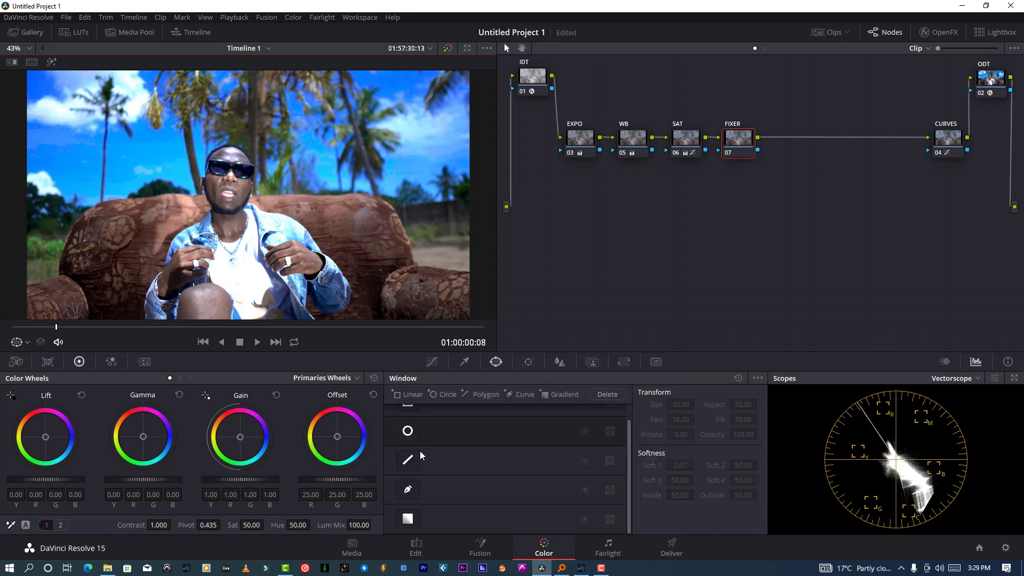
{"action": "left_click", "coordinate": [408, 430]}
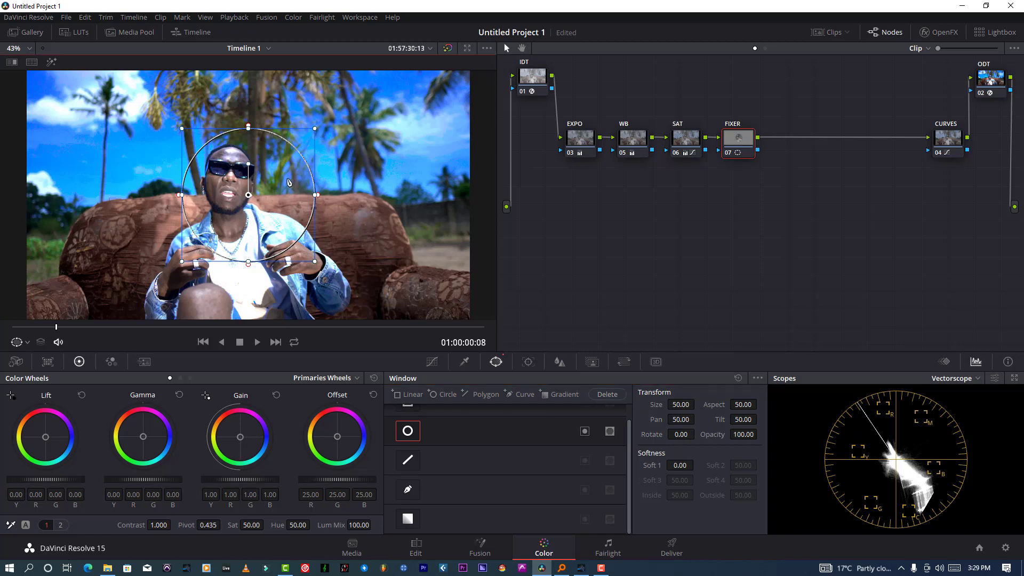
{"action": "left_click_drag", "start_coordinate": [315, 129], "coordinate": [267, 198]}
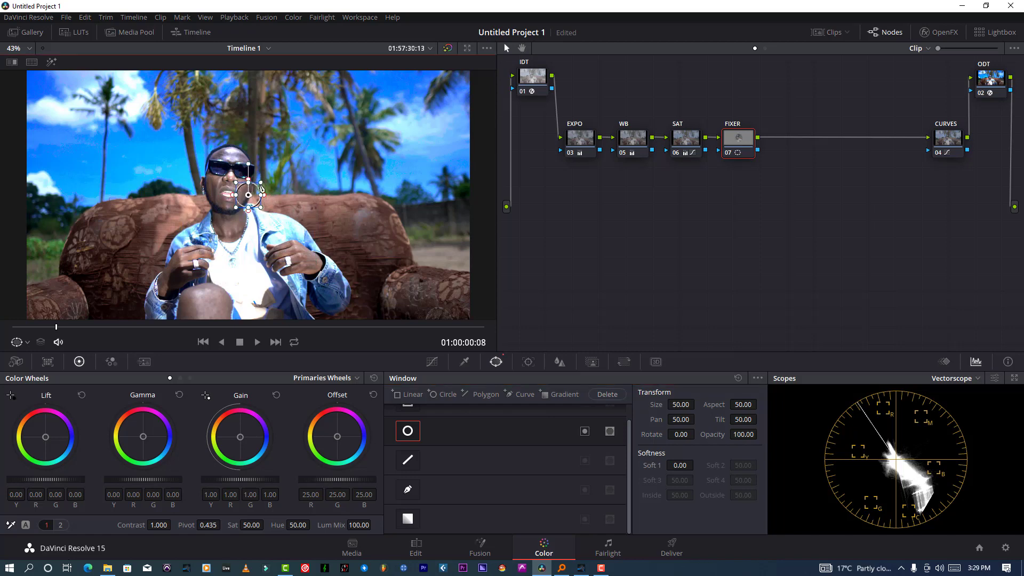
{"action": "left_click_drag", "start_coordinate": [262, 192], "coordinate": [246, 194]}
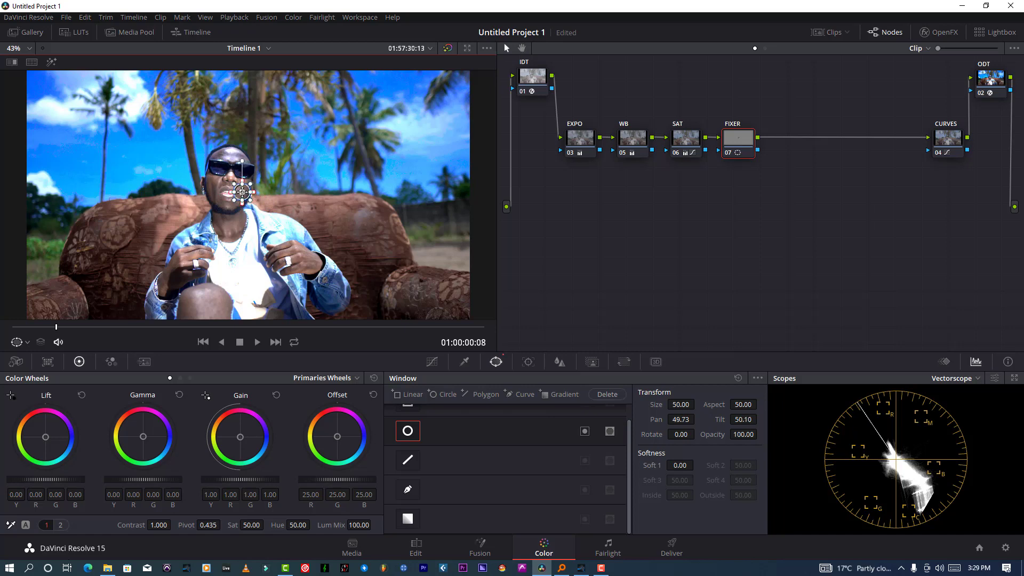
{"action": "scroll", "coordinate": [261, 243], "scroll_direction": "up", "scroll_amount": 1}
{"action": "scroll", "coordinate": [241, 191], "scroll_direction": "up", "scroll_amount": 3}
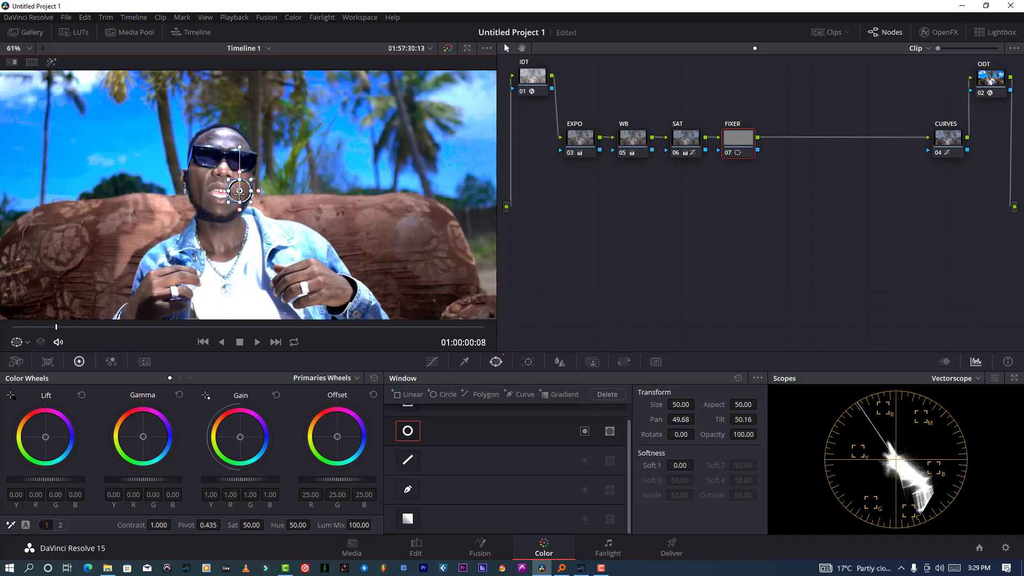
{"action": "left_click_drag", "start_coordinate": [241, 191], "coordinate": [226, 241]}
Highlight only the windowed skin area in the viewer and turn on Show 2x Zoom for the vectorscope
{"action": "left_click", "coordinate": [52, 62]}
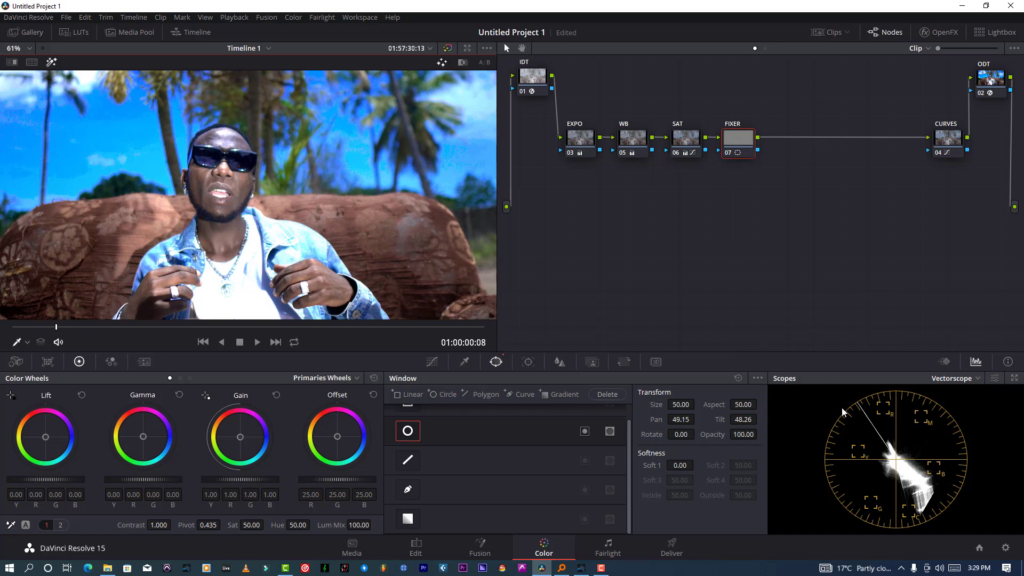
{"action": "left_click", "coordinate": [958, 379]}
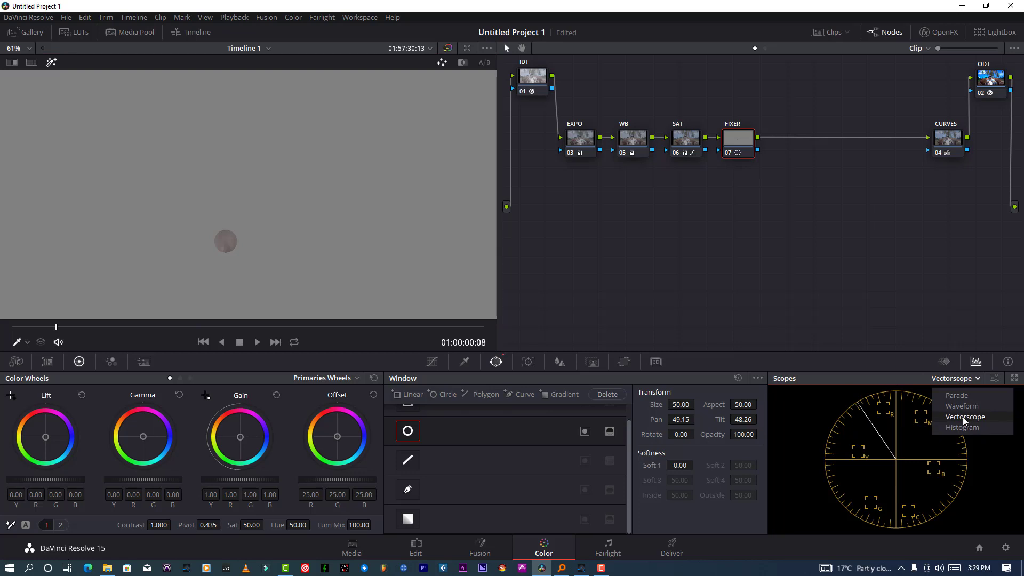
{"action": "left_click", "coordinate": [977, 377]}
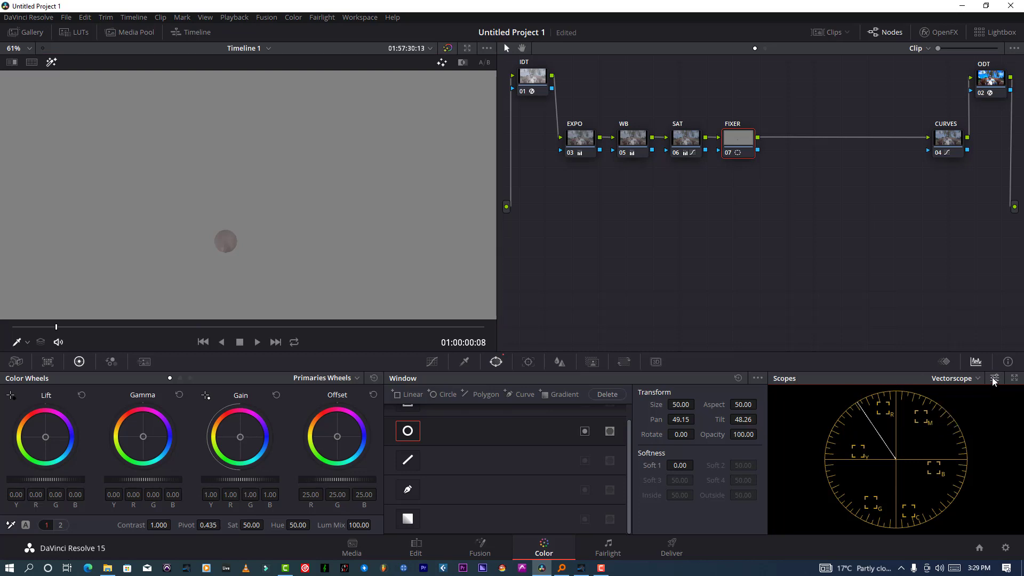
{"action": "left_click", "coordinate": [993, 378]}
{"action": "left_click", "coordinate": [917, 463]}
{"action": "left_click", "coordinate": [880, 446]}
Sample the highlighted skin on the FIXER node's Hue Vs Hue curve and nudge the red skin-hue points slightly down towards the skin tone line
{"action": "left_click", "coordinate": [439, 363]}
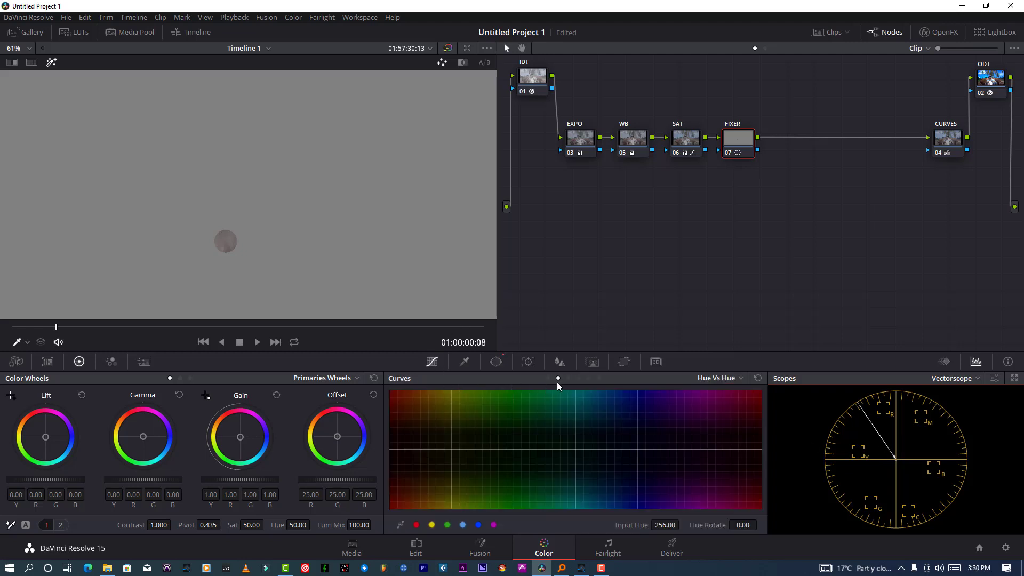
{"action": "left_click", "coordinate": [226, 240]}
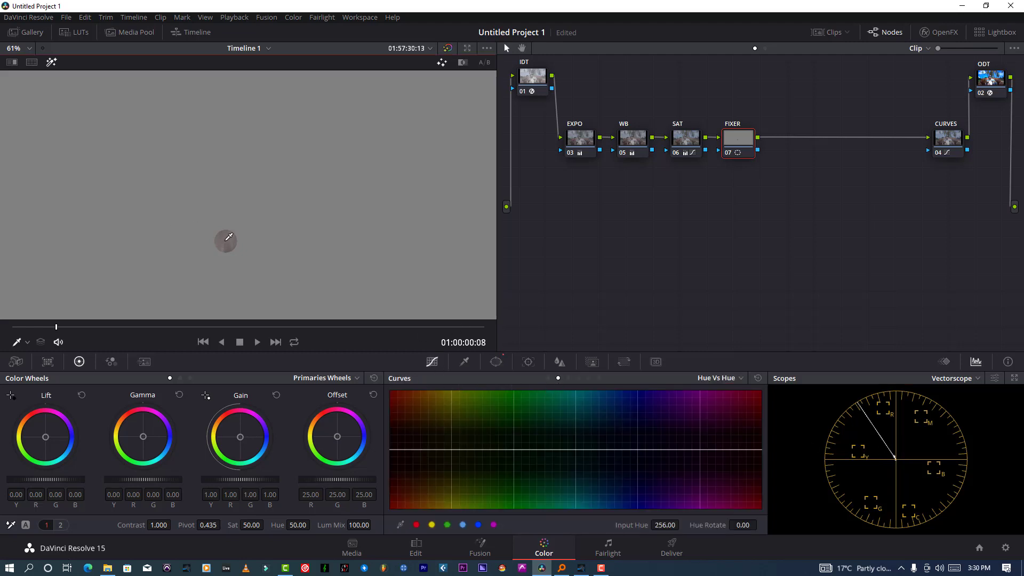
{"action": "left_click", "coordinate": [416, 524]}
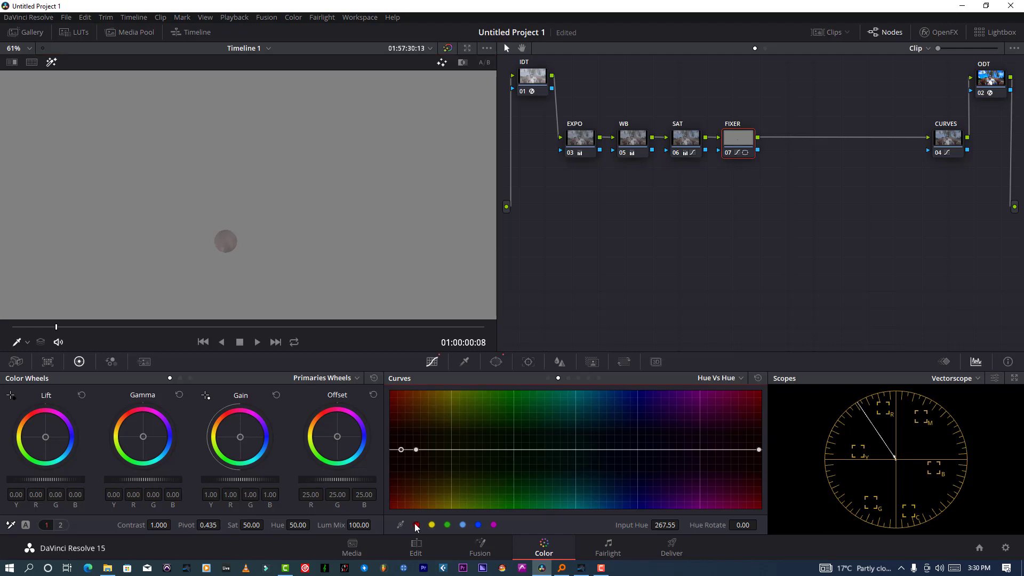
{"action": "left_click_drag", "start_coordinate": [756, 451], "coordinate": [757, 455]}
{"action": "left_click", "coordinate": [402, 450]}
{"action": "left_click_drag", "start_coordinate": [403, 454], "coordinate": [405, 456]}
Turn off the circle window and the viewer highlight, and toggle the FIXER node to compare the skin correction
{"action": "left_click", "coordinate": [490, 361]}
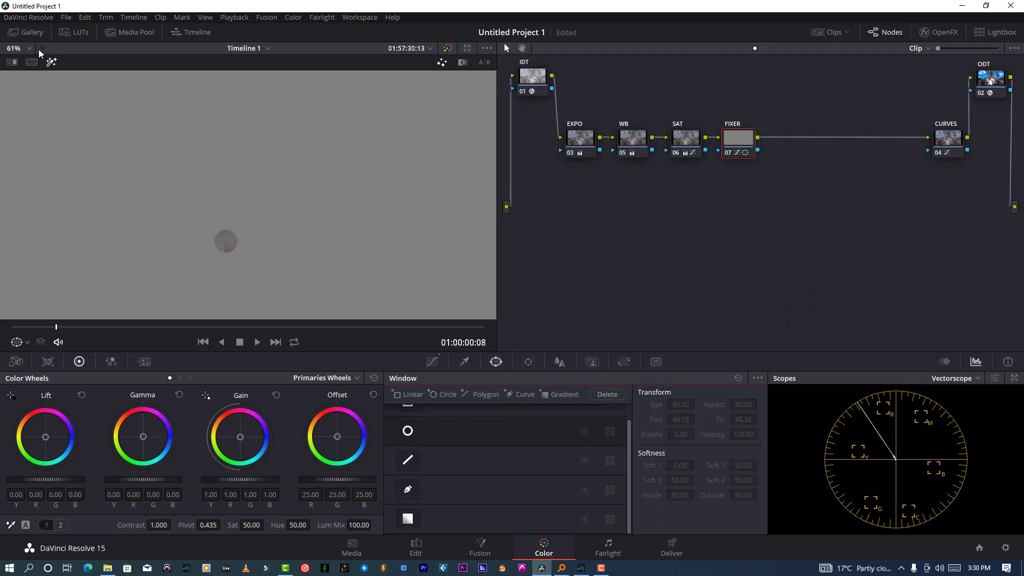
{"action": "left_click", "coordinate": [53, 61]}
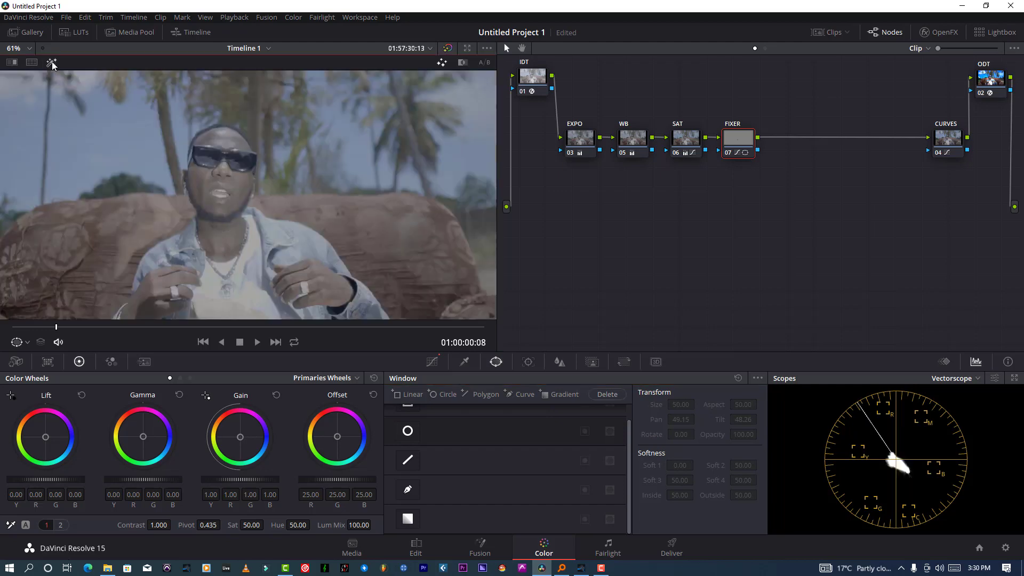
{"action": "scroll", "coordinate": [264, 196], "scroll_direction": "down", "scroll_amount": 4}
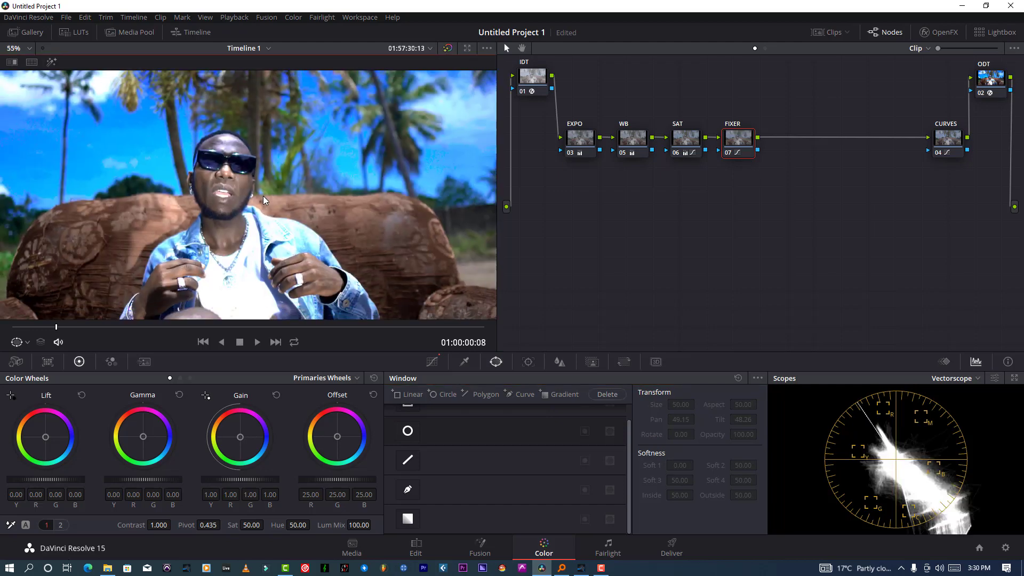
{"action": "scroll", "coordinate": [325, 171], "scroll_direction": "up", "scroll_amount": 2}
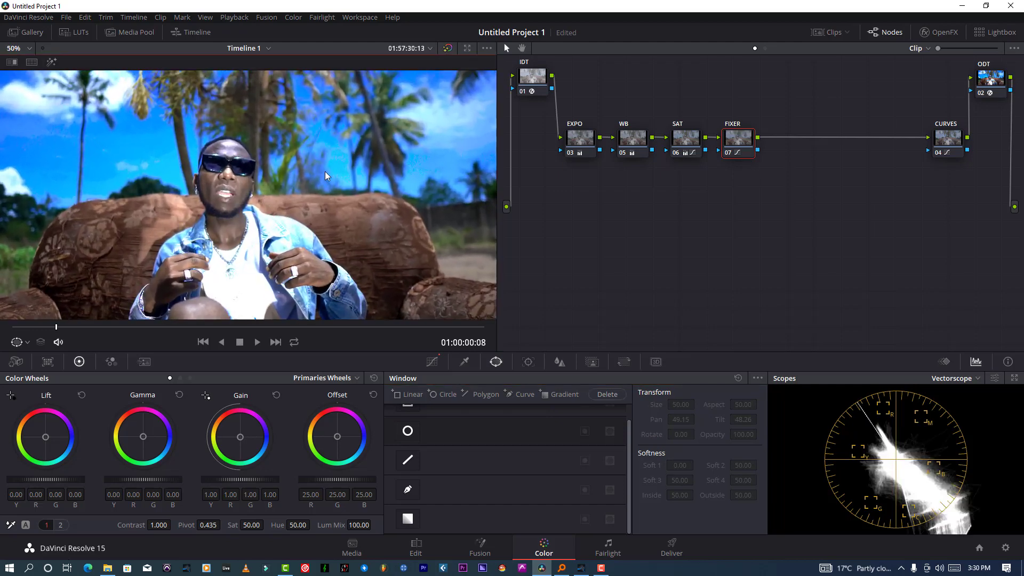
{"action": "left_click", "coordinate": [727, 153]}
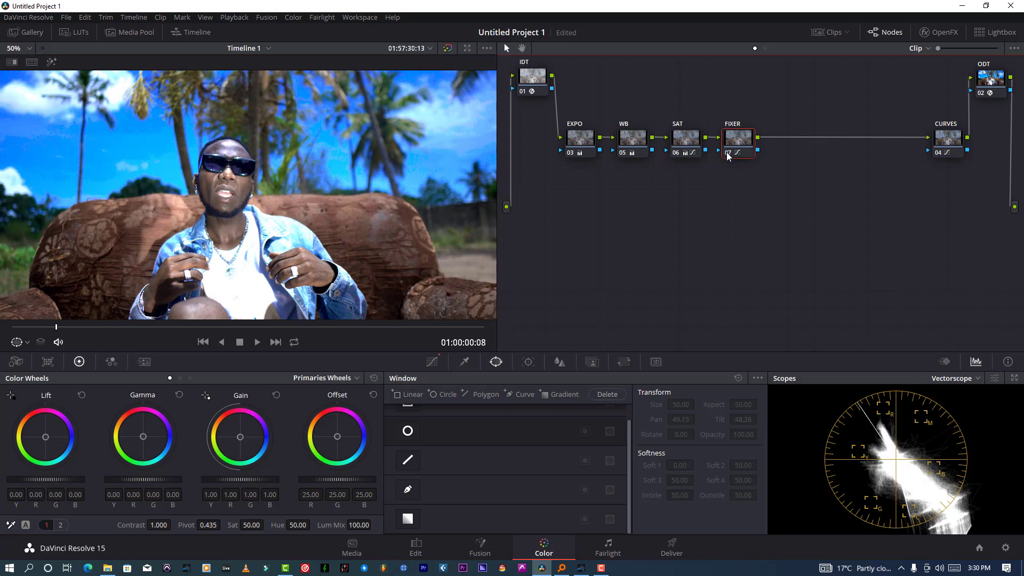
Turn off the vectorscope's Show 2x Zoom option
{"action": "left_click", "coordinate": [995, 378]}
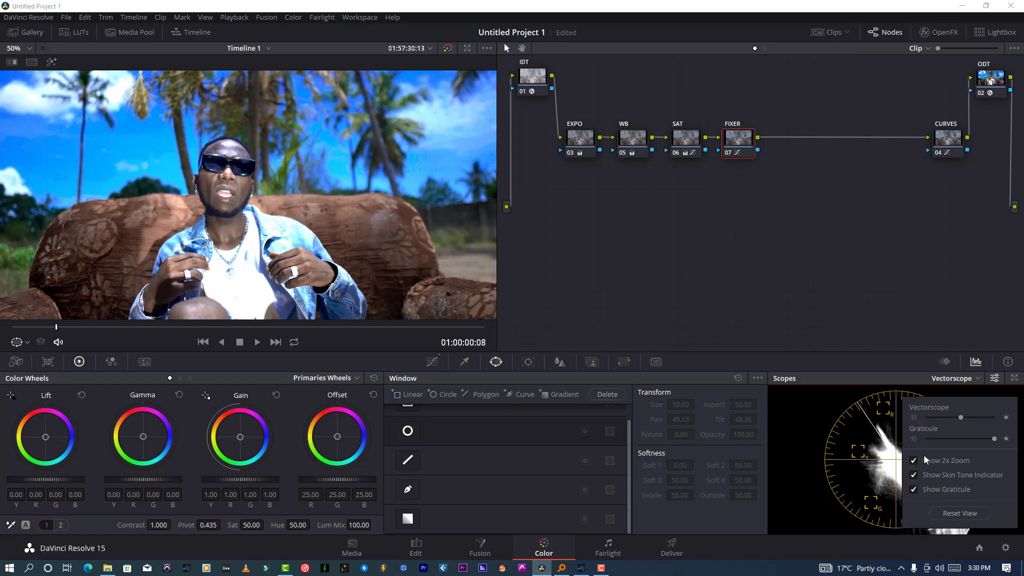
{"action": "left_click", "coordinate": [923, 457]}
{"action": "left_click", "coordinate": [773, 168]}
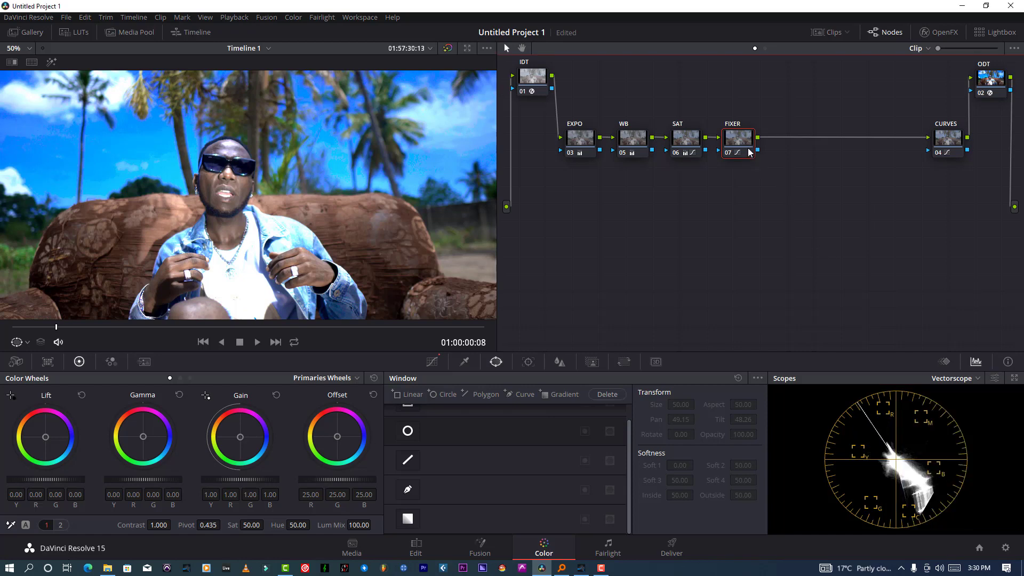
Add a serial node labelled LOOK after the FIXER node and save the project
{"action": "key", "text": "alt+s"}
{"action": "right_click", "coordinate": [795, 146]}
{"action": "left_click", "coordinate": [809, 165]}
{"action": "type", "text": "LOOK"}
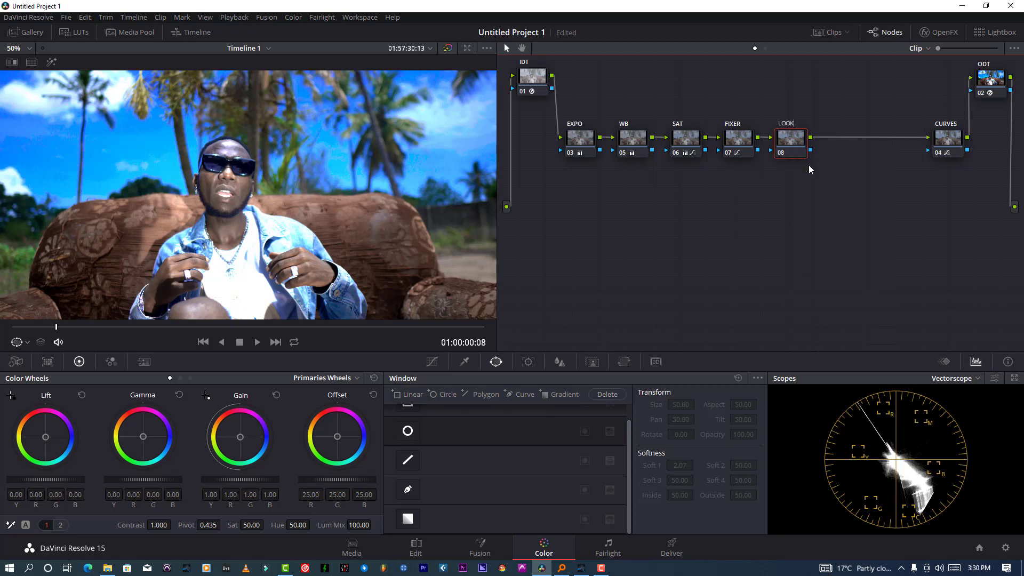
{"action": "key", "text": "Return"}
{"action": "scroll", "coordinate": [354, 200], "scroll_direction": "down", "scroll_amount": 3}
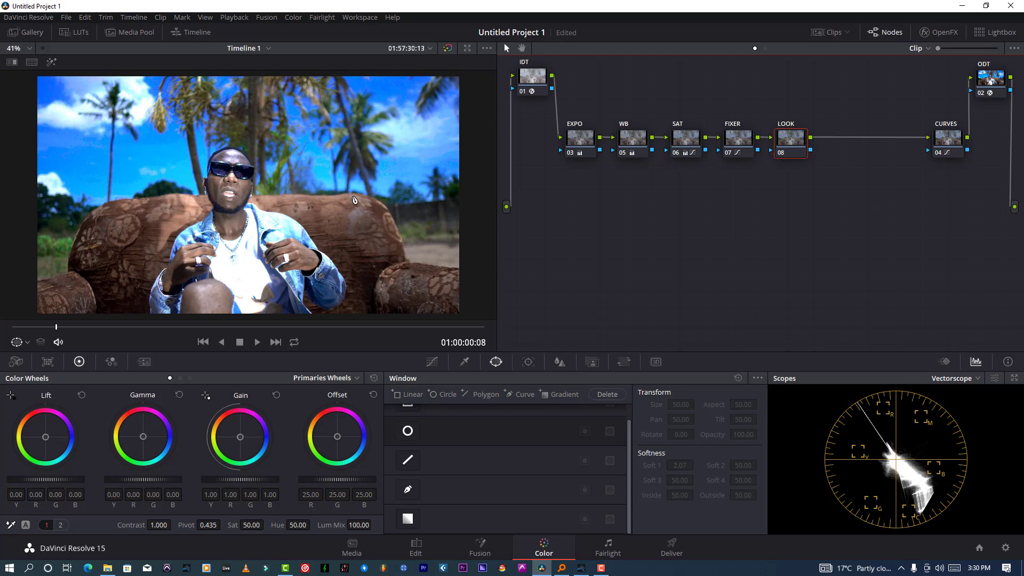
{"action": "key", "text": "ctrl+s"}
On the LOOK node's Hue Vs Hue curve, raise the blue point to a hue rotation of 24.11 to shift the sky towards cyan
{"action": "left_click", "coordinate": [429, 362]}
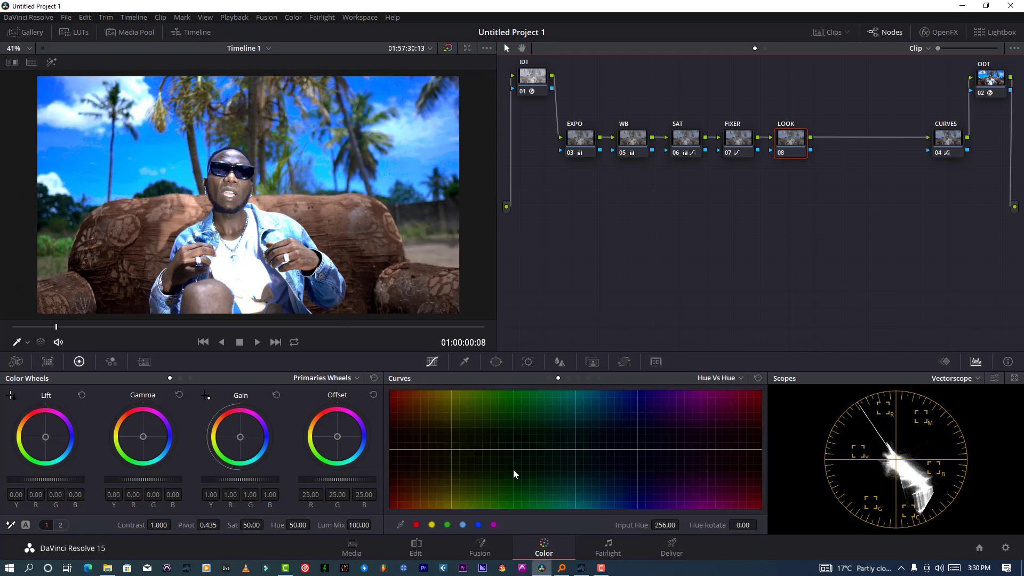
{"action": "left_click", "coordinate": [477, 525]}
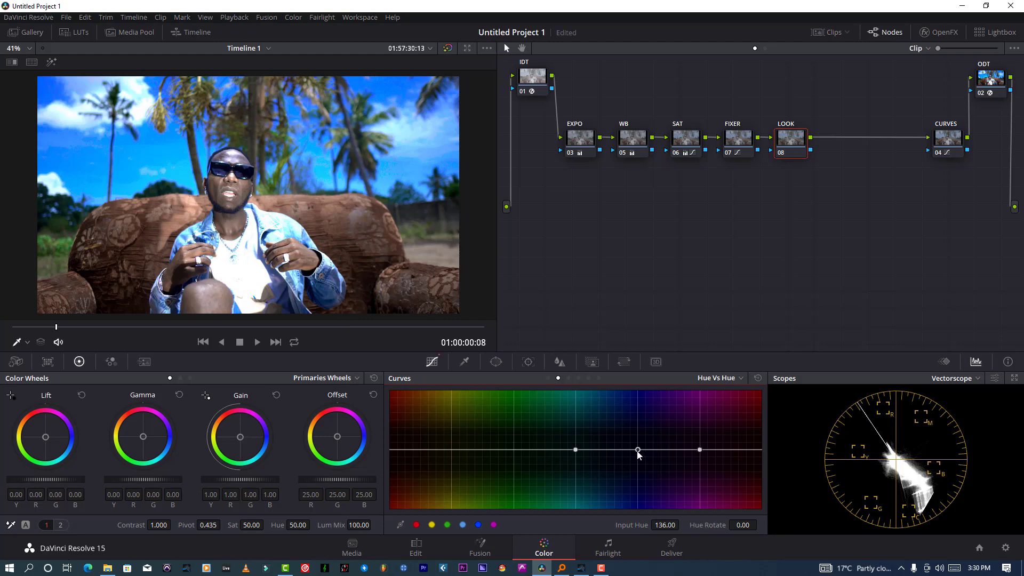
{"action": "left_click_drag", "start_coordinate": [638, 449], "coordinate": [637, 439]}
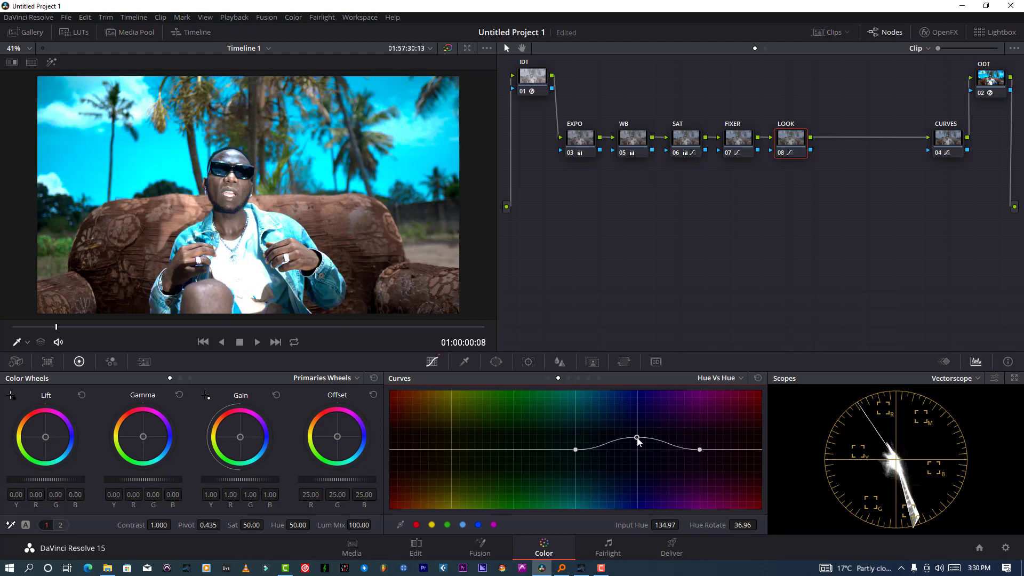
{"action": "left_click_drag", "start_coordinate": [637, 438], "coordinate": [636, 440]}
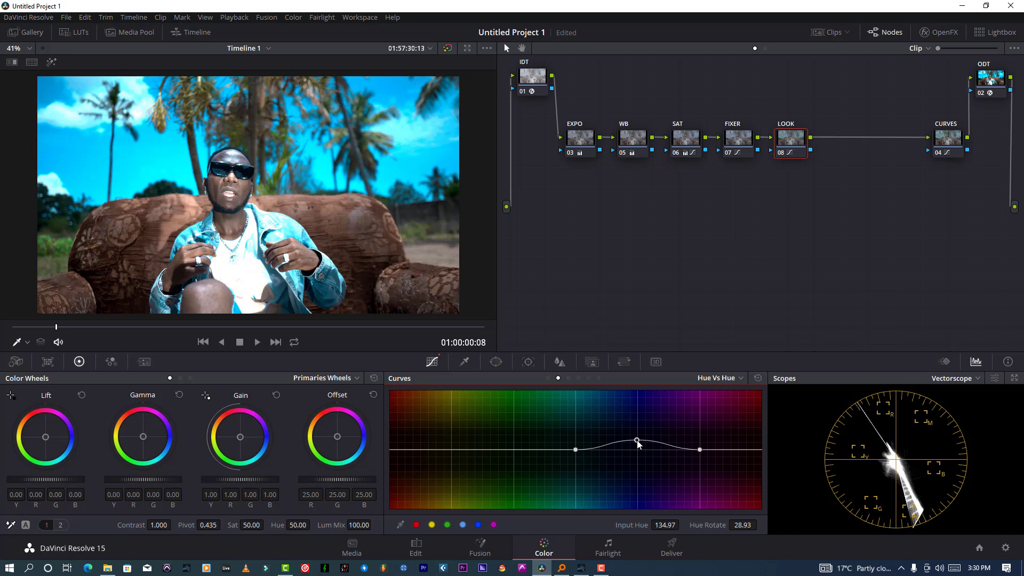
{"action": "left_click_drag", "start_coordinate": [637, 441], "coordinate": [638, 443]}
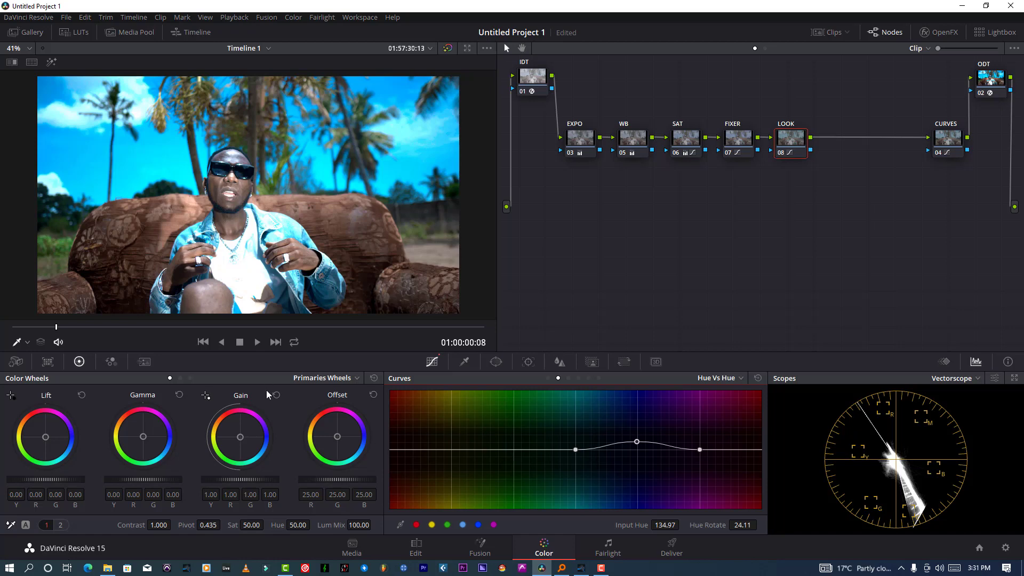
Add the green points to the Hue Vs Hue curve and move the middle one to input hue 351.28 with hue rotation 46.61
{"action": "left_click", "coordinate": [448, 524]}
{"action": "left_click_drag", "start_coordinate": [512, 449], "coordinate": [488, 434]}
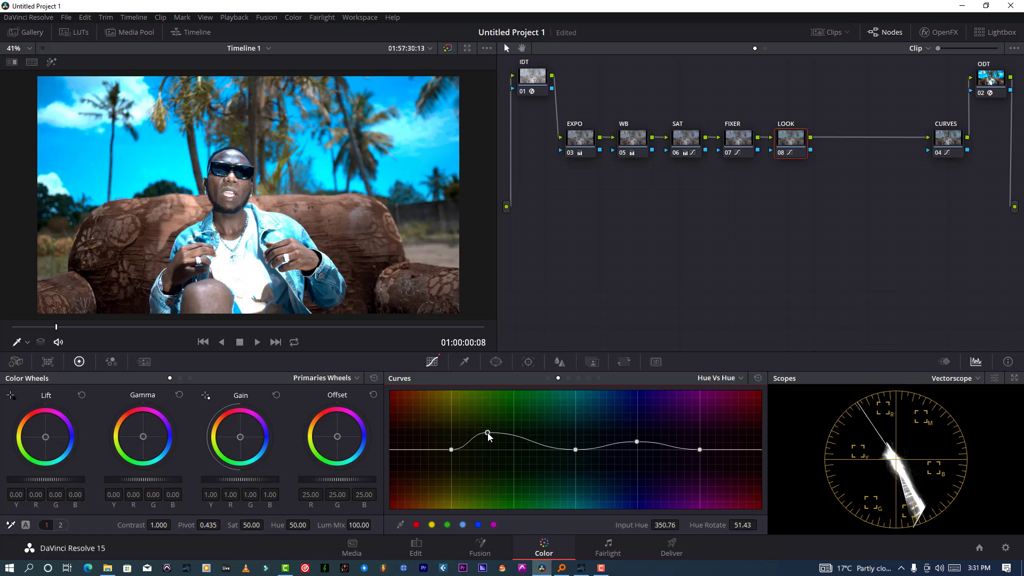
{"action": "left_click_drag", "start_coordinate": [489, 436], "coordinate": [489, 438]}
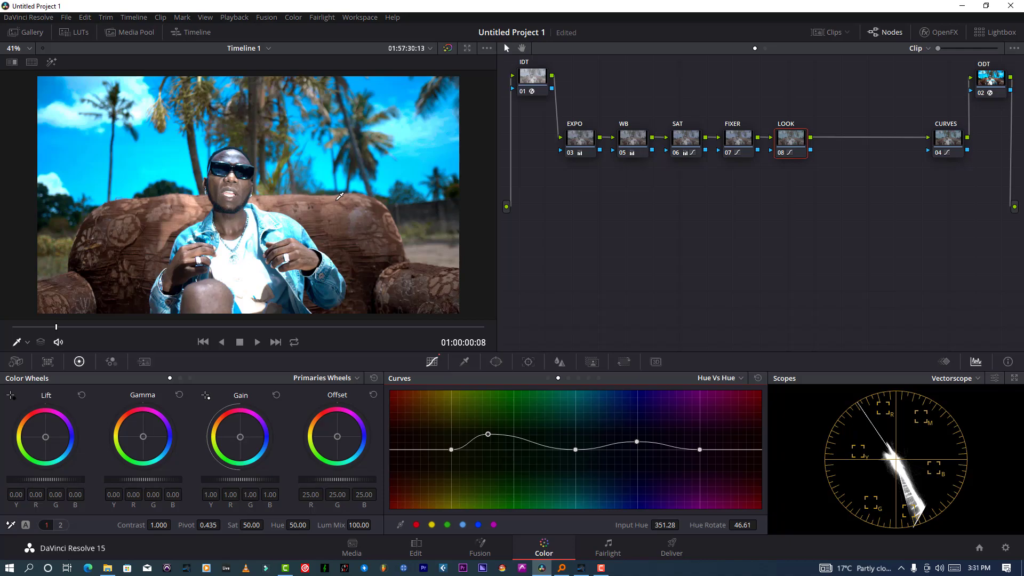
View the graded image in full screen and compare it with the LOOK node disabled and enabled
{"action": "key", "text": "ctrl+f"}
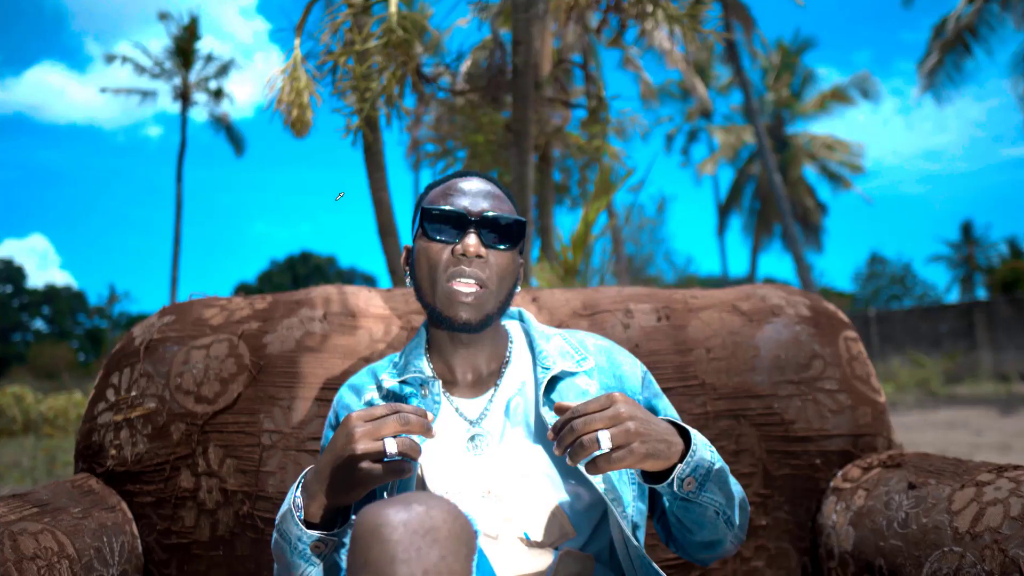
{"action": "key", "text": "ctrl+f"}
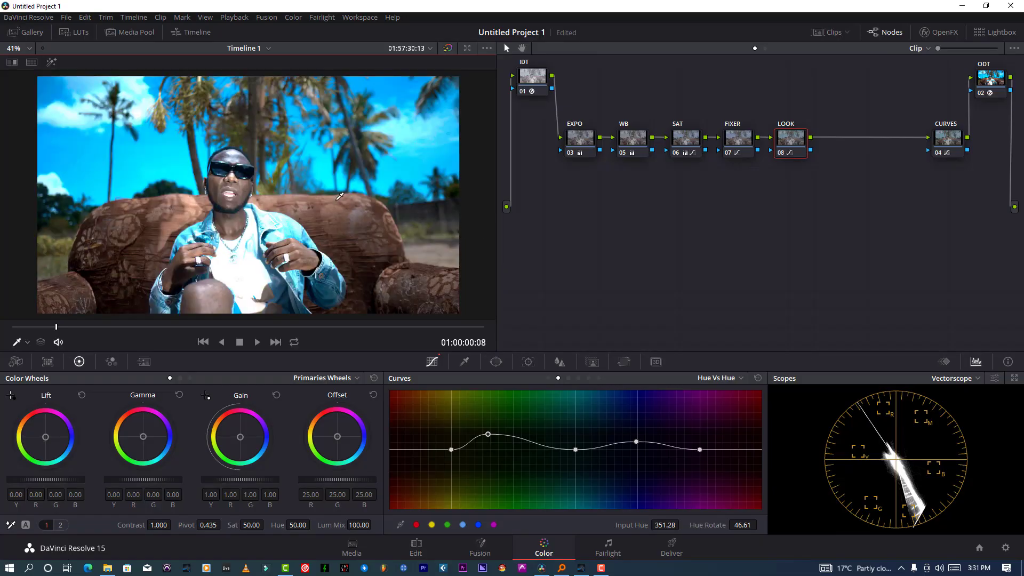
{"action": "left_click", "coordinate": [782, 156]}
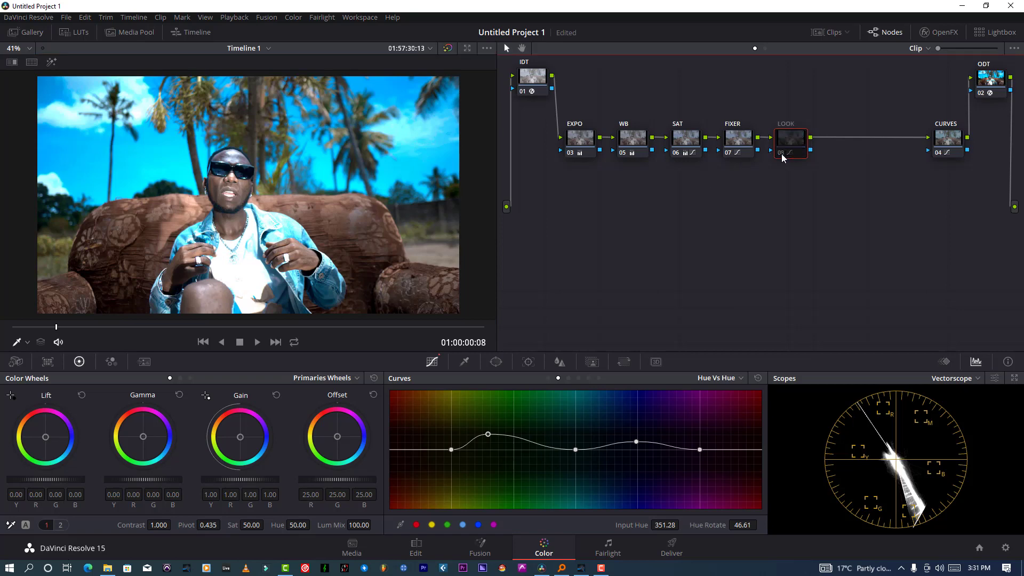
{"action": "left_click", "coordinate": [782, 155]}
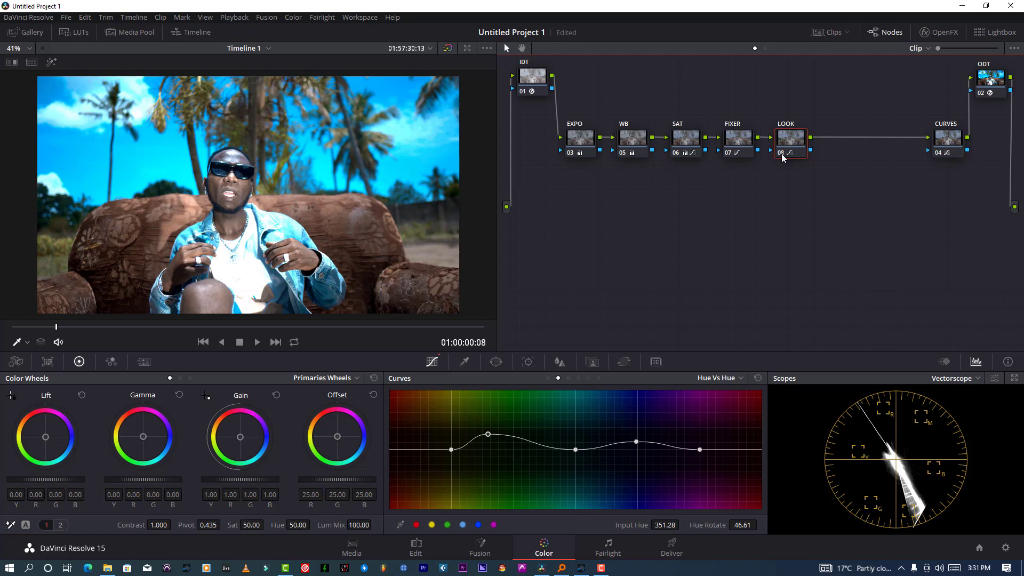
Add a layer node beneath the LOOK node, combined with it through a layer mixer
{"action": "right_click", "coordinate": [782, 150]}
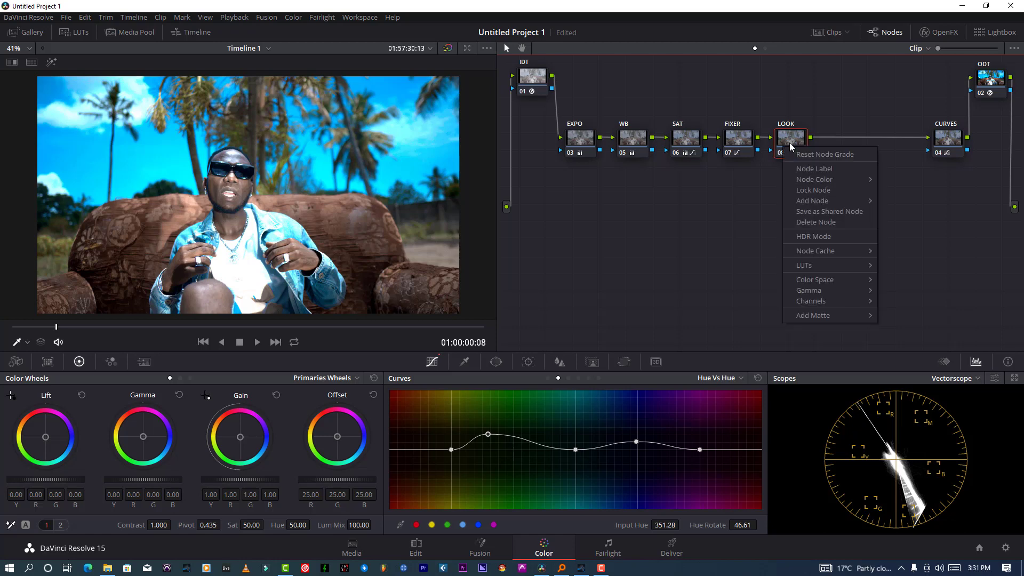
{"action": "left_click", "coordinate": [790, 147]}
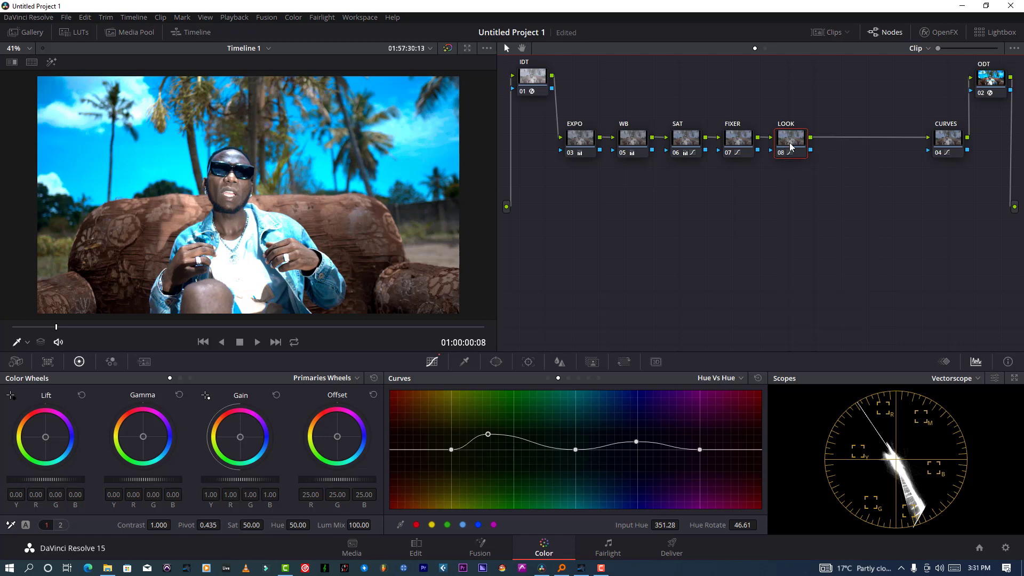
{"action": "key", "text": "alt+l"}
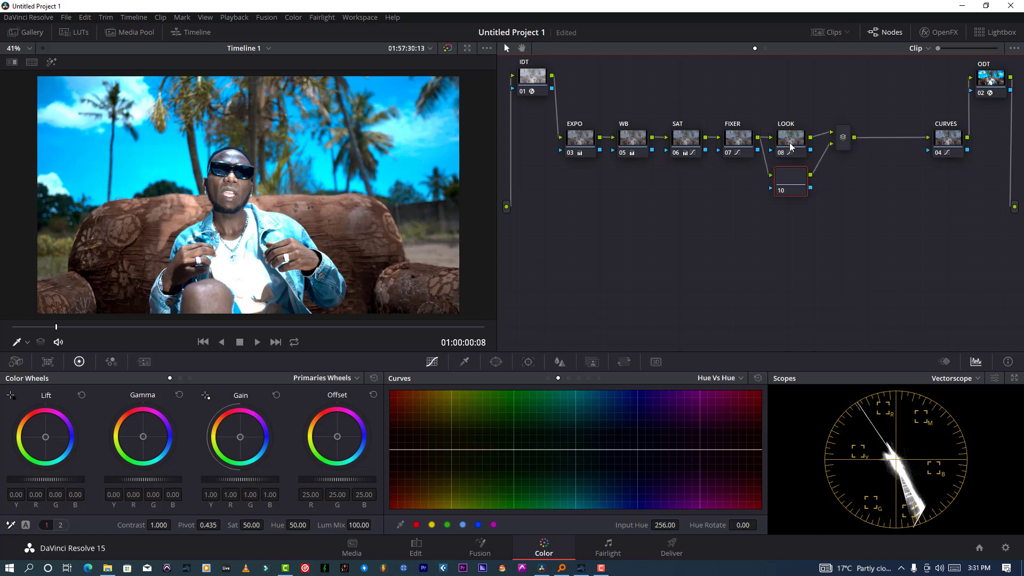
Sample the man's skin beside his face with the HSL qualifier on the new layer node and highlight the selection in the viewer
{"action": "left_click", "coordinate": [463, 362]}
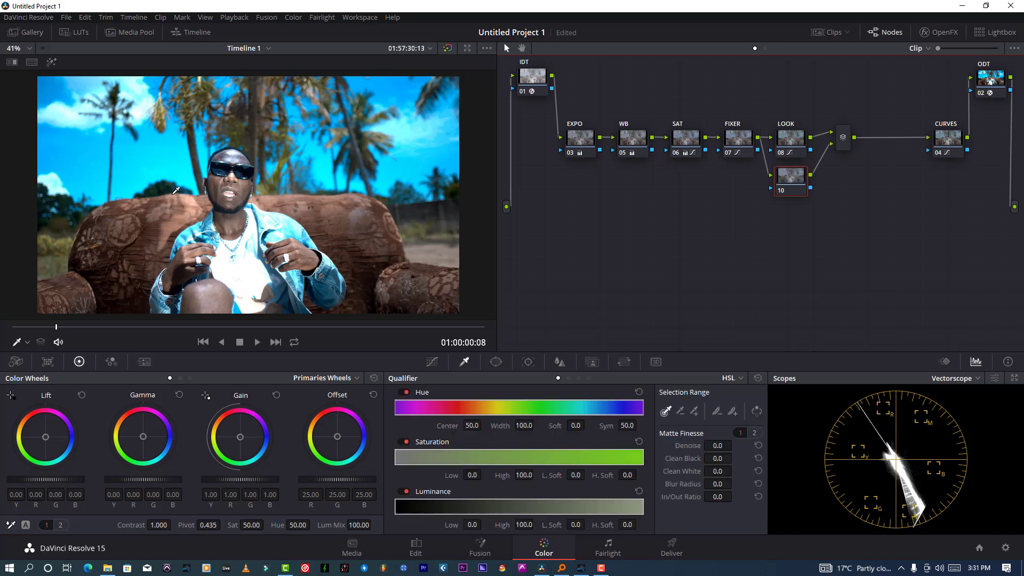
{"action": "left_click", "coordinate": [247, 188]}
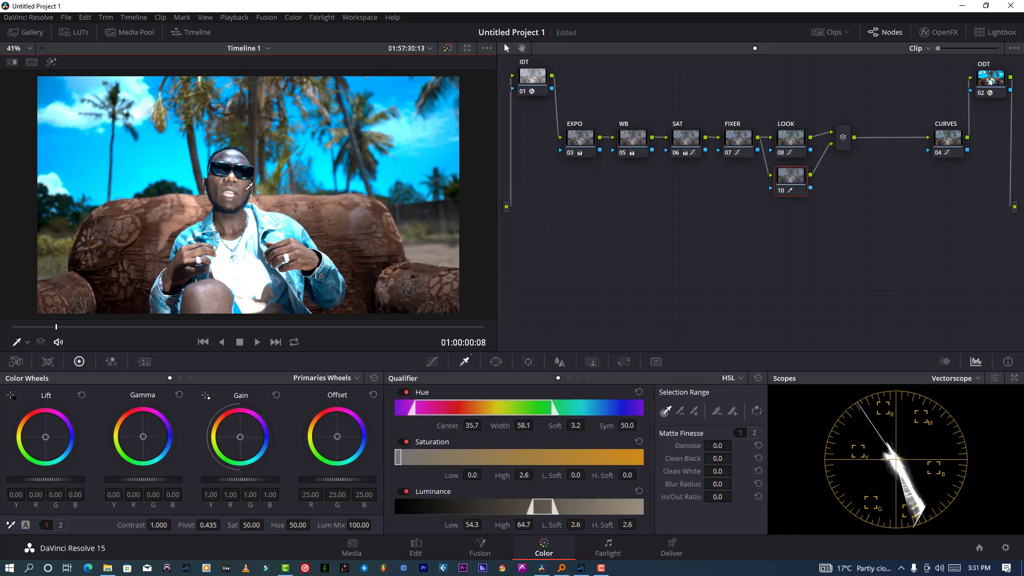
{"action": "left_click", "coordinate": [52, 62]}
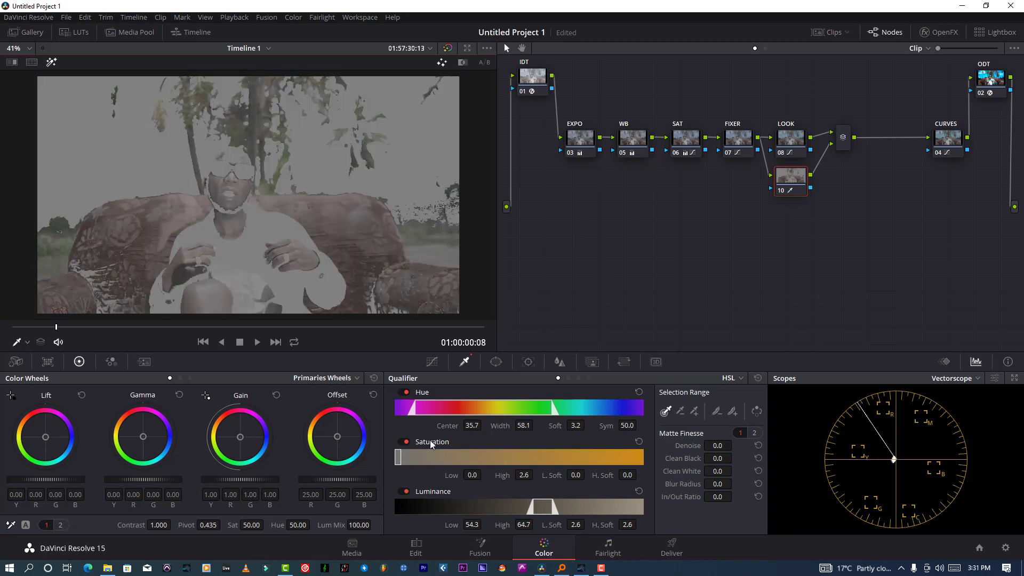
Widen the qualifier's saturation range up to 100 and its luminance range from 0 to 100
{"action": "left_click_drag", "start_coordinate": [401, 458], "coordinate": [643, 460]}
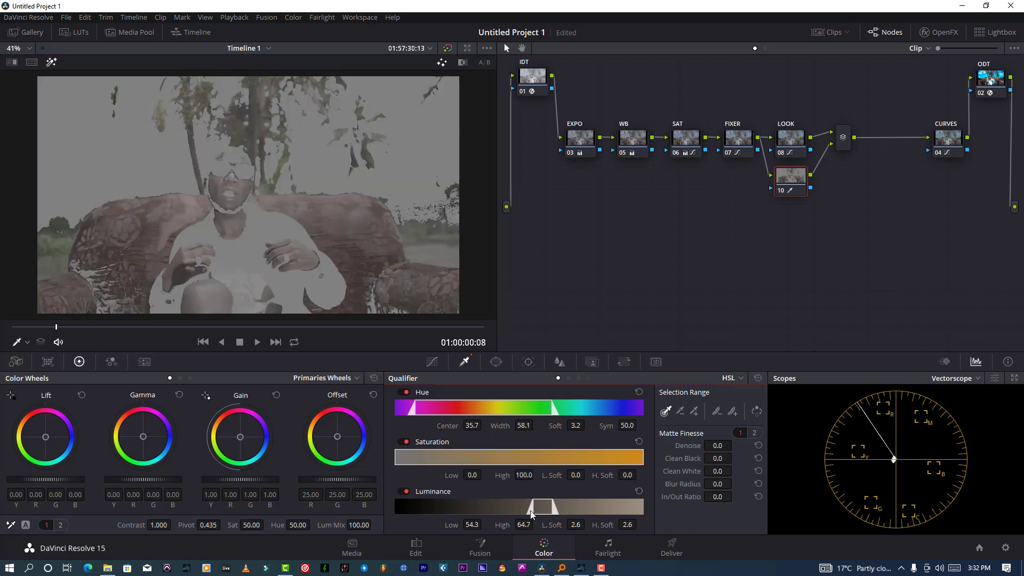
{"action": "left_click_drag", "start_coordinate": [533, 506], "coordinate": [396, 509]}
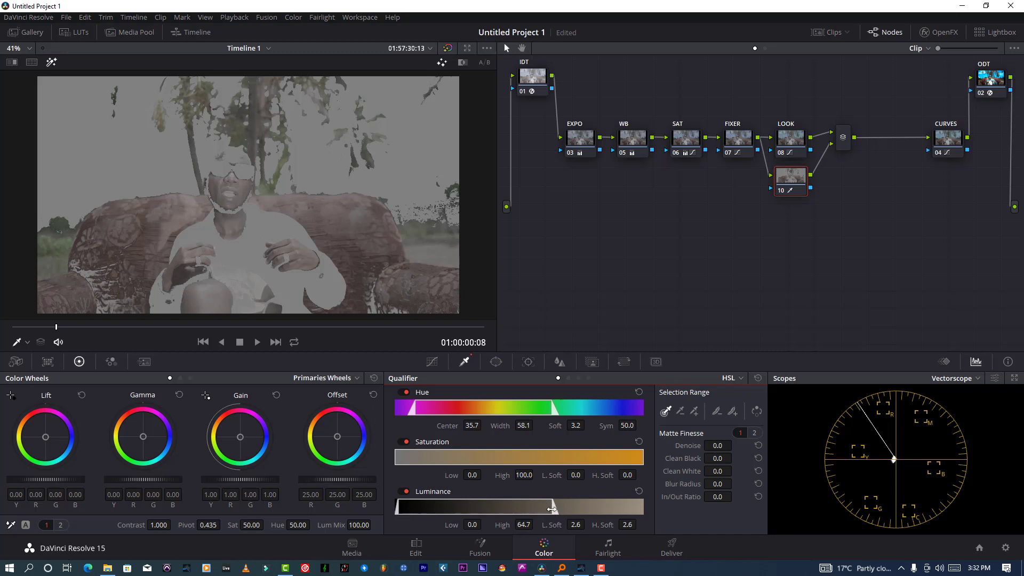
{"action": "left_click_drag", "start_coordinate": [554, 506], "coordinate": [642, 507]}
Set the qualifier's hue width to 25.8 and hue softness to 51.6 to isolate the skin and sofa tones
{"action": "left_click_drag", "start_coordinate": [527, 425], "coordinate": [581, 426]}
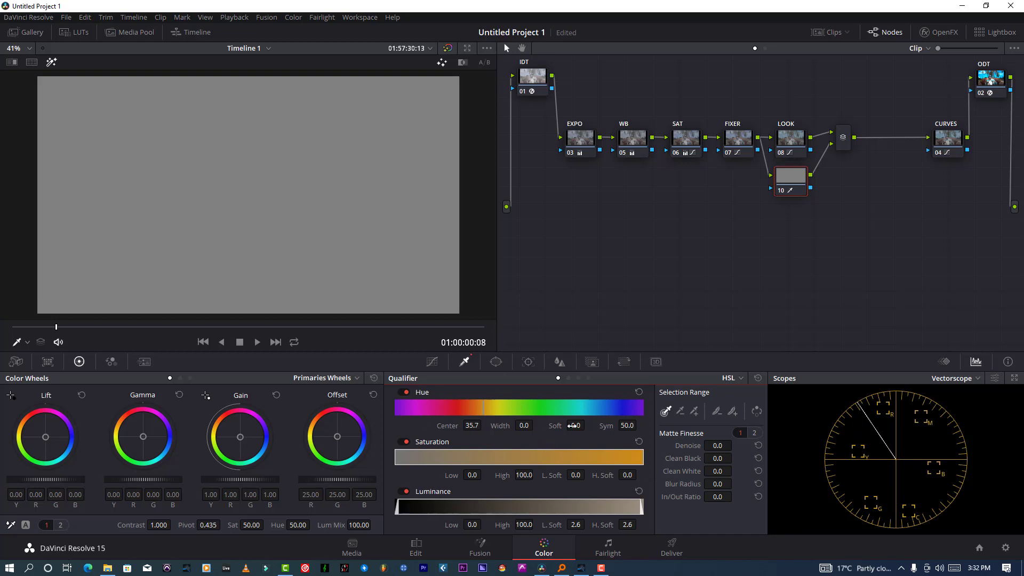
{"action": "left_click_drag", "start_coordinate": [572, 425], "coordinate": [587, 424]}
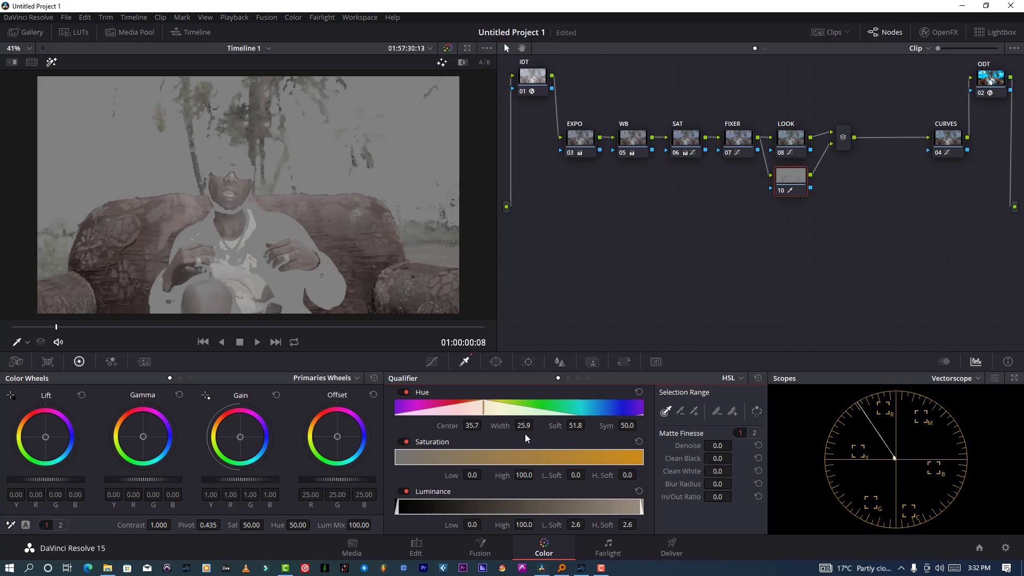
{"action": "left_click_drag", "start_coordinate": [523, 425], "coordinate": [523, 425]}
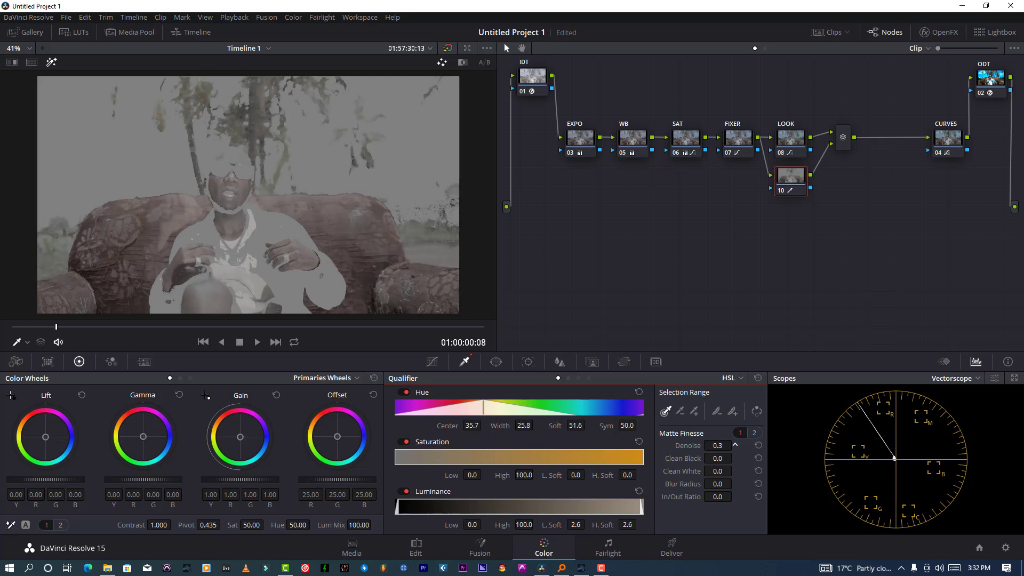
Refine the qualifier matte with denoise 25, blur radius 15 and in/out ratio -3.0
{"action": "left_click_drag", "start_coordinate": [717, 445], "coordinate": [729, 444]}
{"action": "left_click", "coordinate": [730, 444]}
{"action": "type", "text": "25"}
{"action": "key", "text": "Return"}
{"action": "left_click", "coordinate": [720, 485]}
{"action": "double_click", "coordinate": [720, 484]}
{"action": "type", "text": "25"}
{"action": "key", "text": "Return"}
{"action": "type", "text": "1"}
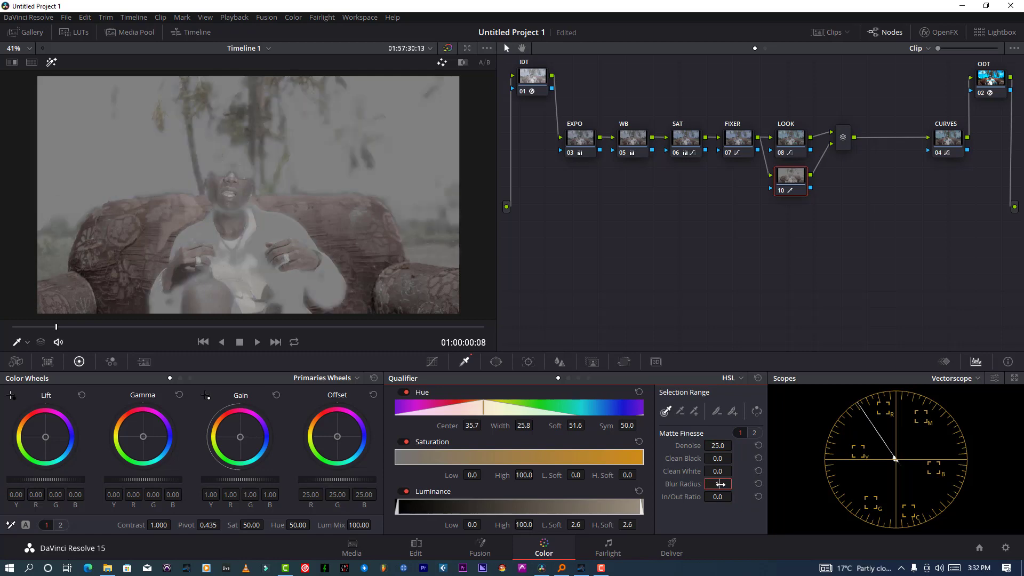
{"action": "type", "text": "5"}
{"action": "key", "text": "Return"}
{"action": "left_click", "coordinate": [717, 497]}
{"action": "left_click_drag", "start_coordinate": [718, 496], "coordinate": [719, 496]}
Save the project and turn off the selection highlight in the viewer
{"action": "left_click", "coordinate": [63, 21]}
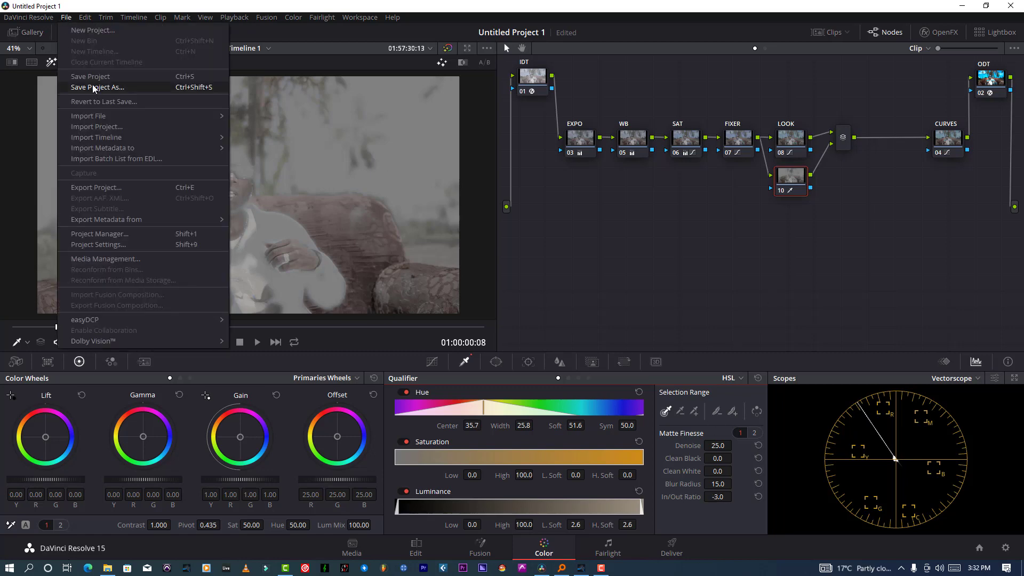
{"action": "left_click", "coordinate": [92, 80]}
{"action": "left_click", "coordinate": [51, 63]}
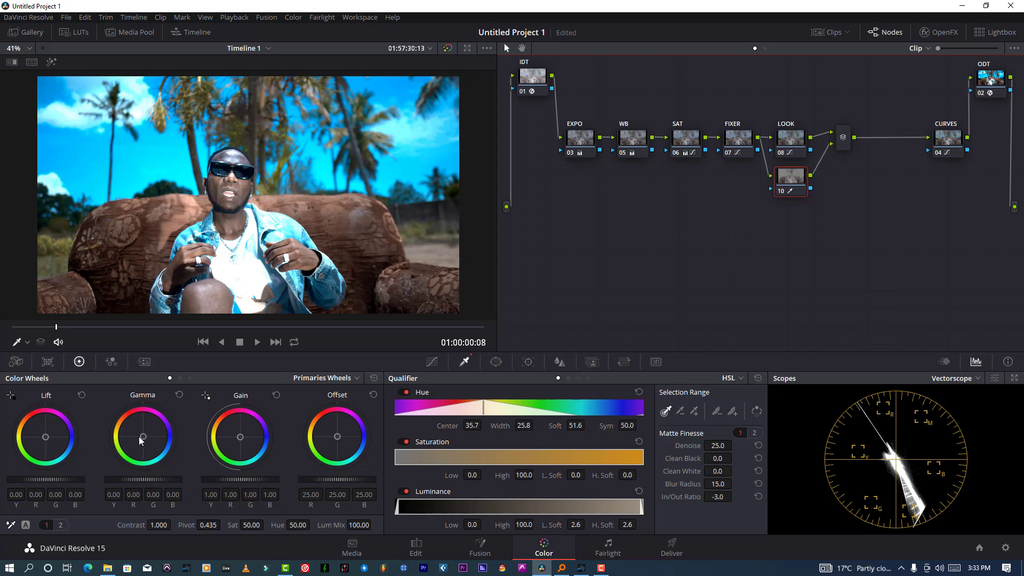
Push the layer node's gamma towards orange (R 0.05, G -0.01, B -0.08) and shift its offset to 25.33, 24.74, 25.63
{"action": "left_click_drag", "start_coordinate": [141, 439], "coordinate": [136, 428]}
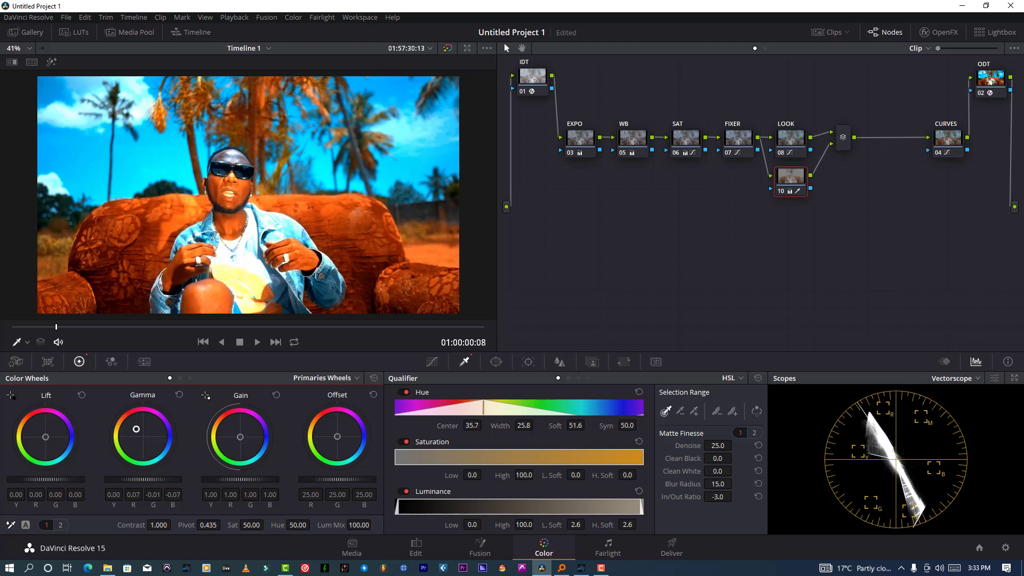
{"action": "left_click_drag", "start_coordinate": [136, 429], "coordinate": [136, 429]}
{"action": "left_click_drag", "start_coordinate": [135, 429], "coordinate": [134, 430]}
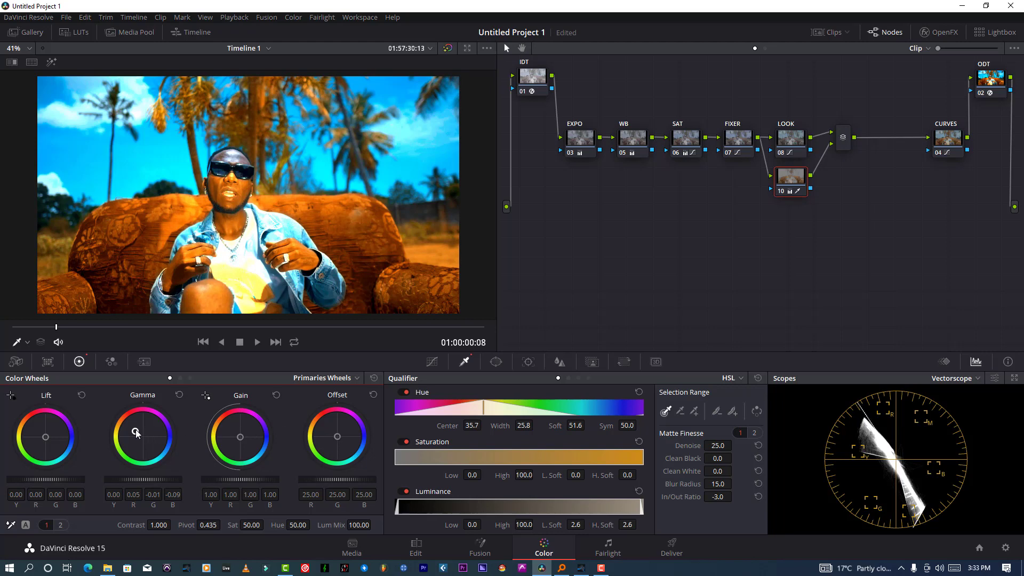
{"action": "left_click_drag", "start_coordinate": [136, 433], "coordinate": [136, 430]}
{"action": "left_click_drag", "start_coordinate": [136, 430], "coordinate": [135, 430]}
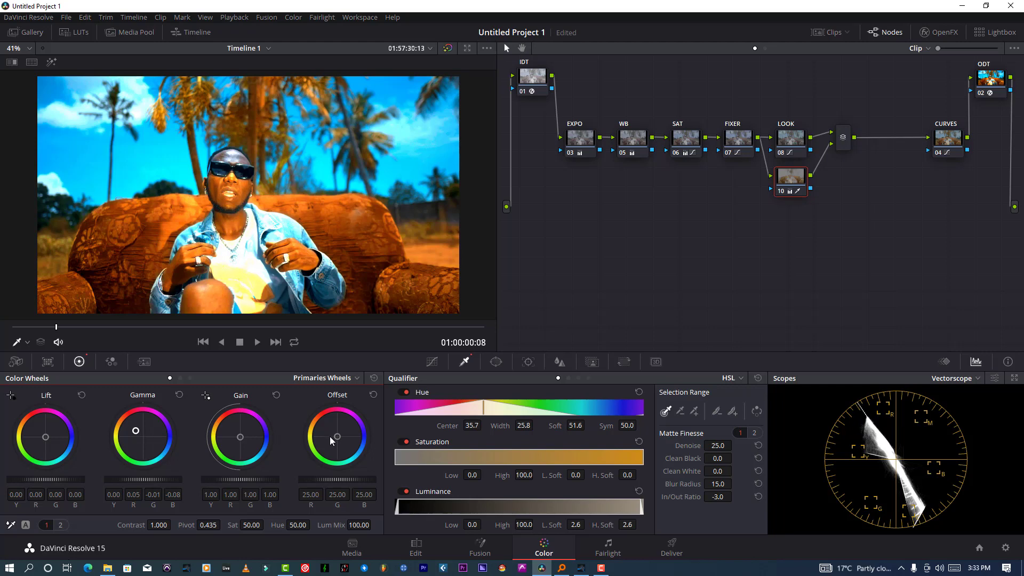
{"action": "left_click_drag", "start_coordinate": [337, 436], "coordinate": [337, 436]}
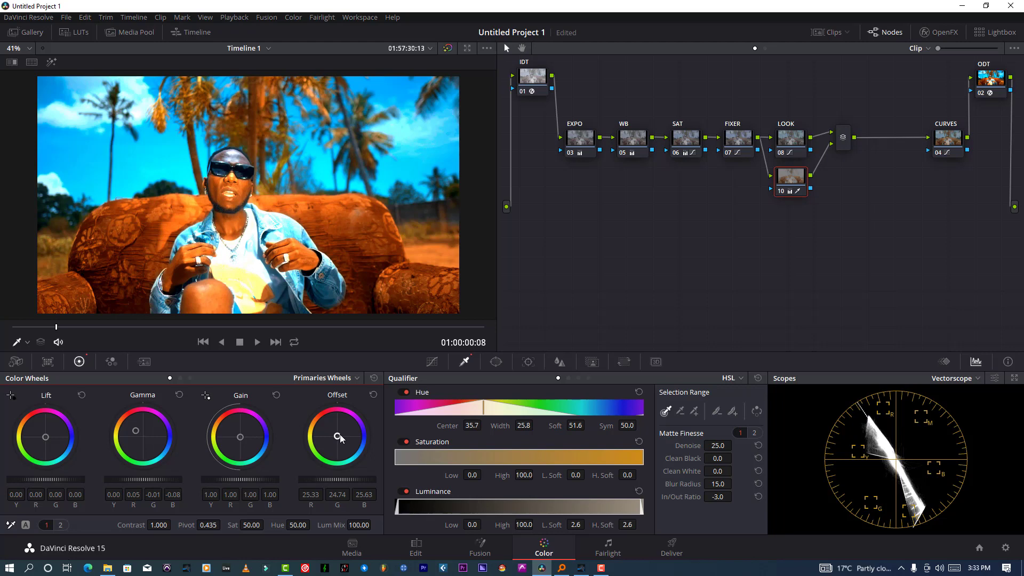
Reduce the layer node's saturation to 24.00 and raise its contrast to 1.154
{"action": "left_click_drag", "start_coordinate": [255, 525], "coordinate": [201, 525]}
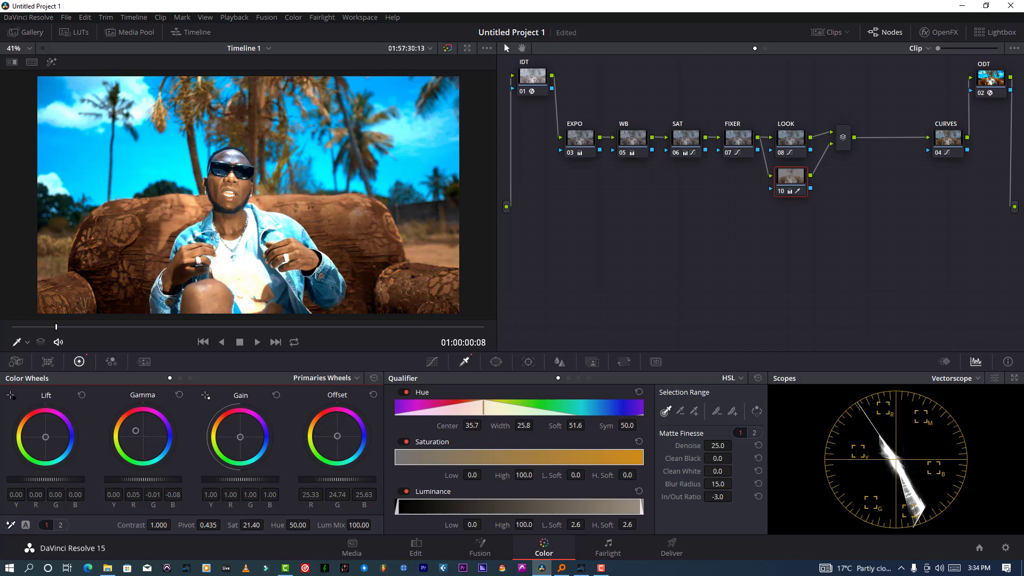
{"action": "left_click_drag", "start_coordinate": [250, 525], "coordinate": [255, 525]}
{"action": "left_click_drag", "start_coordinate": [159, 525], "coordinate": [165, 525]}
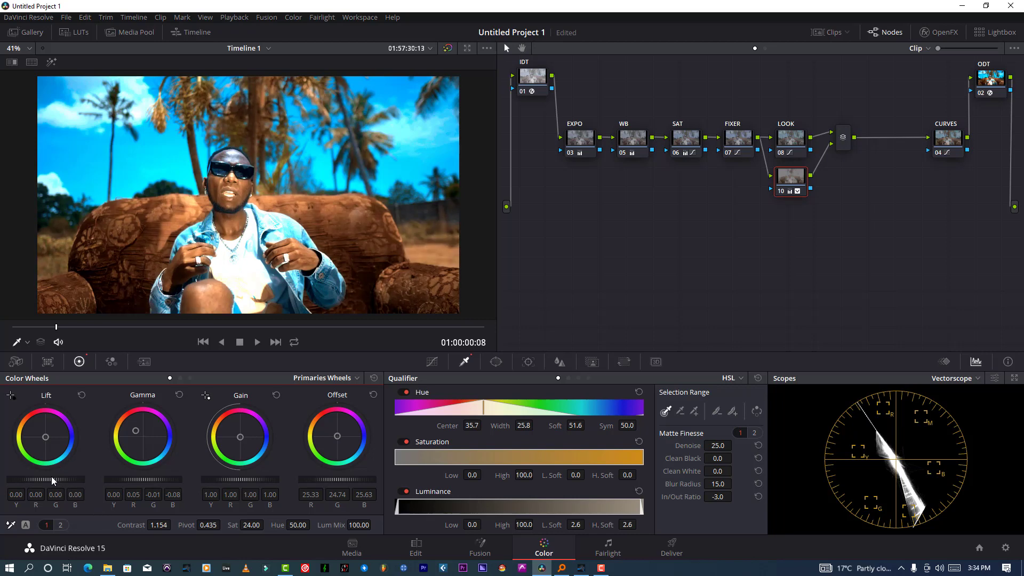
Lower the layer node's overall lift to -0.03 and raise its master gamma to 0.01
{"action": "left_click_drag", "start_coordinate": [51, 476], "coordinate": [38, 475]}
{"action": "left_click_drag", "start_coordinate": [38, 475], "coordinate": [40, 475]}
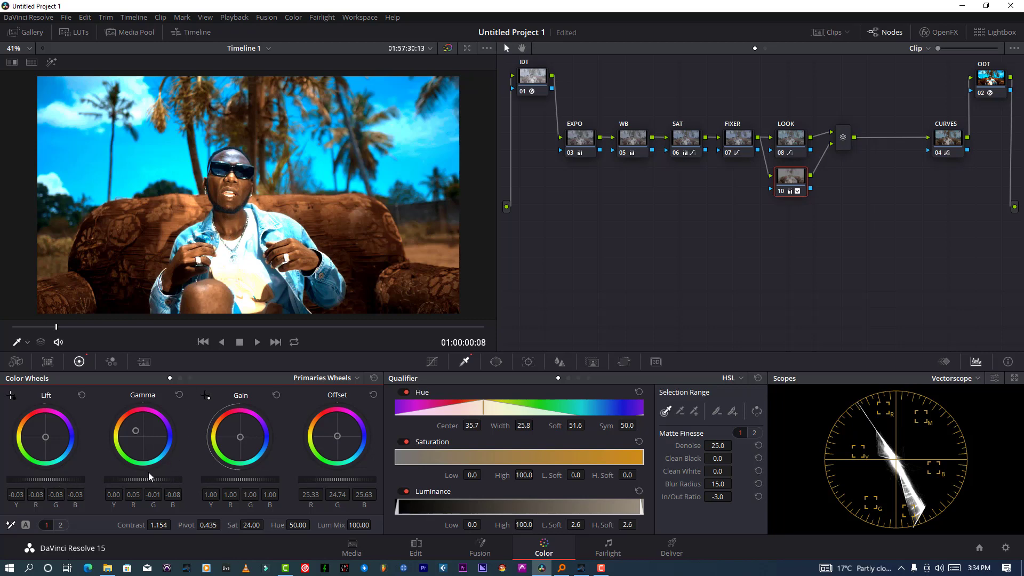
{"action": "left_click_drag", "start_coordinate": [144, 479], "coordinate": [154, 479]}
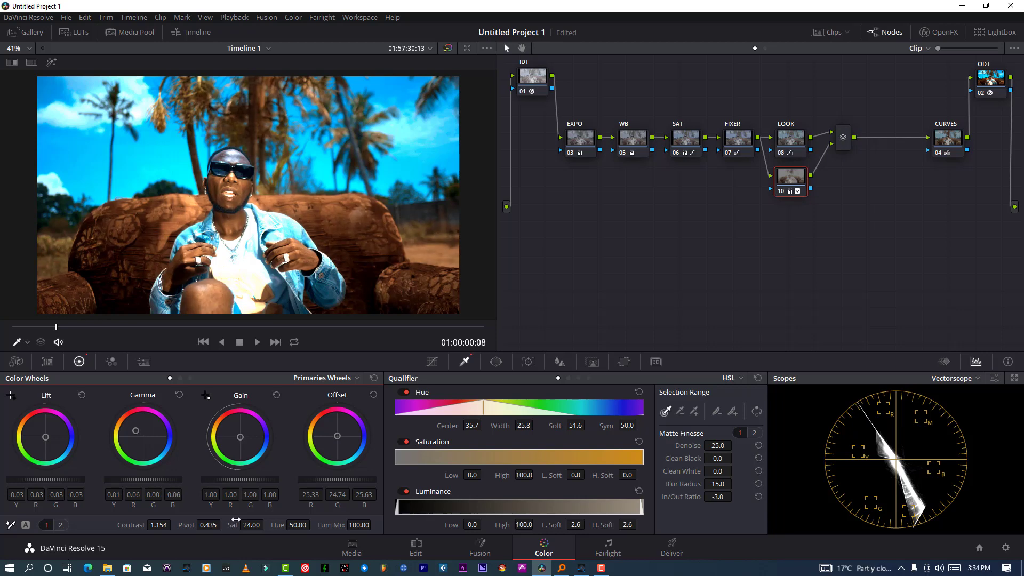
Set the layer node's saturation to 19.20 and check the grade on other frames of the clip
{"action": "left_click_drag", "start_coordinate": [247, 524], "coordinate": [229, 524]}
{"action": "left_click_drag", "start_coordinate": [251, 524], "coordinate": [256, 524]}
{"action": "left_click", "coordinate": [155, 327]}
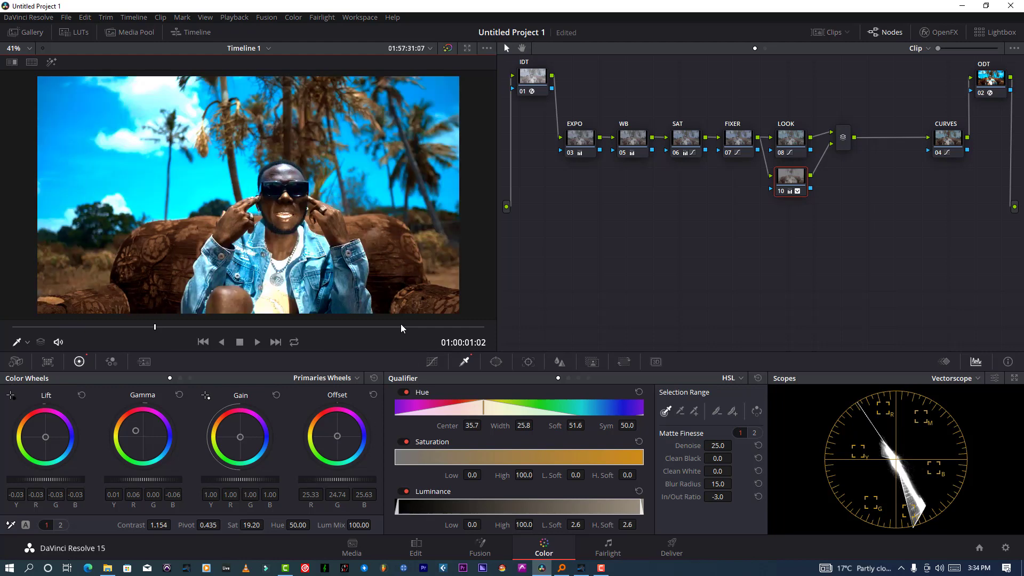
{"action": "left_click", "coordinate": [401, 327]}
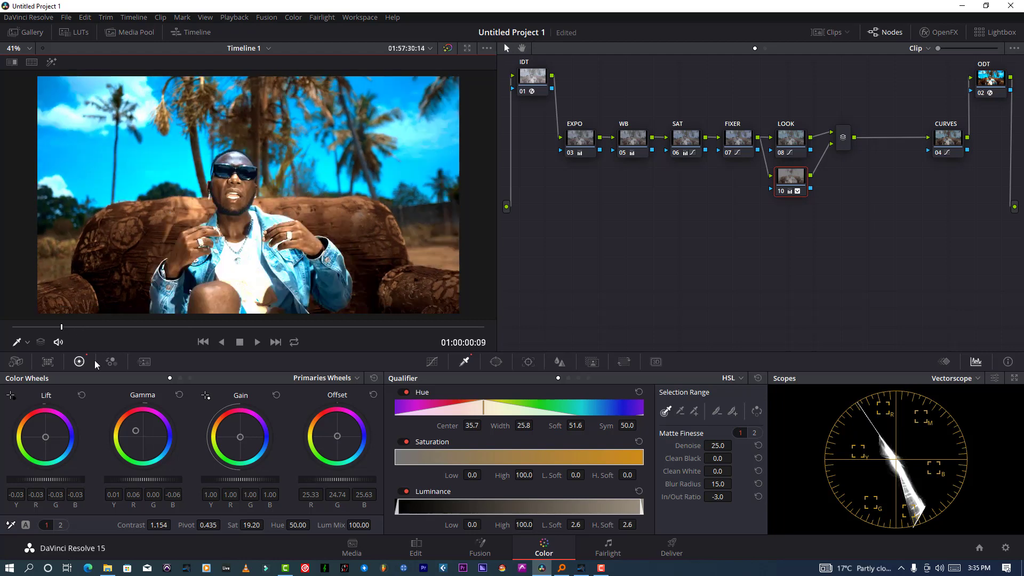
Raise the layer node's master gamma to 0.02 and compare the image with the node disabled and enabled
{"action": "left_click_drag", "start_coordinate": [144, 478], "coordinate": [144, 479]}
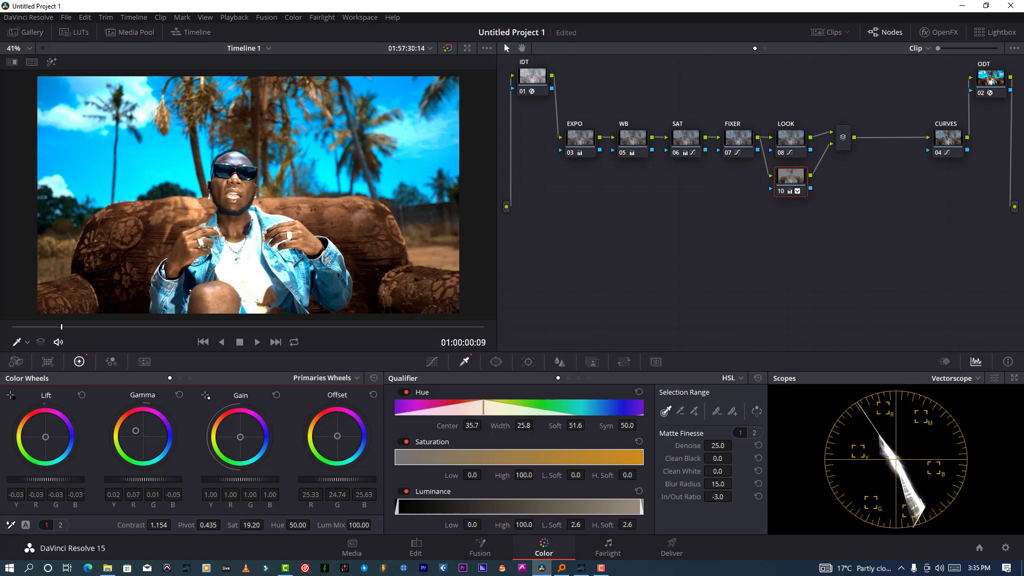
{"action": "left_click", "coordinate": [778, 196]}
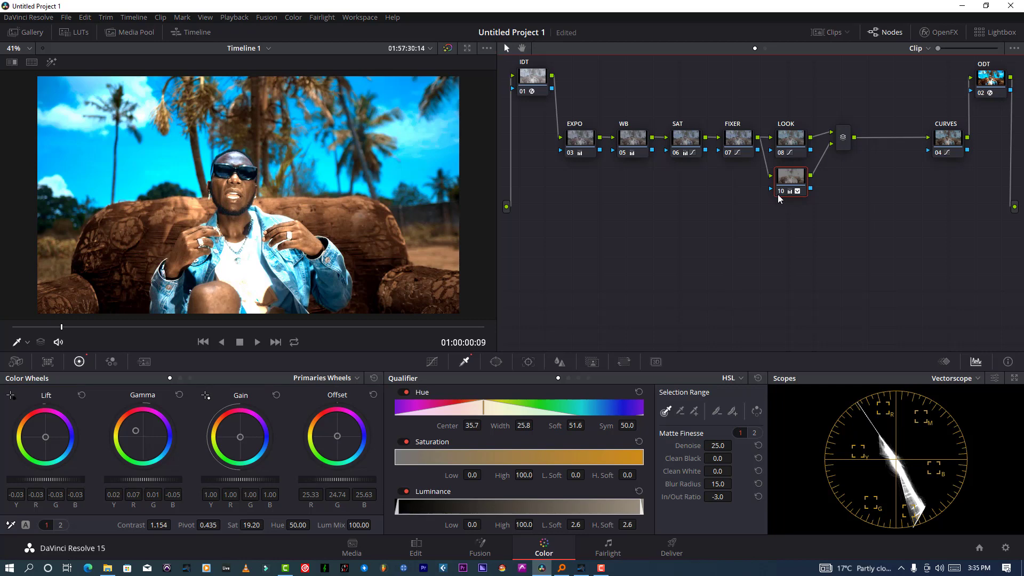
{"action": "left_click", "coordinate": [778, 194]}
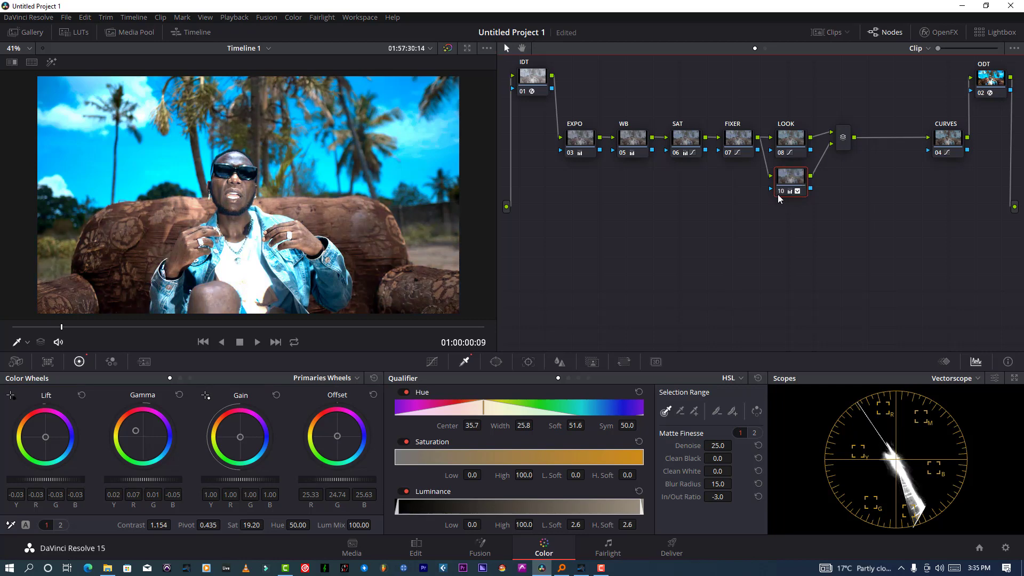
{"action": "left_click", "coordinate": [778, 195]}
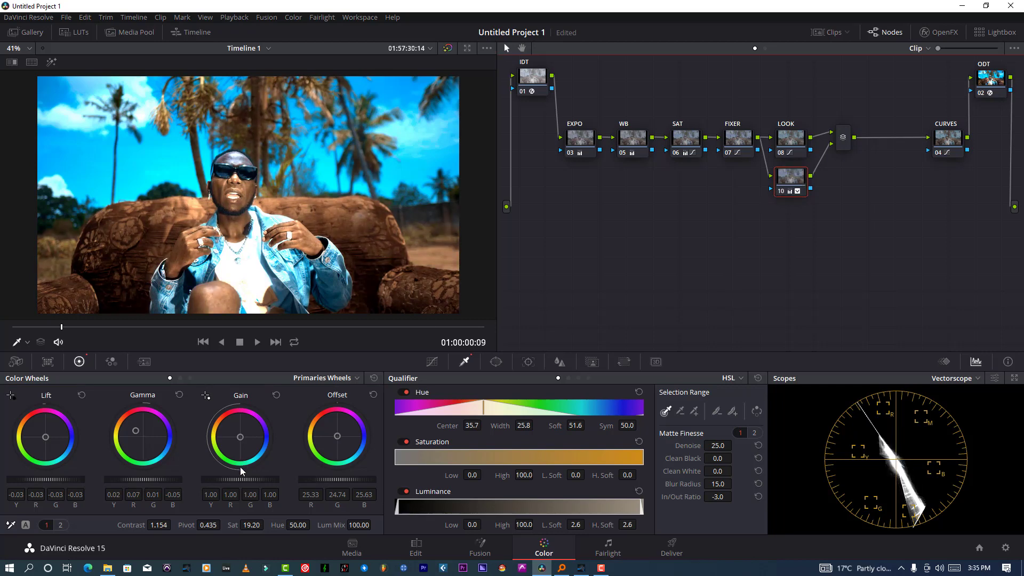
Reduce the layer node's contrast to 1.102, then review the grade in full screen and play the clip
{"action": "left_click_drag", "start_coordinate": [163, 522], "coordinate": [168, 525]}
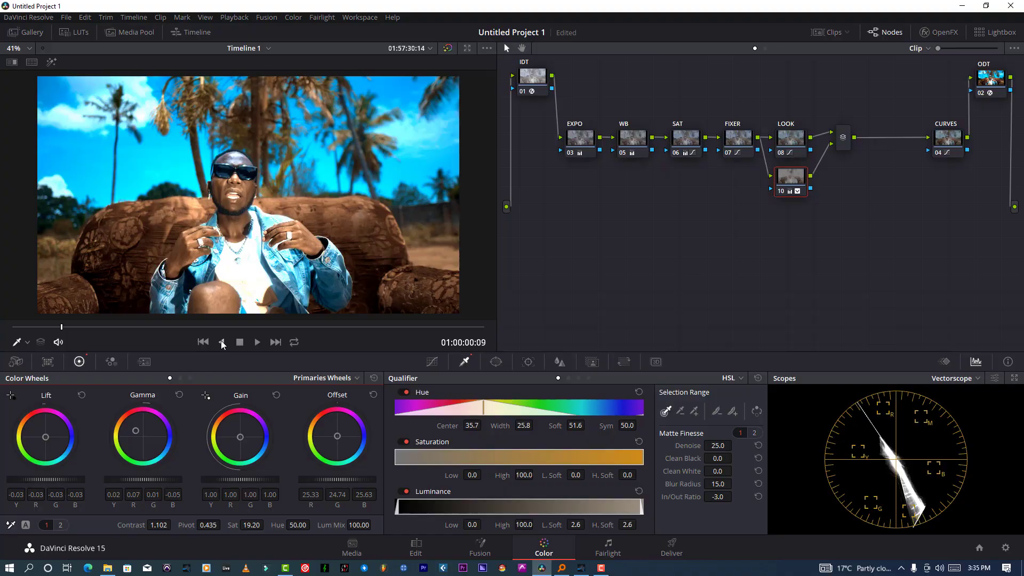
{"action": "key", "text": "ctrl+f"}
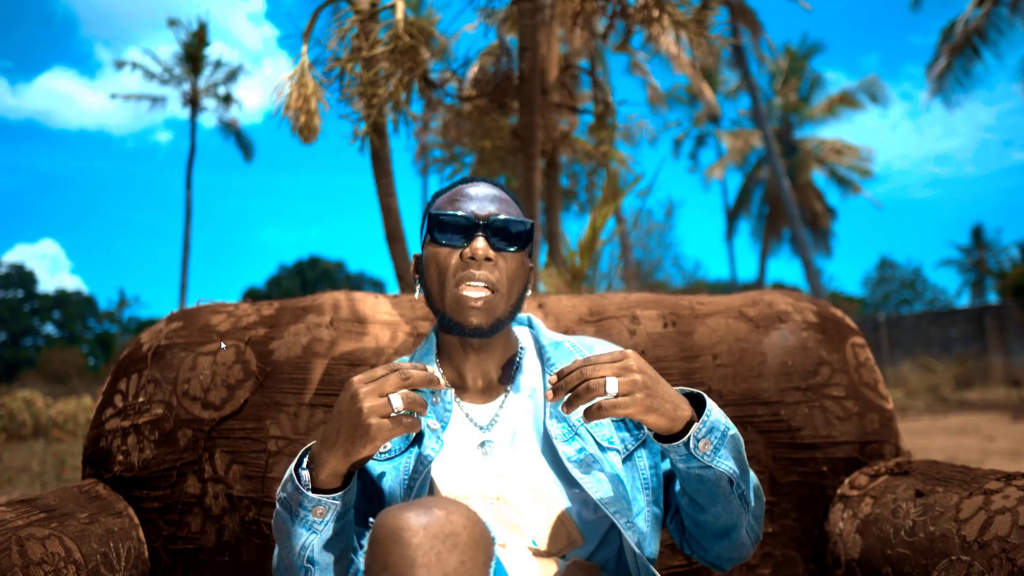
{"action": "key", "text": "Escape"}
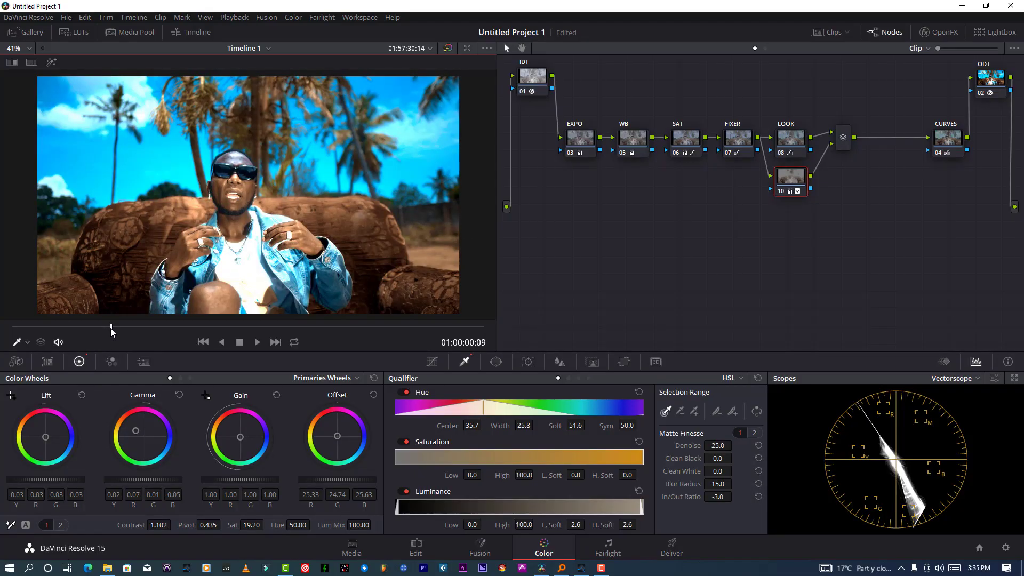
{"action": "key", "text": "space"}
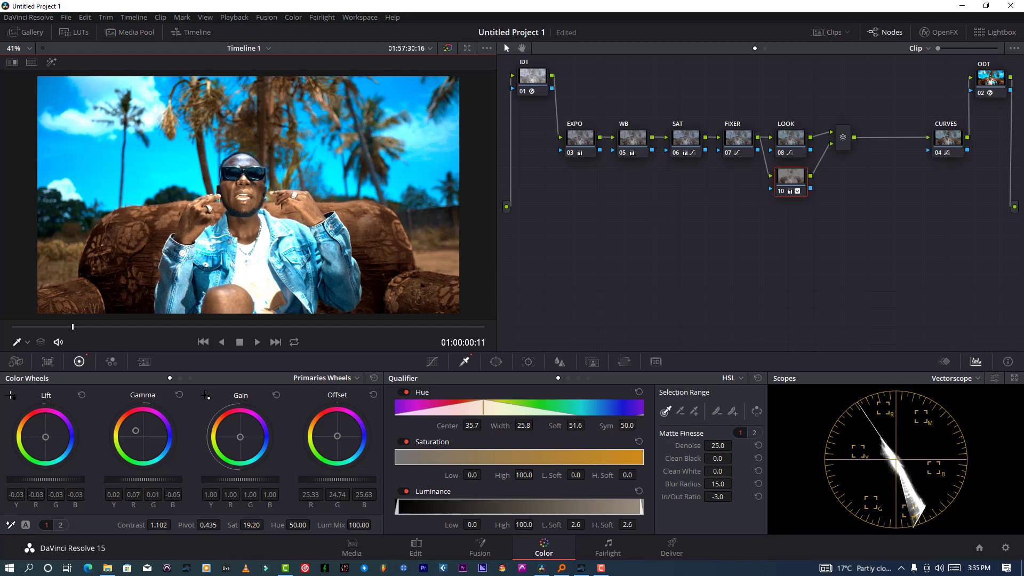
Set the layer node's saturation to 21.60 and play the clip to review the skin tones
{"action": "left_click_drag", "start_coordinate": [251, 525], "coordinate": [246, 525]}
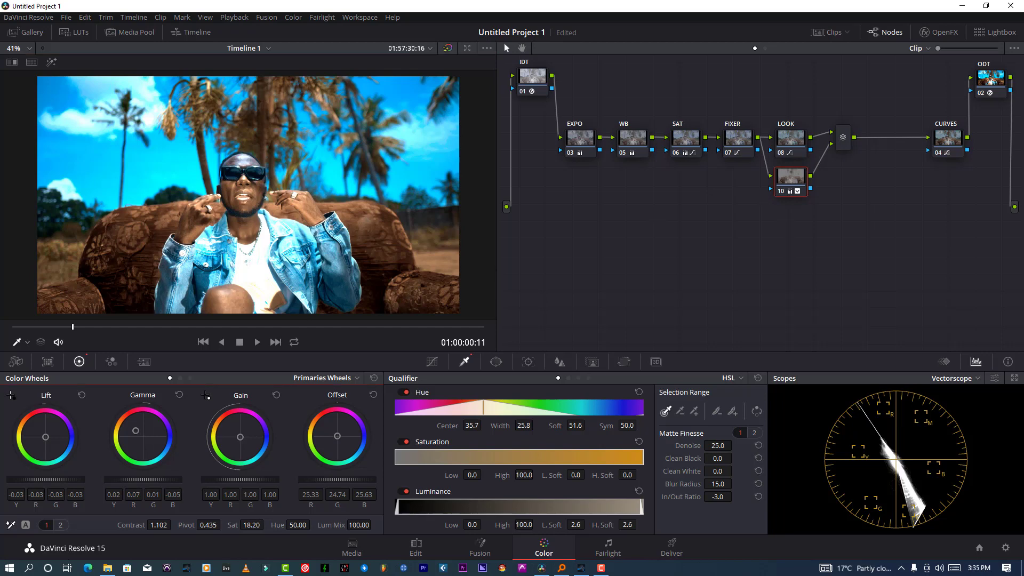
{"action": "left_click_drag", "start_coordinate": [251, 526], "coordinate": [260, 525]}
{"action": "left_click", "coordinate": [91, 328]}
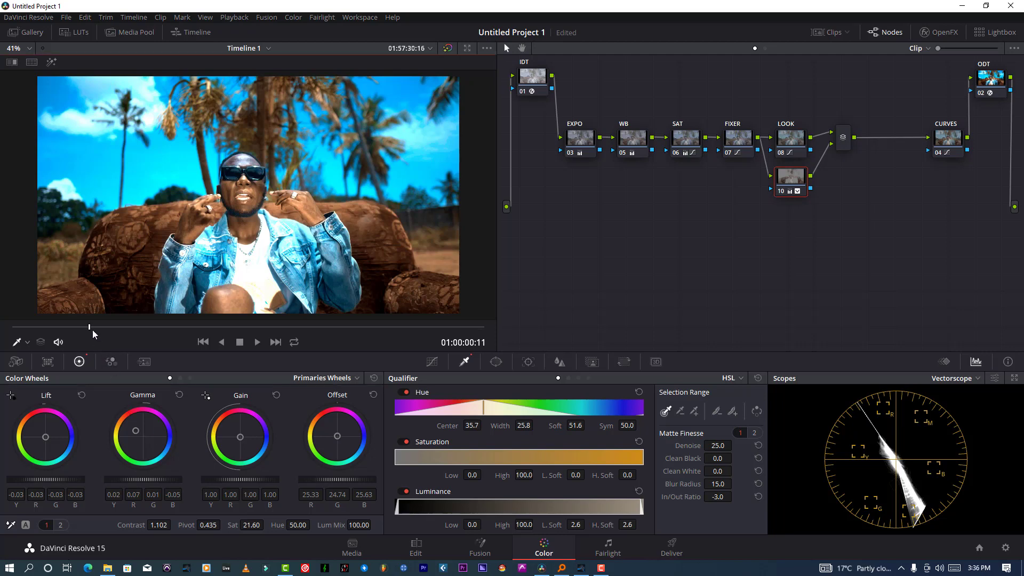
{"action": "key", "text": "space"}
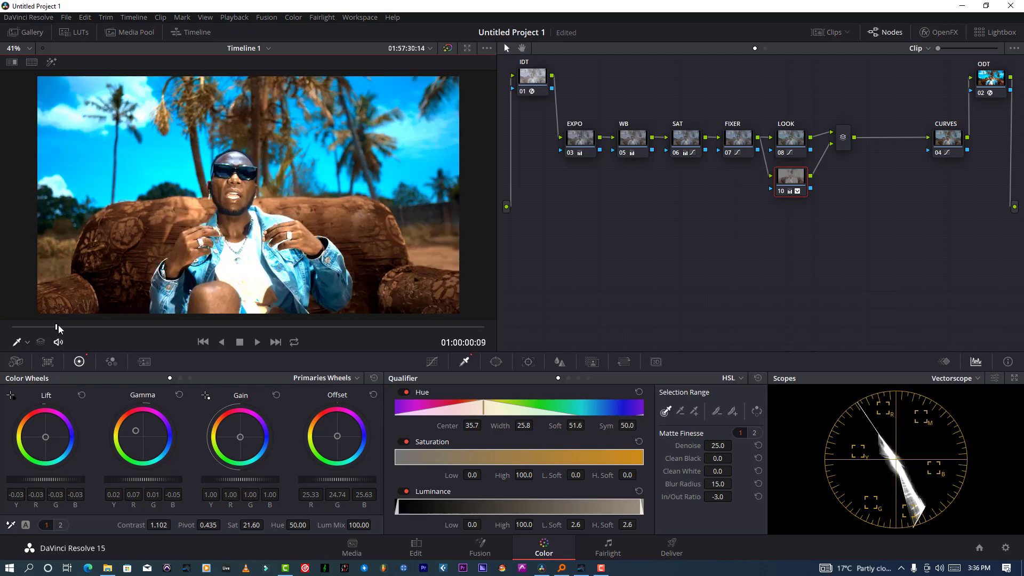
Compare the frame at 01:00:00:08 with the layer node disabled and enabled
{"action": "key", "text": "Left"}
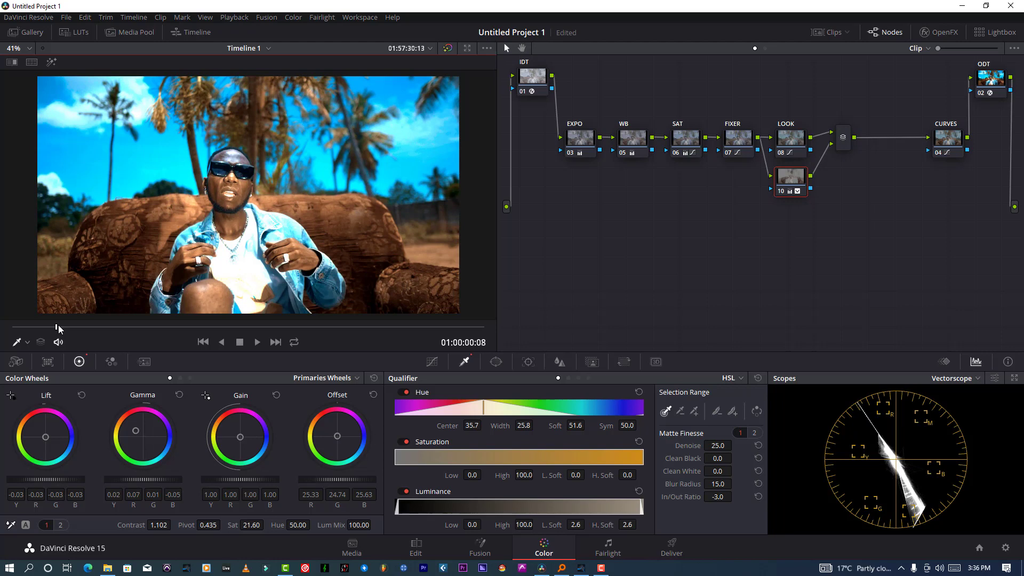
{"action": "left_click", "coordinate": [780, 191]}
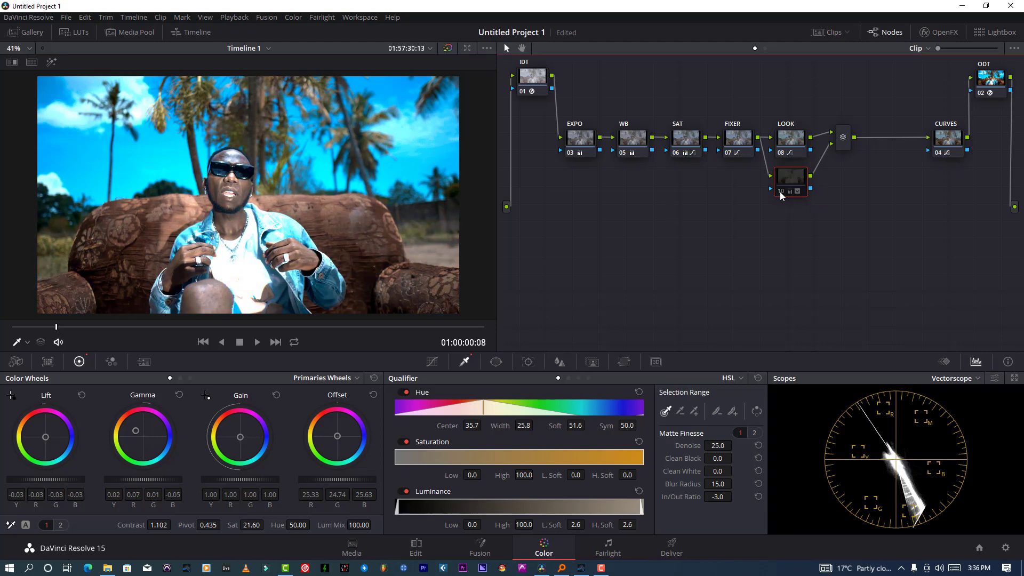
{"action": "left_click", "coordinate": [780, 190]}
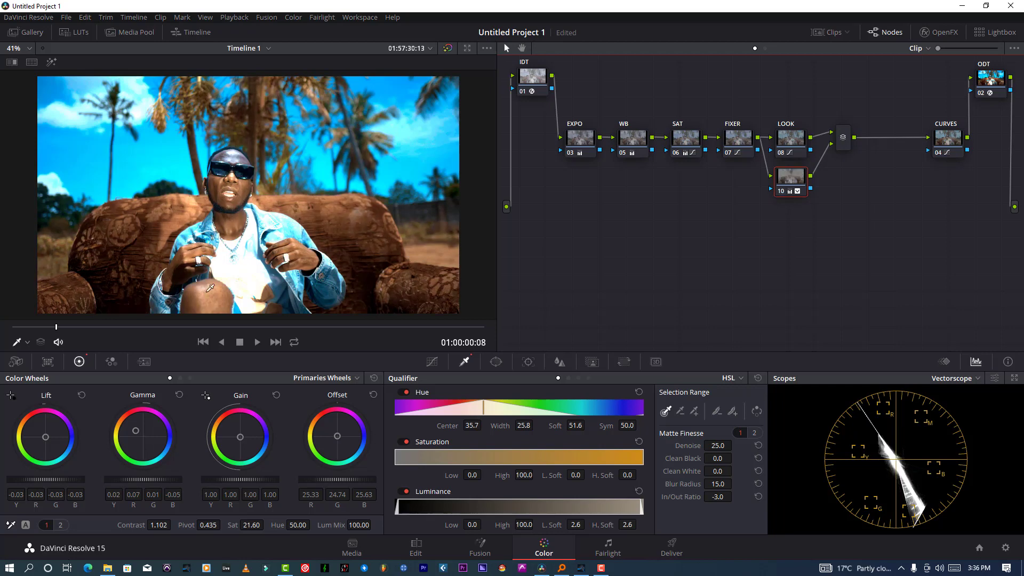
Set the layer node's saturation to 18.40 and save the project
{"action": "left_click_drag", "start_coordinate": [253, 526], "coordinate": [243, 526]}
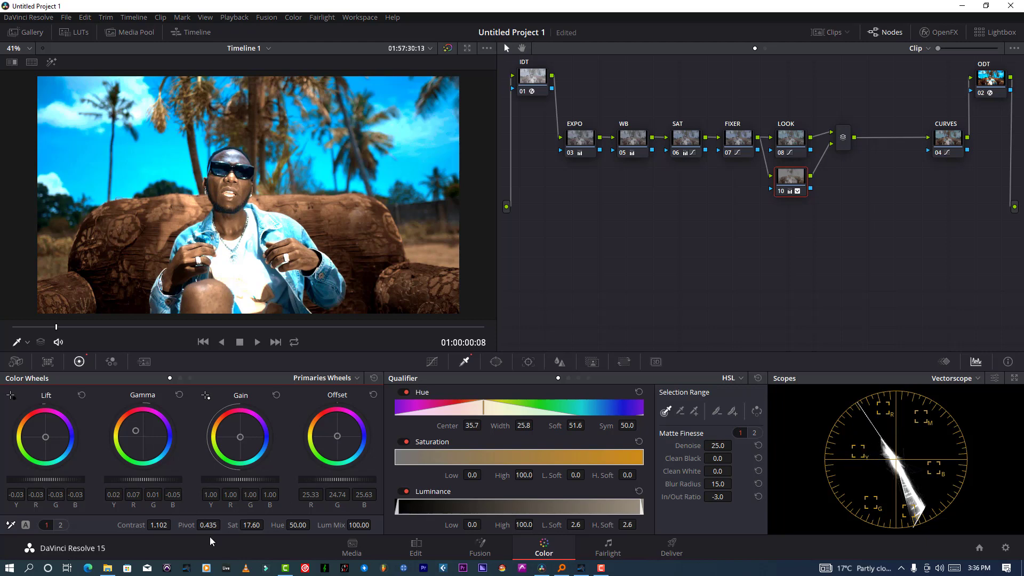
{"action": "left_click_drag", "start_coordinate": [246, 525], "coordinate": [267, 524]}
{"action": "left_click", "coordinate": [65, 17]}
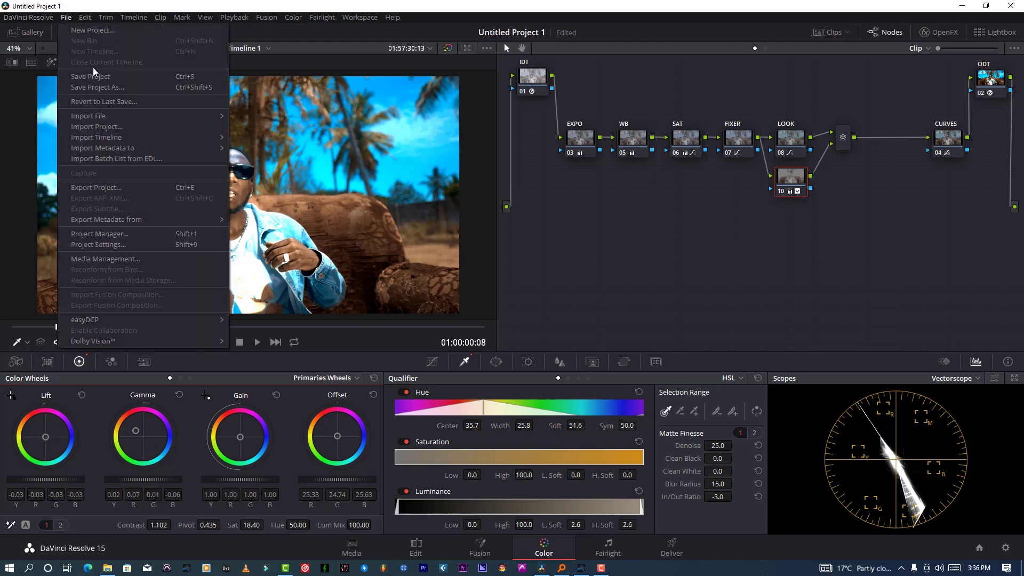
{"action": "left_click", "coordinate": [93, 77]}
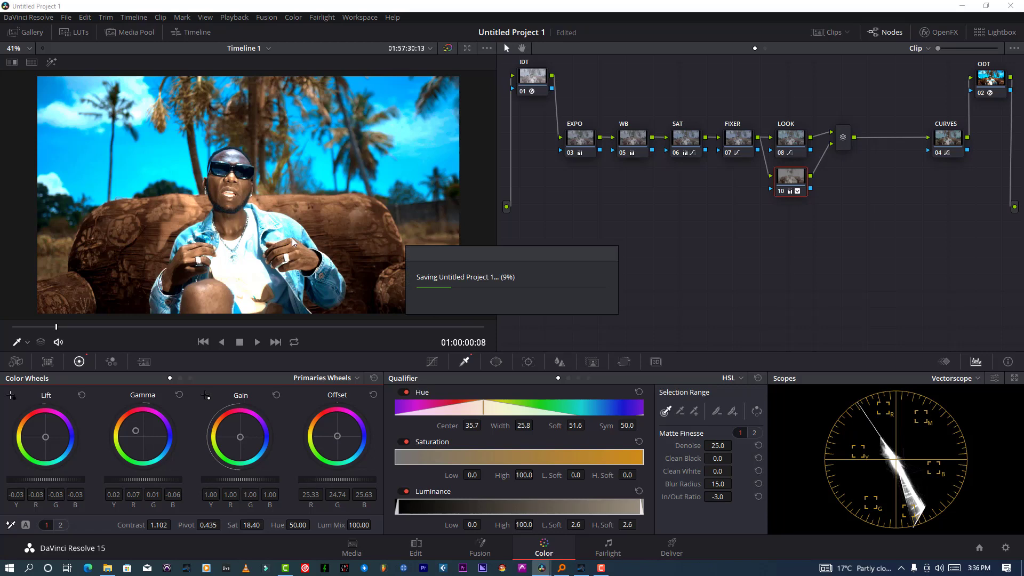
Move to the frame at 01:00:00:09 and add another layer node below node 10, labelled FPC
{"action": "left_click", "coordinate": [79, 326]}
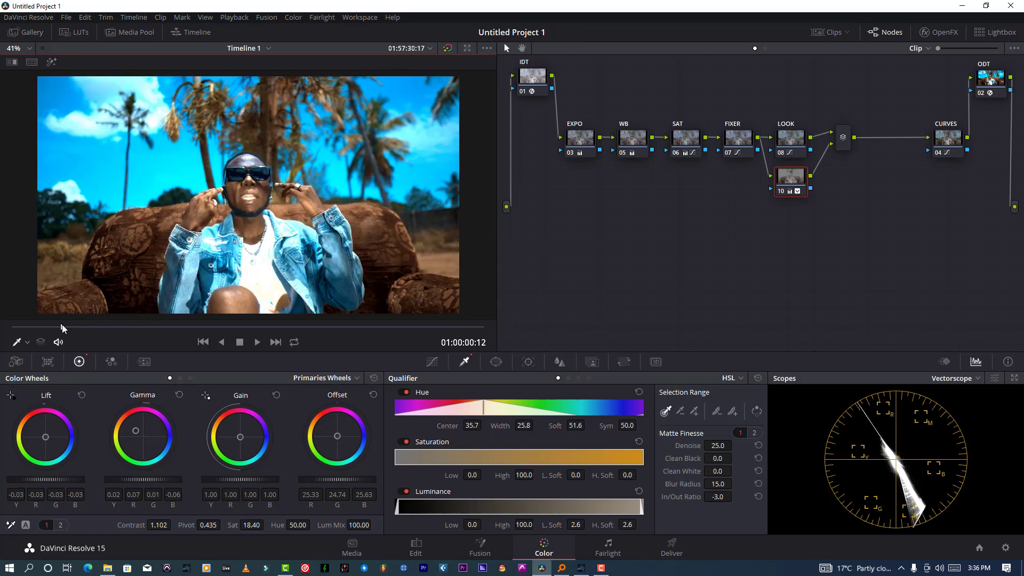
{"action": "left_click", "coordinate": [62, 326]}
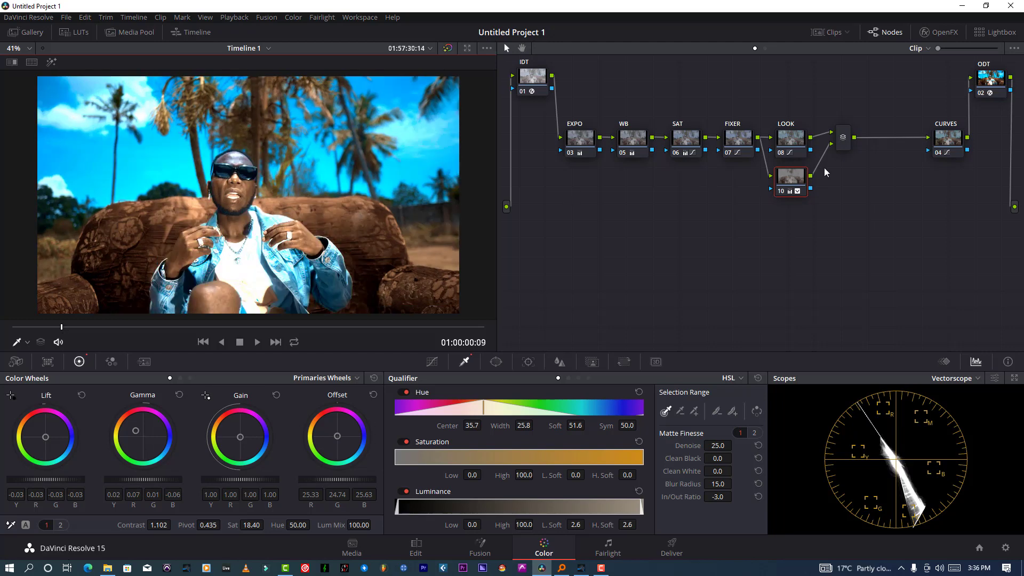
{"action": "right_click", "coordinate": [786, 179]}
{"action": "left_click", "coordinate": [786, 179]}
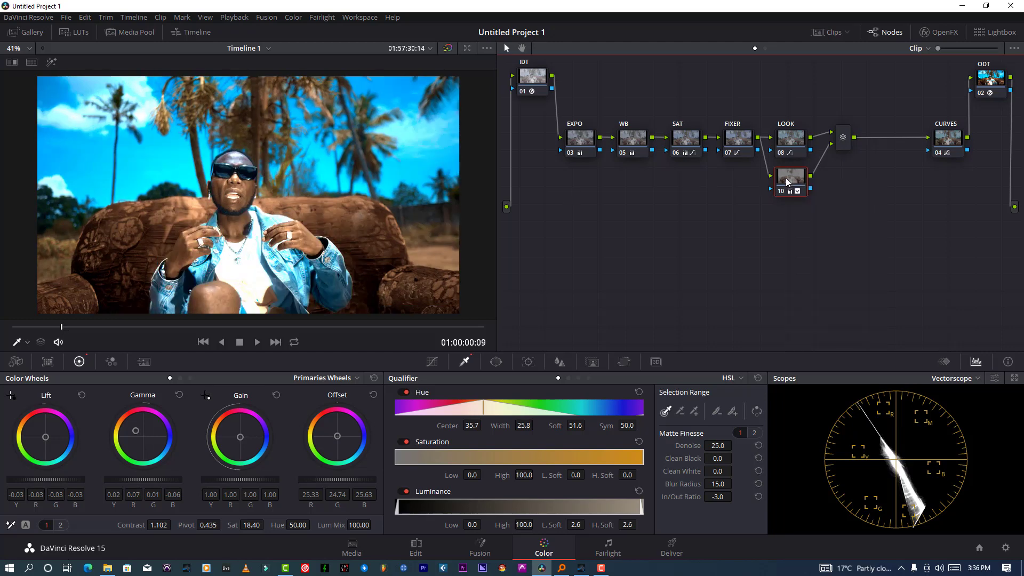
{"action": "key", "text": "alt+p"}
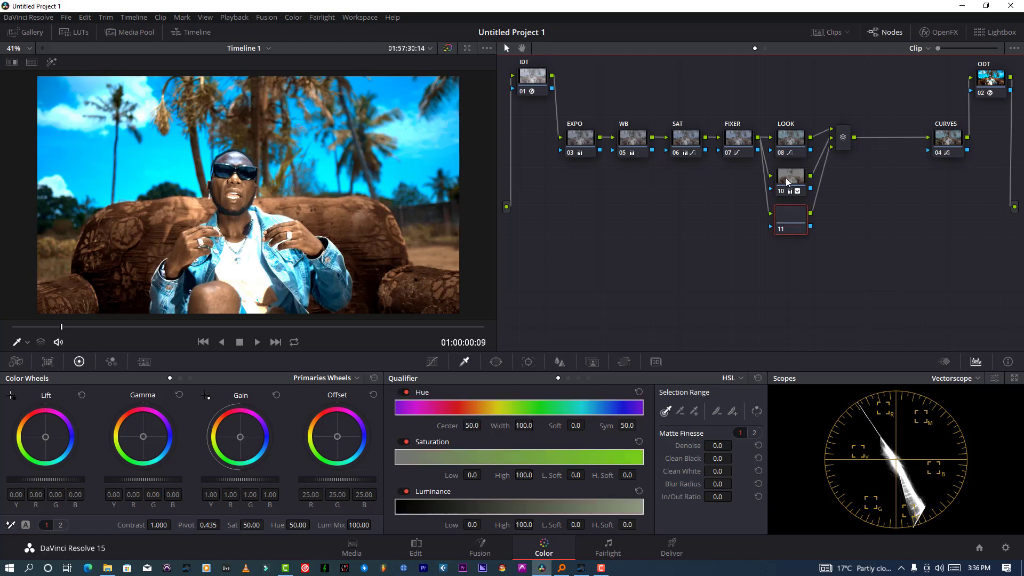
{"action": "right_click", "coordinate": [795, 219]}
{"action": "left_click", "coordinate": [823, 233]}
{"action": "type", "text": "FP"}
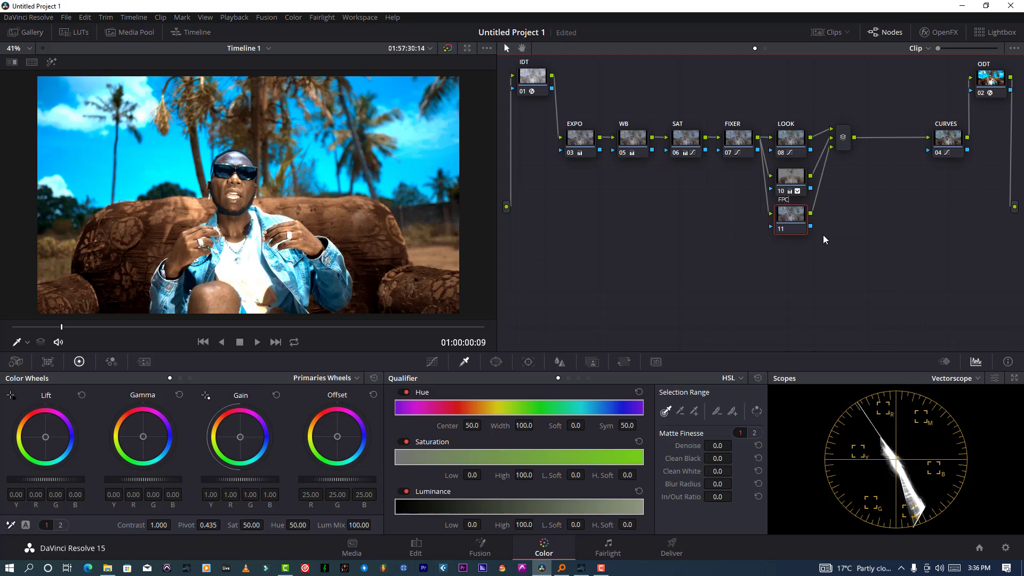
{"action": "type", "text": "C"}
Label the layer node below LOOK as SKINTONE and move the FPC node slightly lower to clear space
{"action": "left_click", "coordinate": [796, 185]}
{"action": "right_click", "coordinate": [796, 185]}
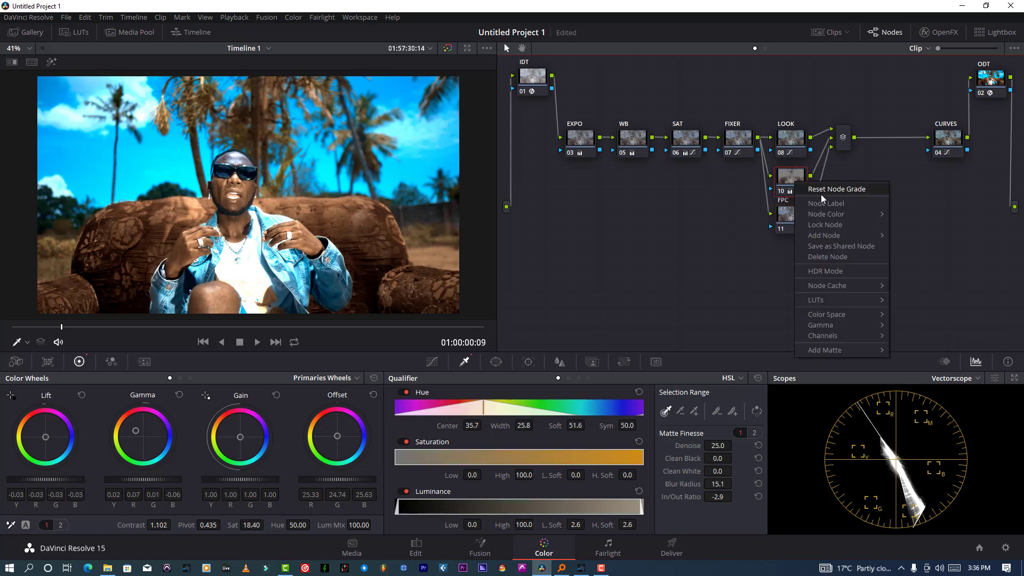
{"action": "left_click", "coordinate": [822, 201]}
{"action": "type", "text": "S"}
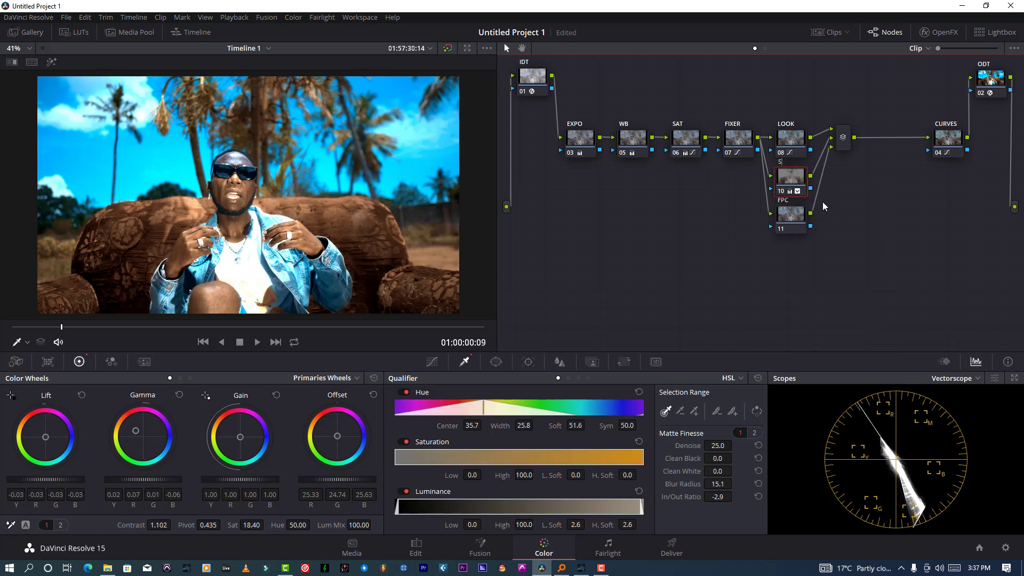
{"action": "type", "text": "KINTONE"}
{"action": "key", "text": "Return"}
{"action": "left_click_drag", "start_coordinate": [798, 213], "coordinate": [798, 227]}
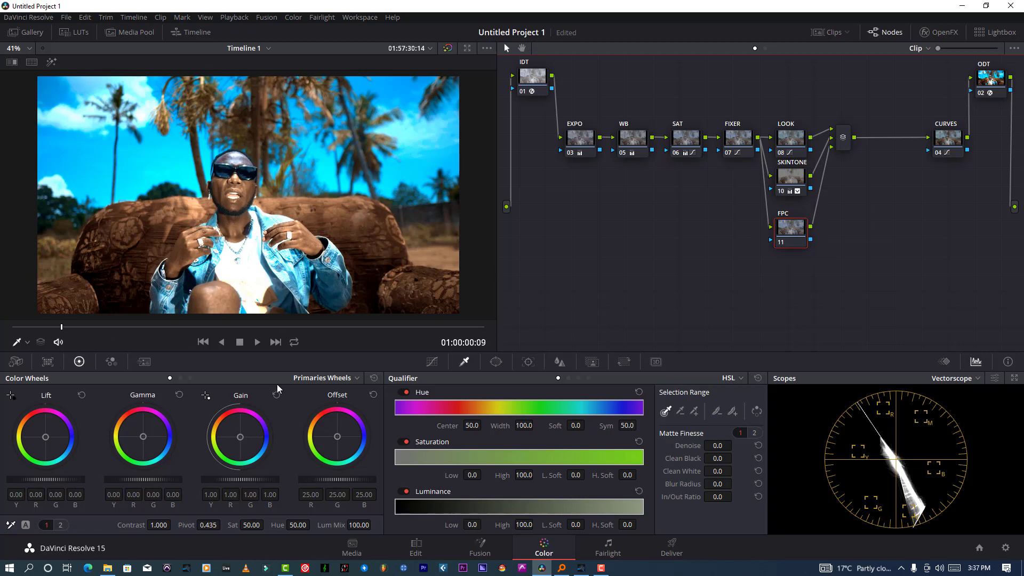
Lower the FPC node's blue gain to 0.95 using the primaries bars
{"action": "left_click", "coordinate": [191, 376]}
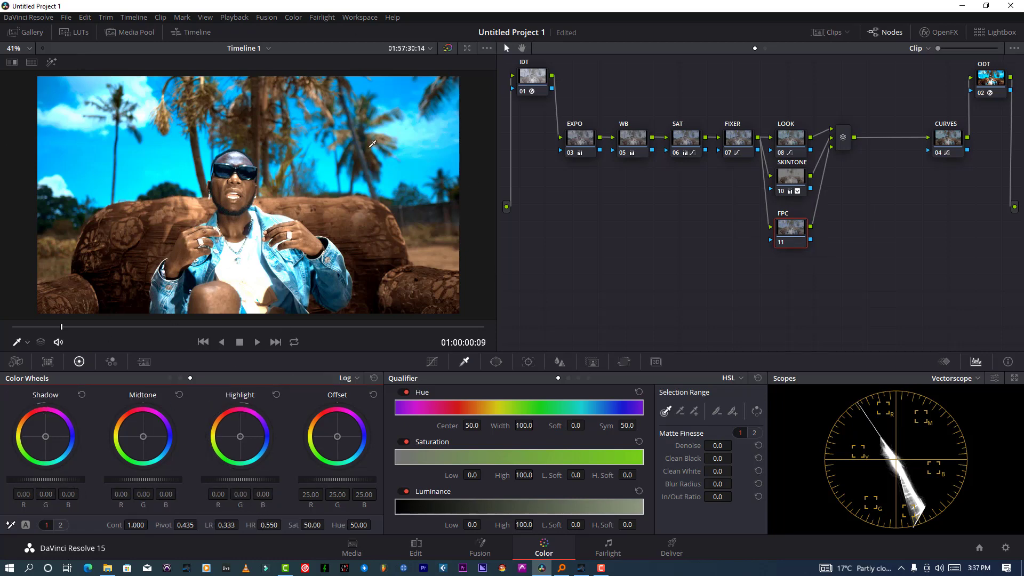
{"action": "left_click", "coordinate": [180, 378]}
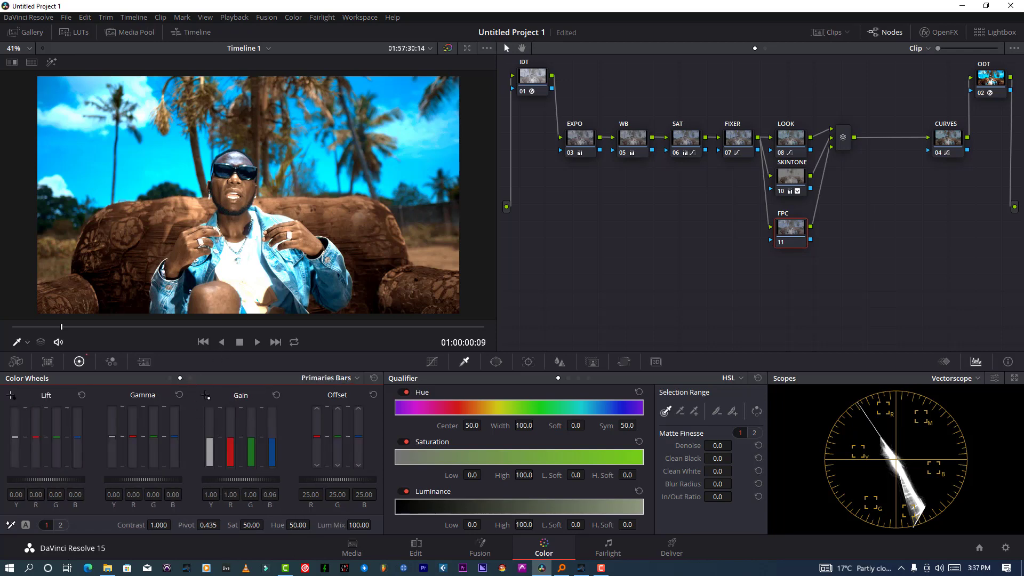
{"action": "left_click_drag", "start_coordinate": [271, 438], "coordinate": [272, 441]}
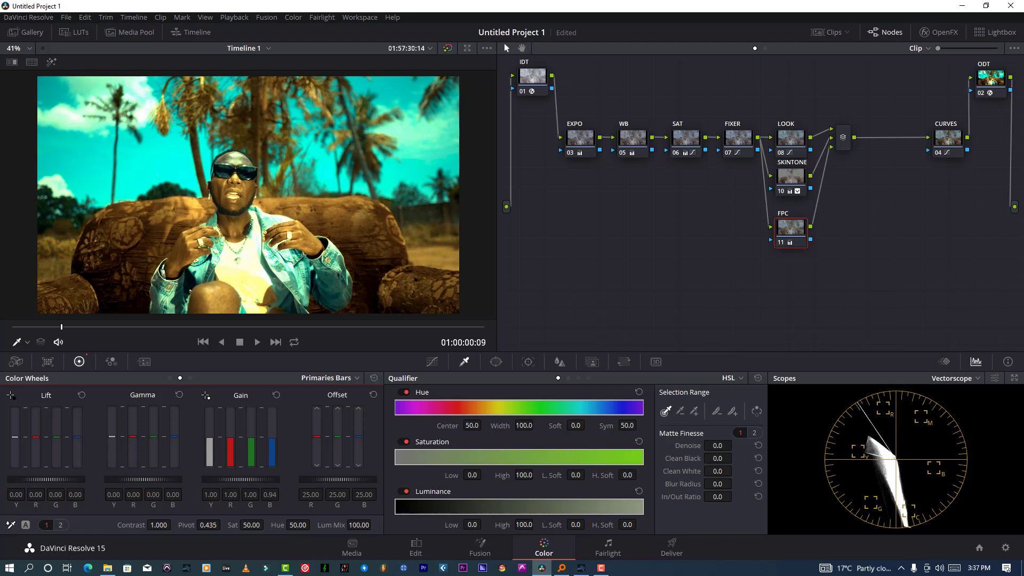
{"action": "left_click_drag", "start_coordinate": [272, 438], "coordinate": [272, 437]}
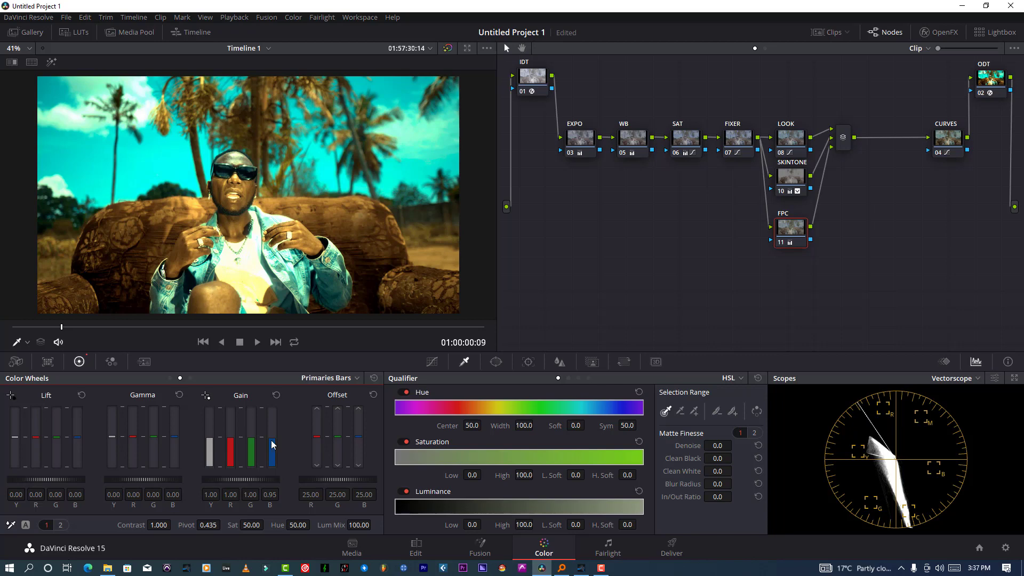
Set the FPC node's key output gain to 0.300
{"action": "left_click", "coordinate": [592, 361]}
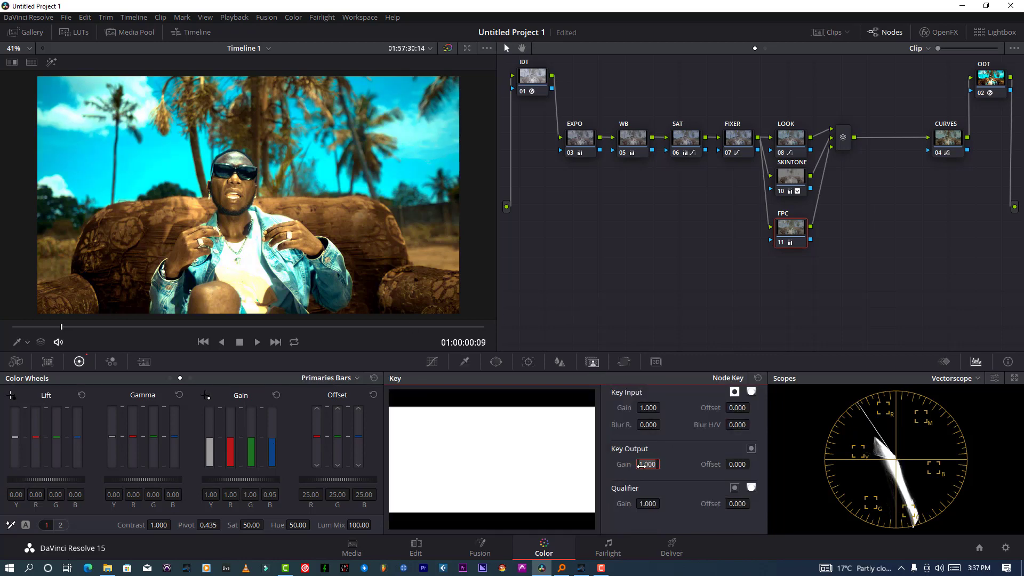
{"action": "type", "text": "0.3"}
{"action": "key", "text": "Return"}
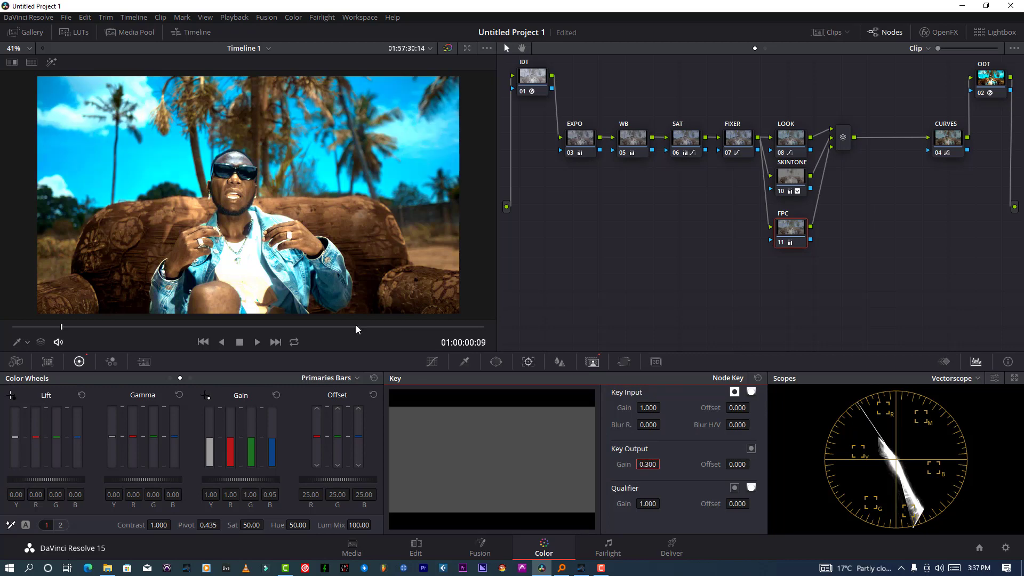
Compare the image with the FPC node disabled and enabled, then save the project
{"action": "left_click", "coordinate": [778, 247]}
{"action": "left_click", "coordinate": [779, 247]}
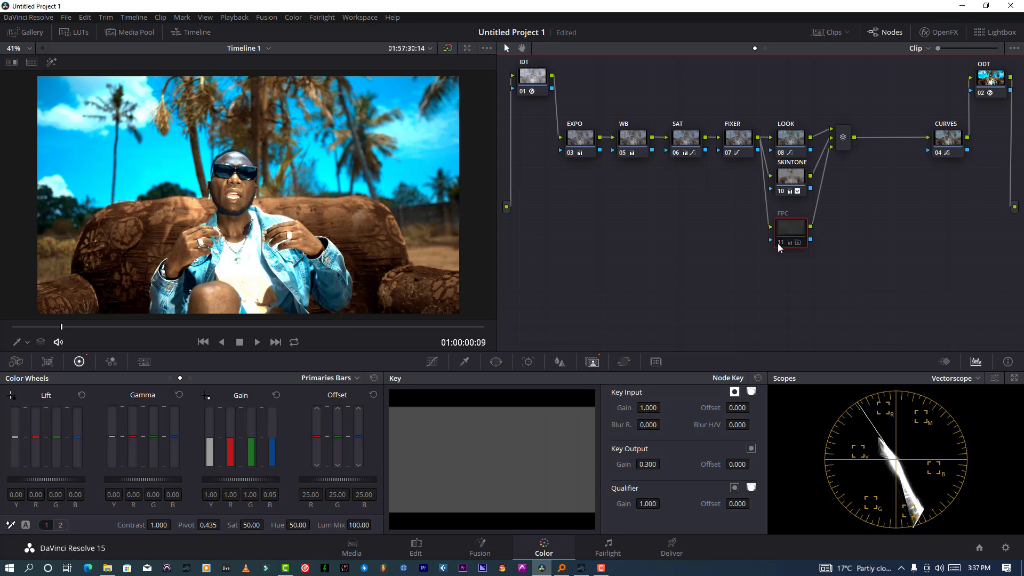
{"action": "left_click", "coordinate": [779, 246]}
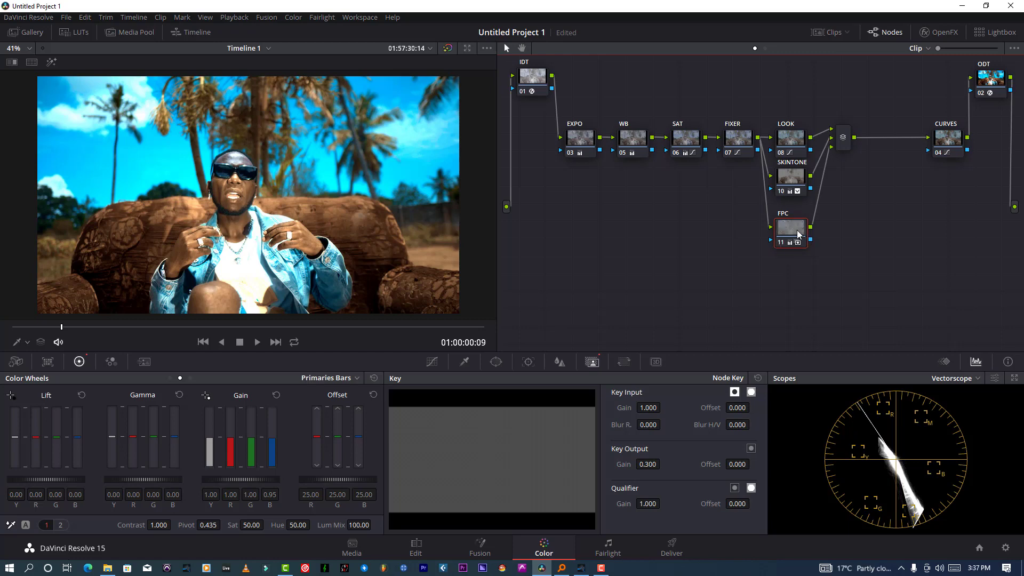
{"action": "key", "text": "ctrl+s"}
Add a layer node below FPC and pull both the black and white ends of its Lum Vs Sat curve to 0.00 saturation
{"action": "key", "text": "alt+l"}
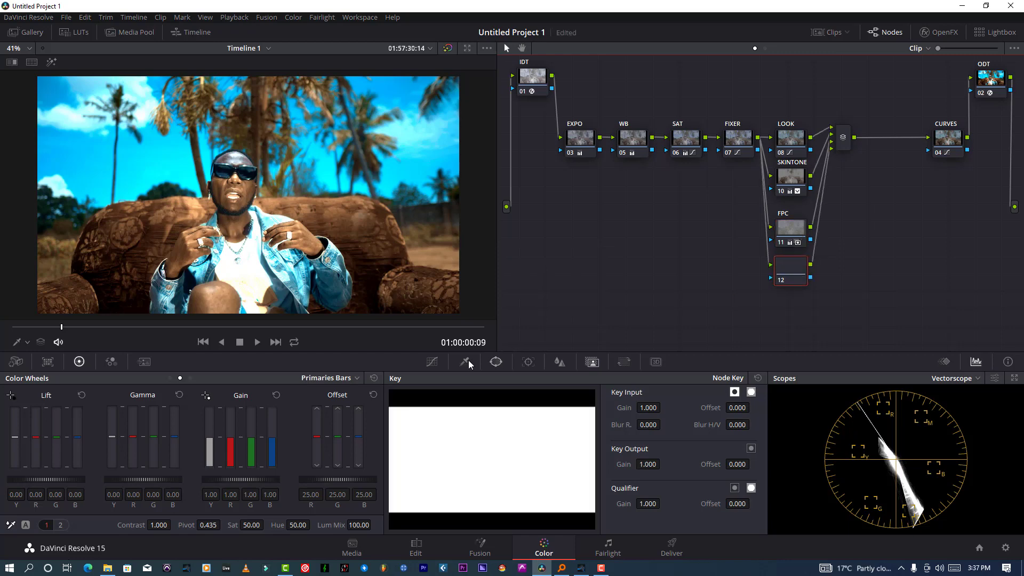
{"action": "left_click", "coordinate": [432, 361]}
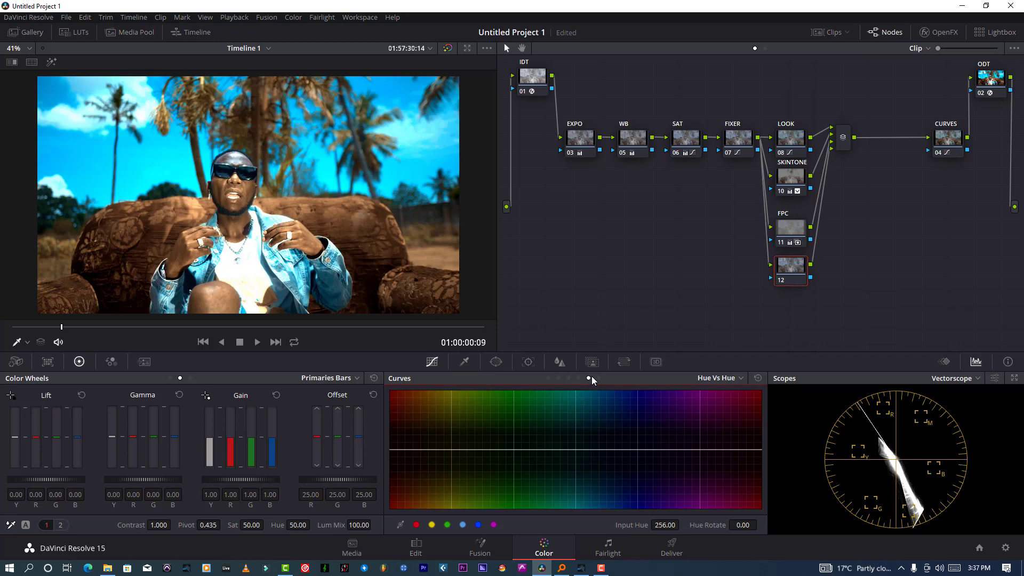
{"action": "left_click", "coordinate": [589, 377]}
{"action": "left_click", "coordinate": [558, 378]}
{"action": "left_click", "coordinate": [589, 378]}
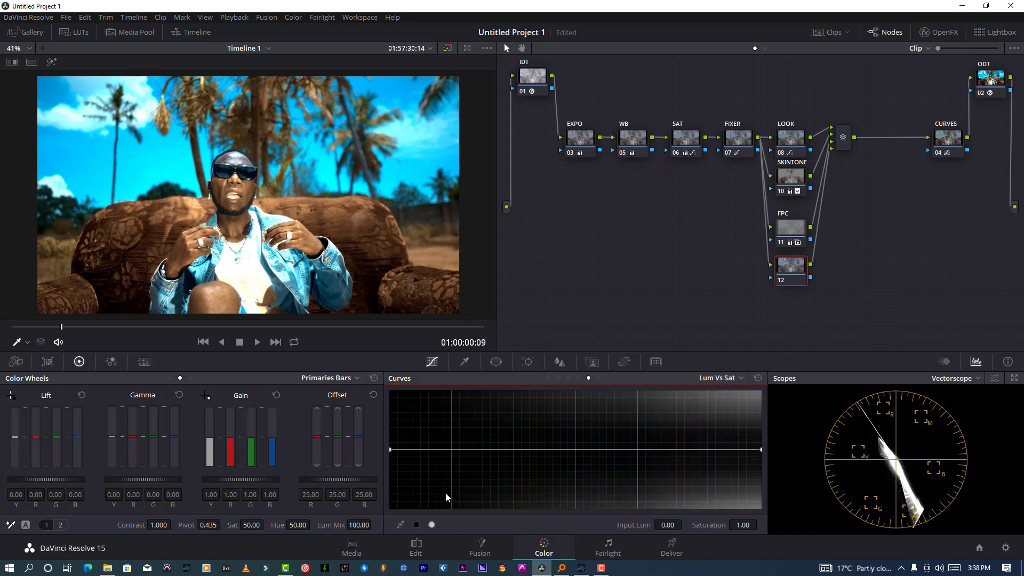
{"action": "left_click", "coordinate": [416, 525]}
{"action": "left_click", "coordinate": [432, 524]}
{"action": "left_click_drag", "start_coordinate": [392, 453], "coordinate": [396, 515]}
{"action": "left_click_drag", "start_coordinate": [761, 450], "coordinate": [766, 520]}
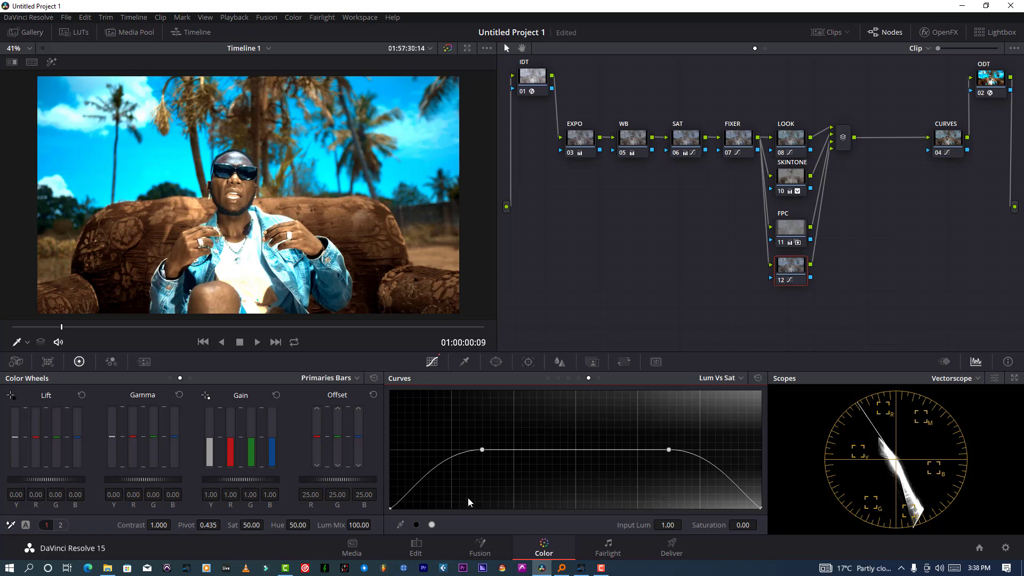
Pull the high-saturation end of node 12's Sat Vs Sat curve down to 0.00 and save the project
{"action": "left_click", "coordinate": [599, 378]}
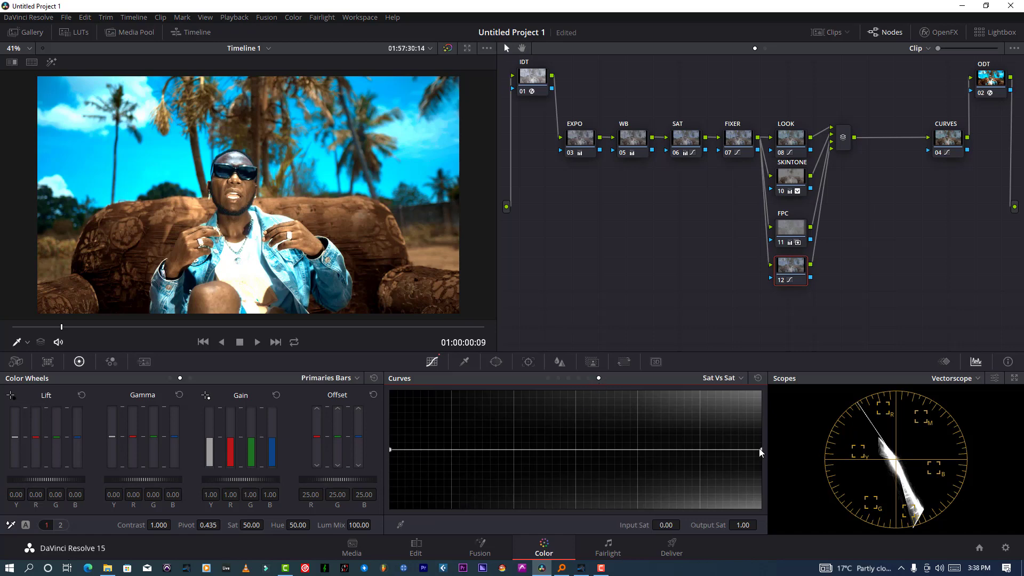
{"action": "left_click_drag", "start_coordinate": [762, 450], "coordinate": [777, 532]}
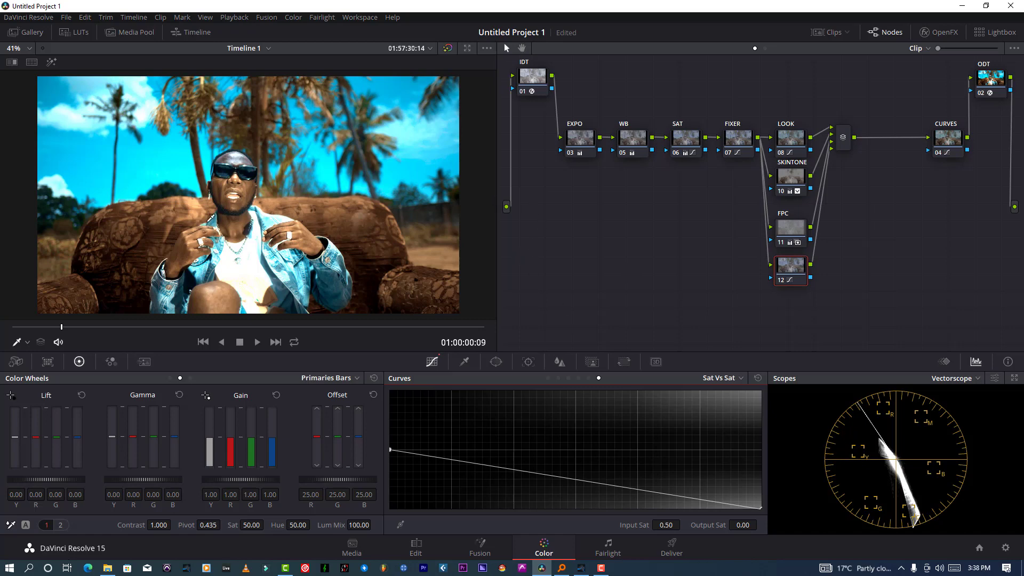
{"action": "left_click", "coordinate": [66, 18]}
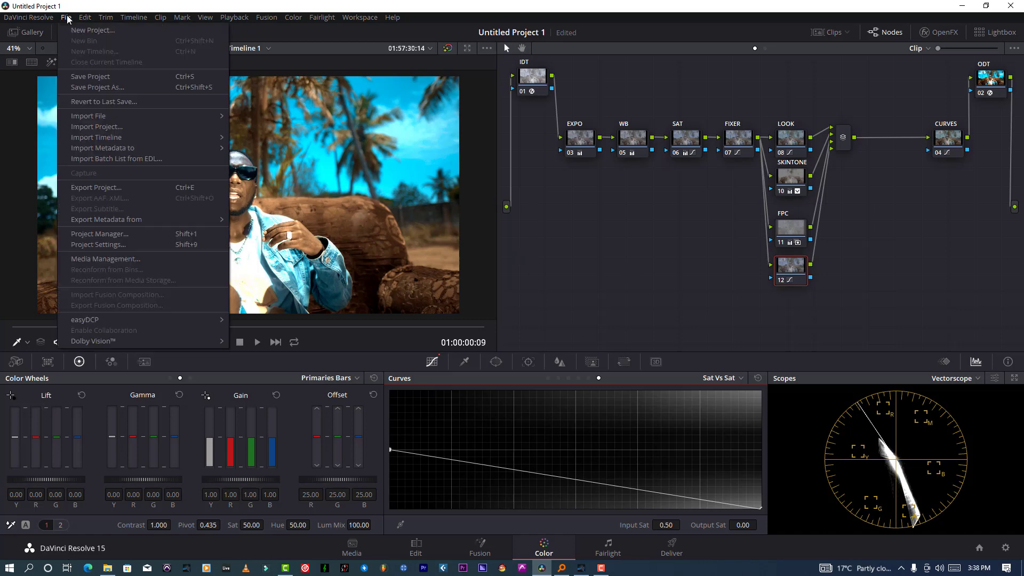
{"action": "left_click", "coordinate": [75, 79]}
Label the layer node below FPC as LUMA
{"action": "right_click", "coordinate": [788, 267]}
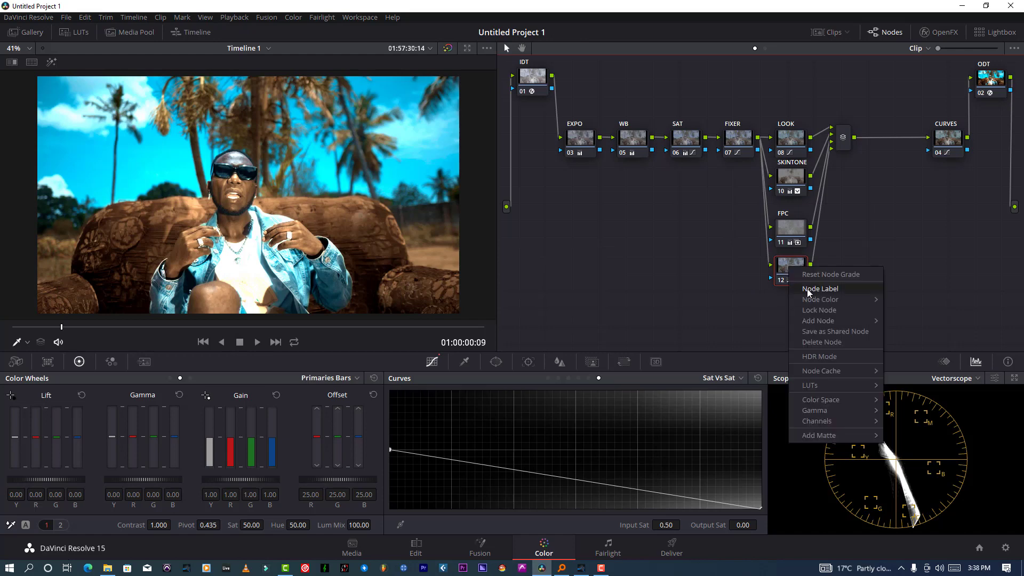
{"action": "left_click", "coordinate": [809, 289]}
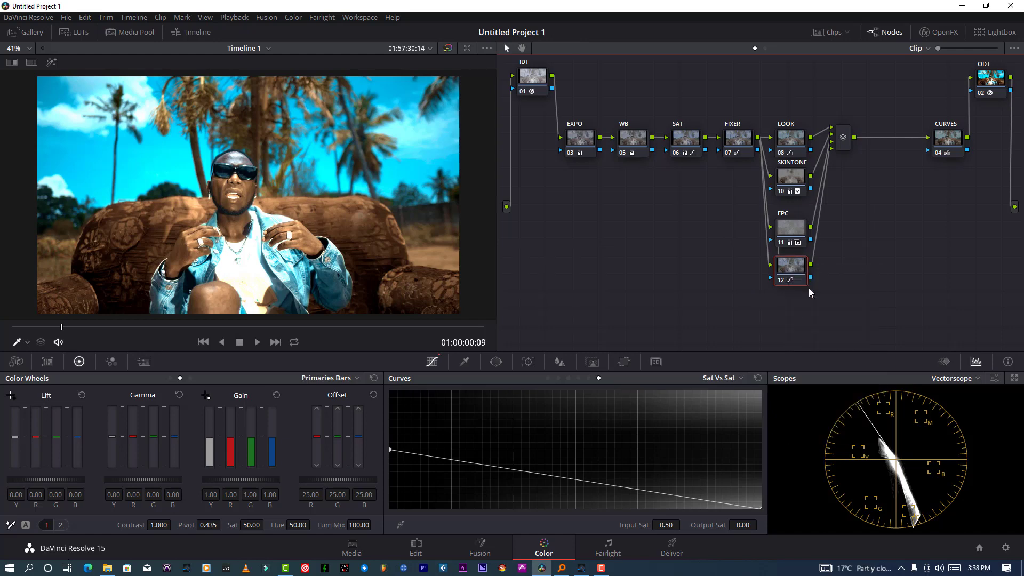
{"action": "type", "text": "LUMA"}
{"action": "key", "text": "Return"}
Add a layer node below LUMA and enable a circular window on it
{"action": "key", "text": "alt+p"}
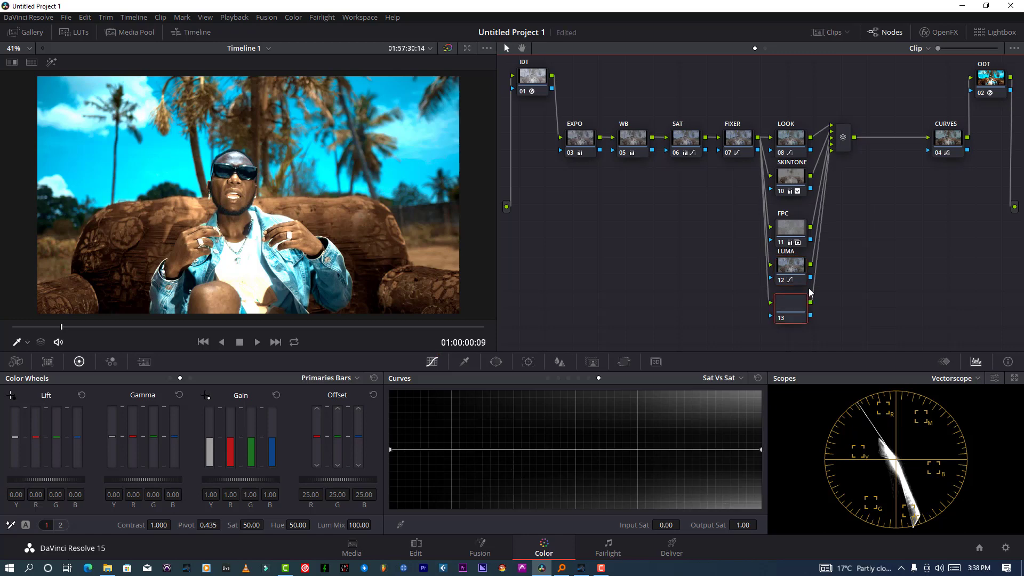
{"action": "left_click", "coordinate": [496, 362]}
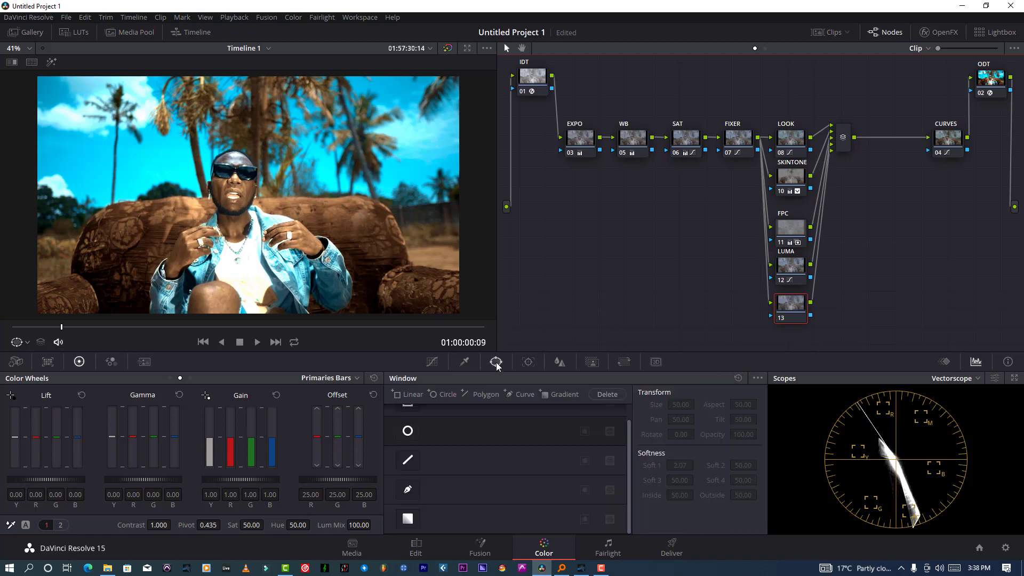
{"action": "left_click", "coordinate": [408, 431]}
{"action": "scroll", "coordinate": [300, 190], "scroll_direction": "down", "scroll_amount": 2}
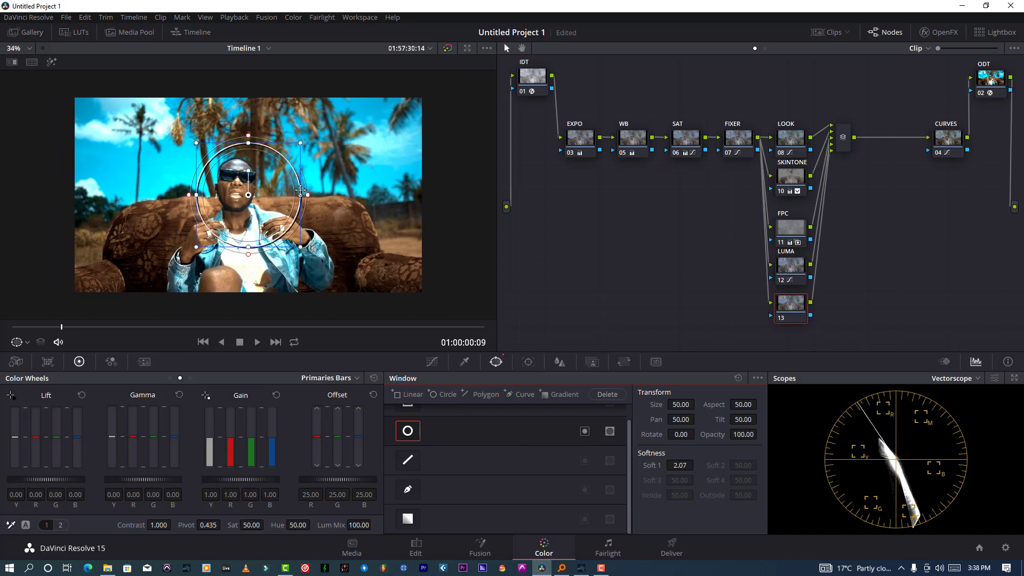
Widen the circular window into an ellipse around the man with size 53.97, aspect 68.86 and softness 10.55, and invert it
{"action": "left_click_drag", "start_coordinate": [308, 194], "coordinate": [344, 195]}
{"action": "left_click_drag", "start_coordinate": [248, 139], "coordinate": [247, 126]}
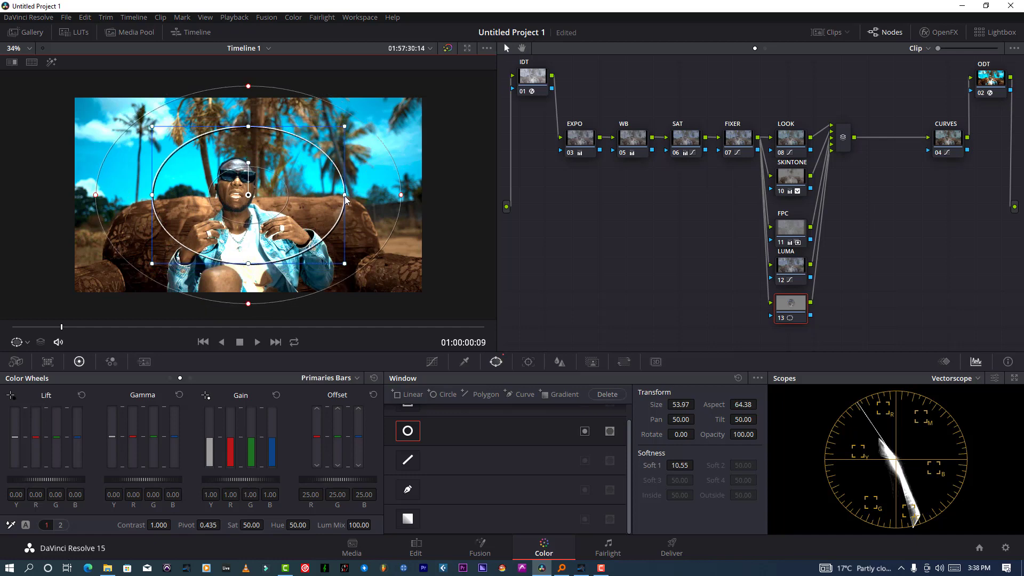
{"action": "left_click_drag", "start_coordinate": [345, 196], "coordinate": [358, 195]}
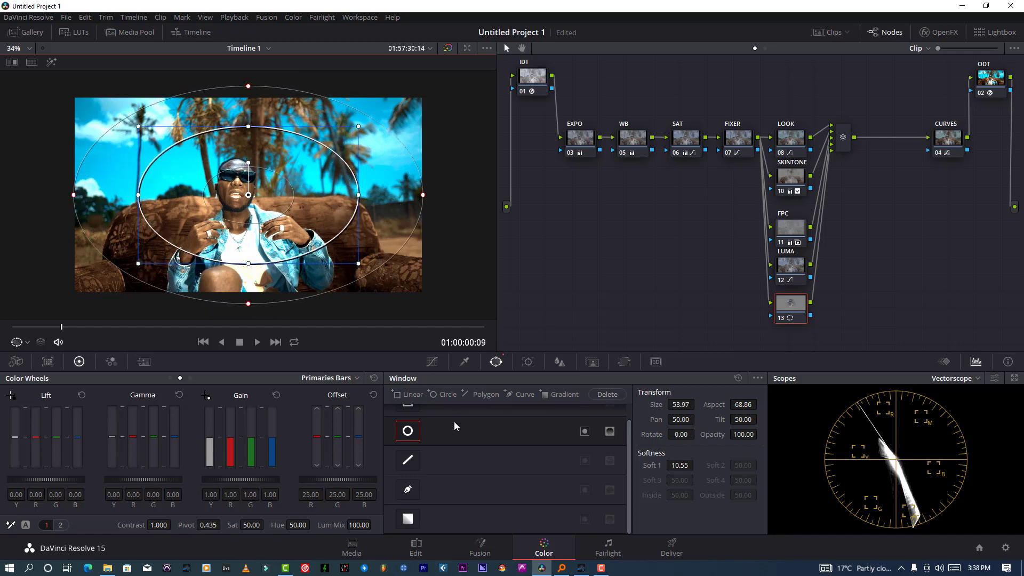
{"action": "left_click", "coordinate": [585, 432]}
Add a midpoint to node 13's custom curve and lower it slightly to darken the area outside the window
{"action": "left_click", "coordinate": [433, 362]}
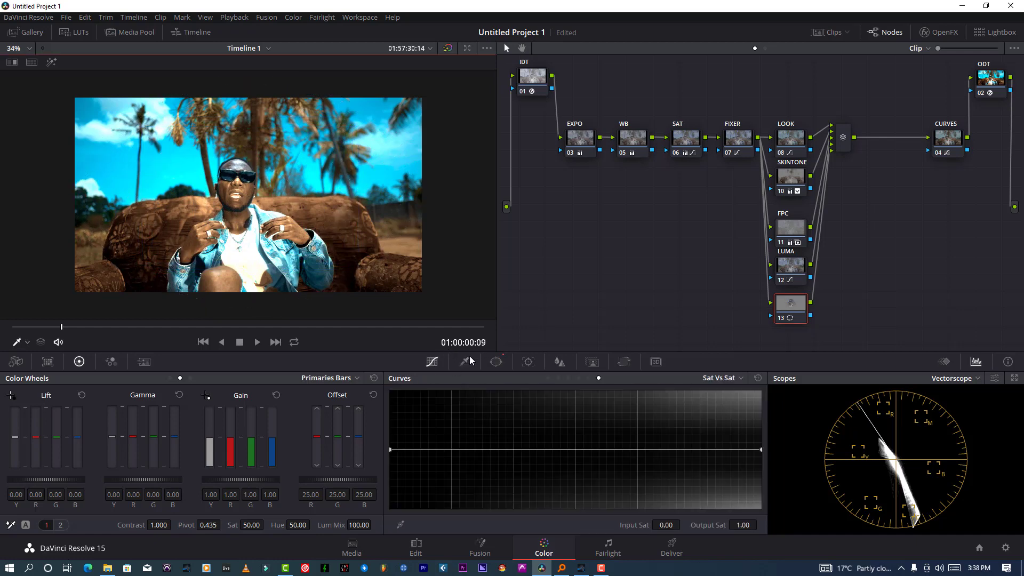
{"action": "left_click", "coordinate": [548, 378]}
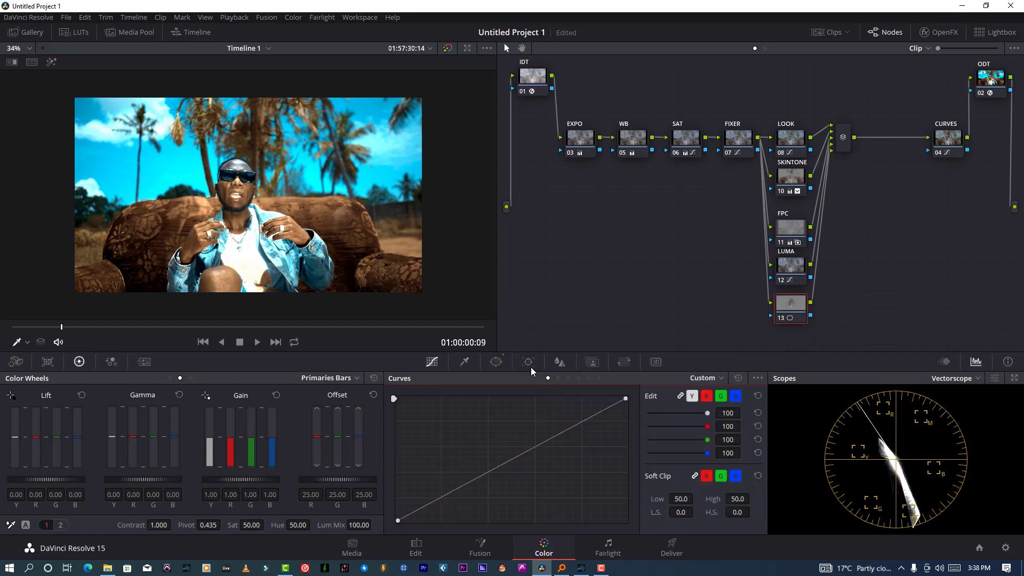
{"action": "left_click", "coordinate": [505, 468]}
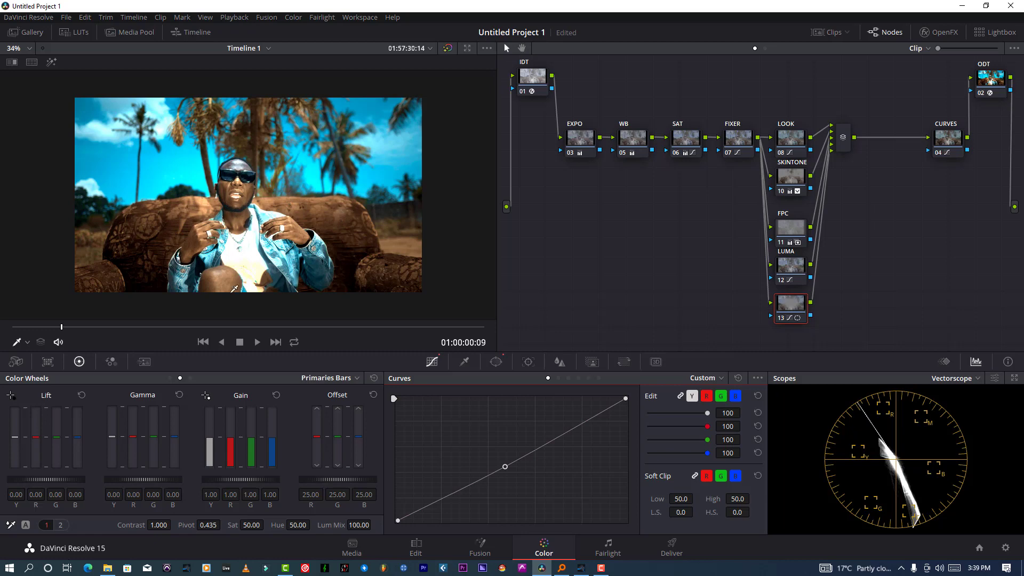
{"action": "scroll", "coordinate": [288, 221], "scroll_direction": "up", "scroll_amount": 2}
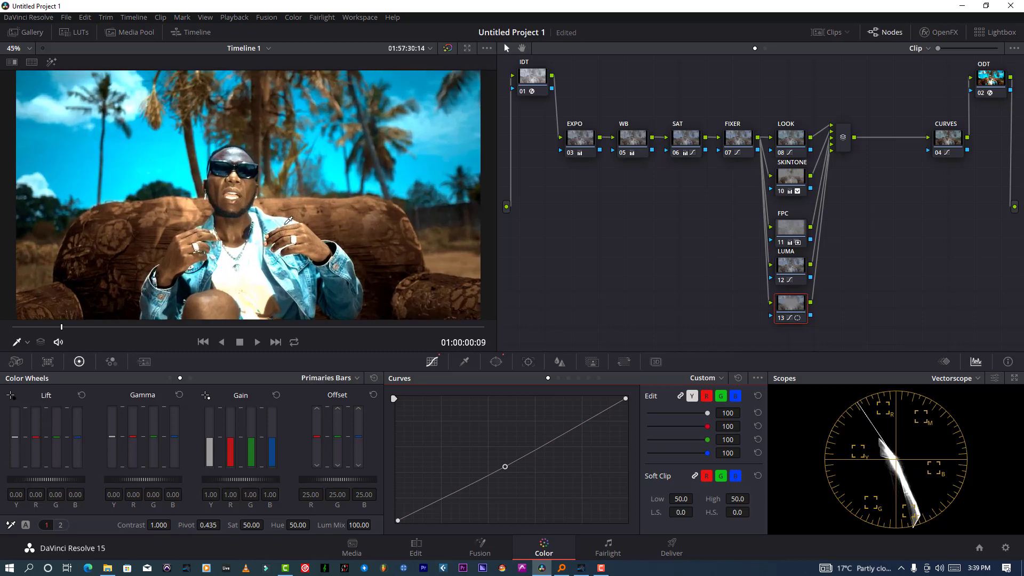
{"action": "scroll", "coordinate": [285, 218], "scroll_direction": "down", "scroll_amount": 1}
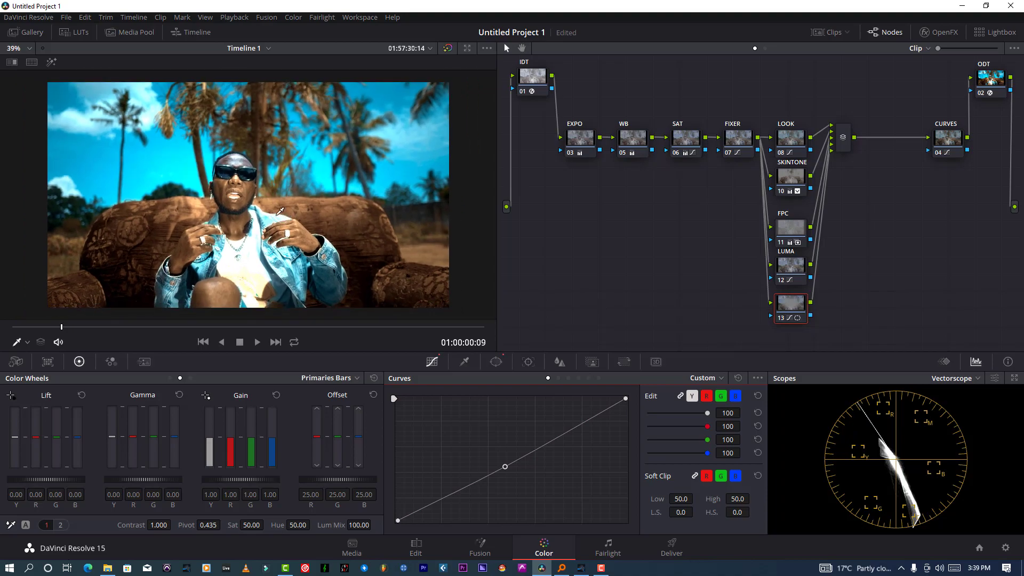